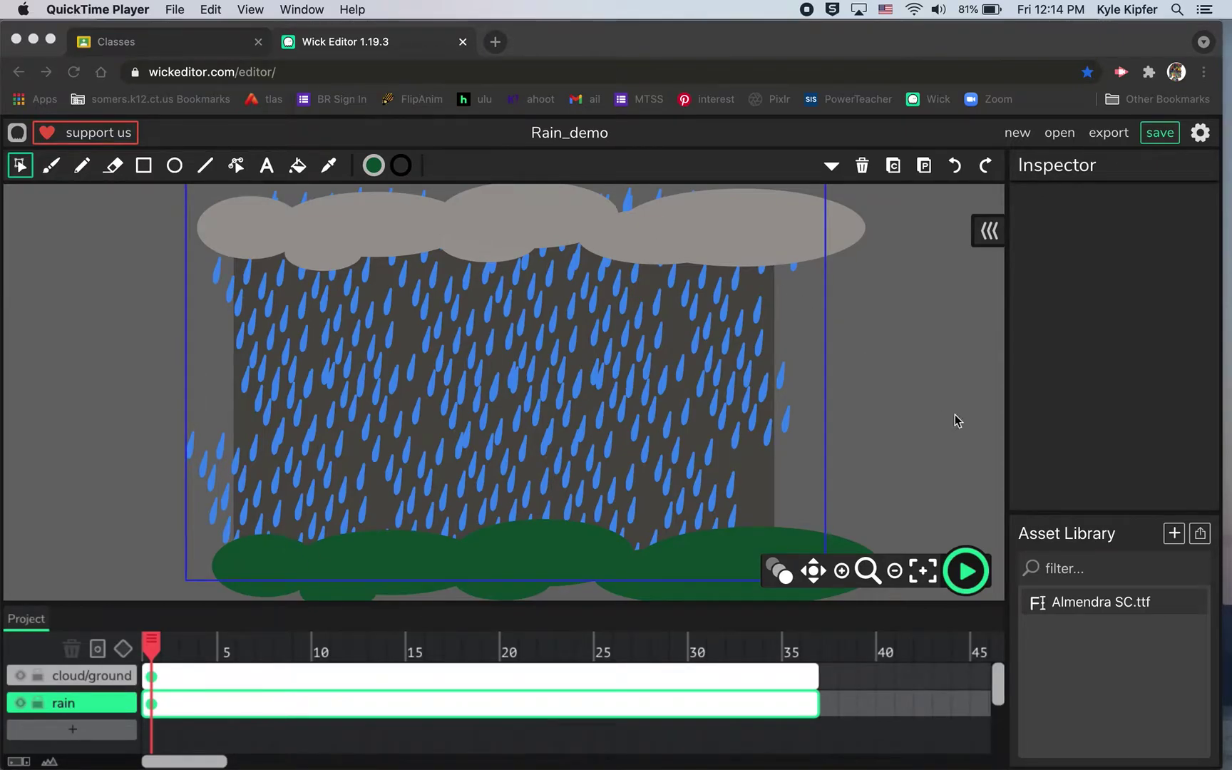
Preview the finished rain demo animation and stop playback.
{"action": "left_click", "coordinate": [966, 572]}
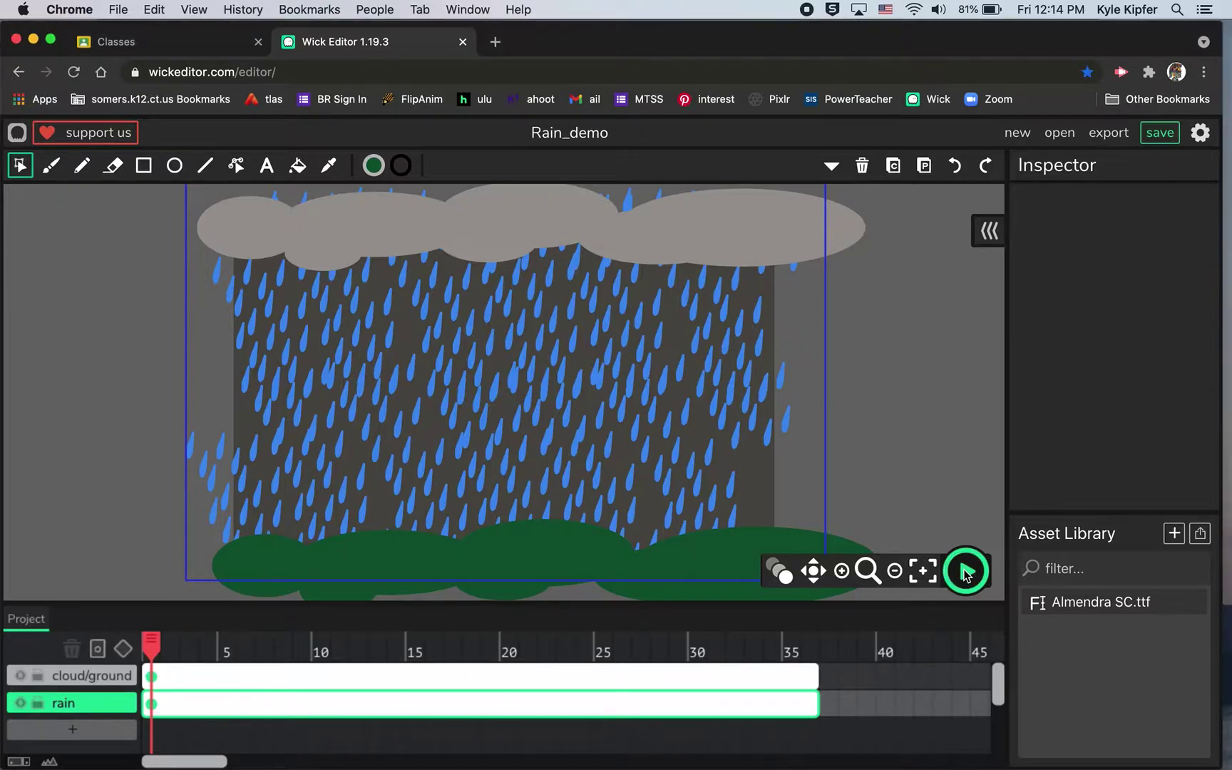
{"action": "left_click", "coordinate": [966, 572]}
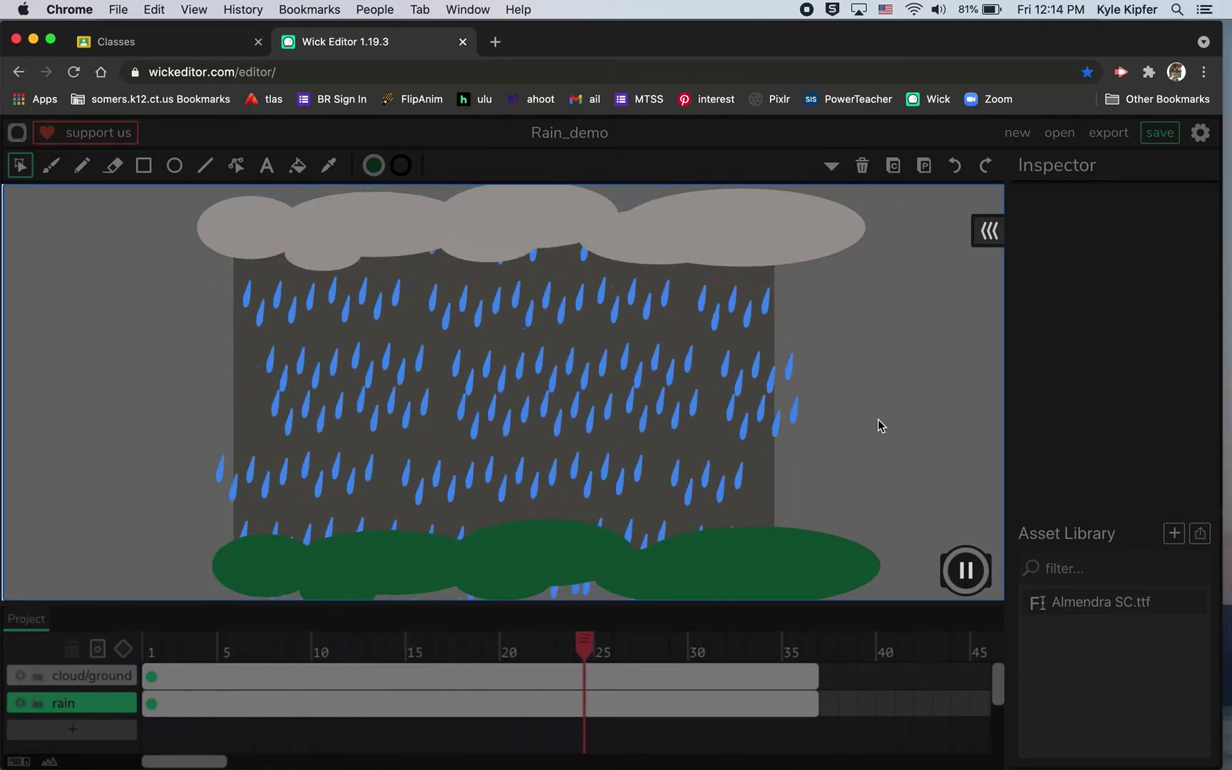
{"action": "left_click", "coordinate": [966, 571]}
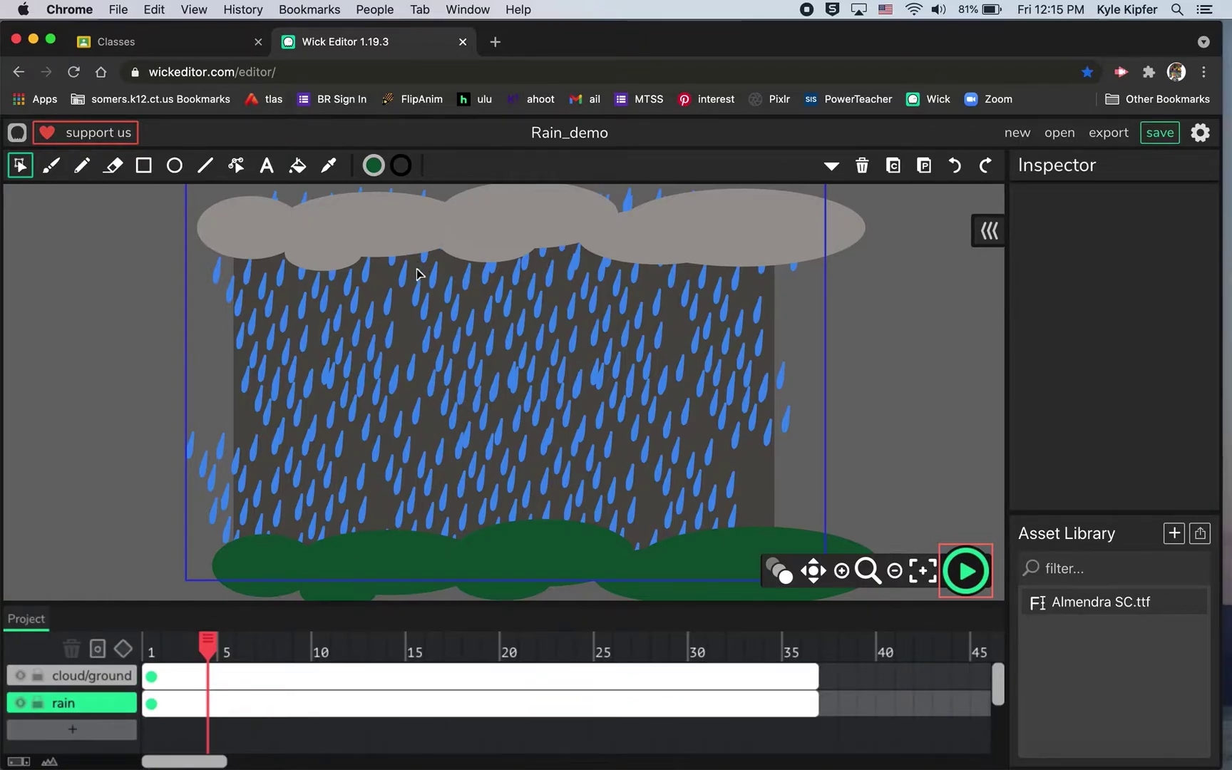
Open the rain clip, preview its two raindrop layers, and return to the main project timeline.
{"action": "left_click", "coordinate": [150, 703]}
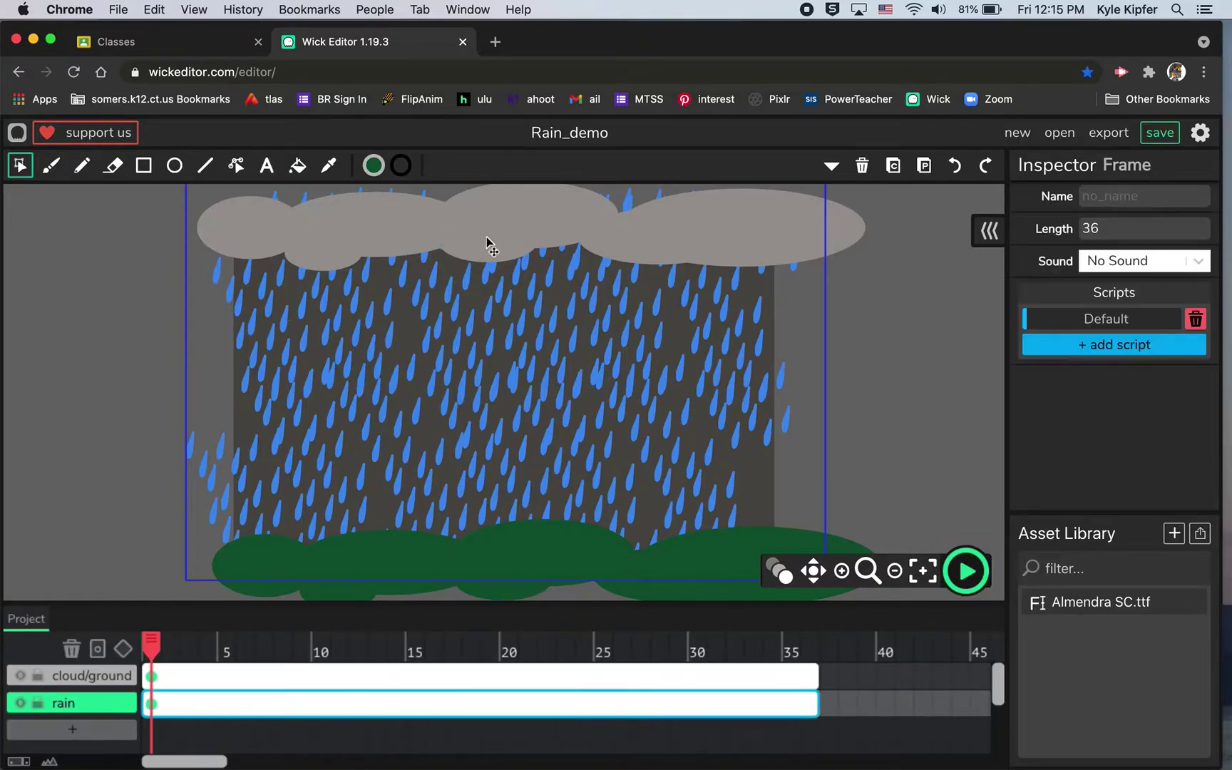
{"action": "double_click", "coordinate": [391, 344]}
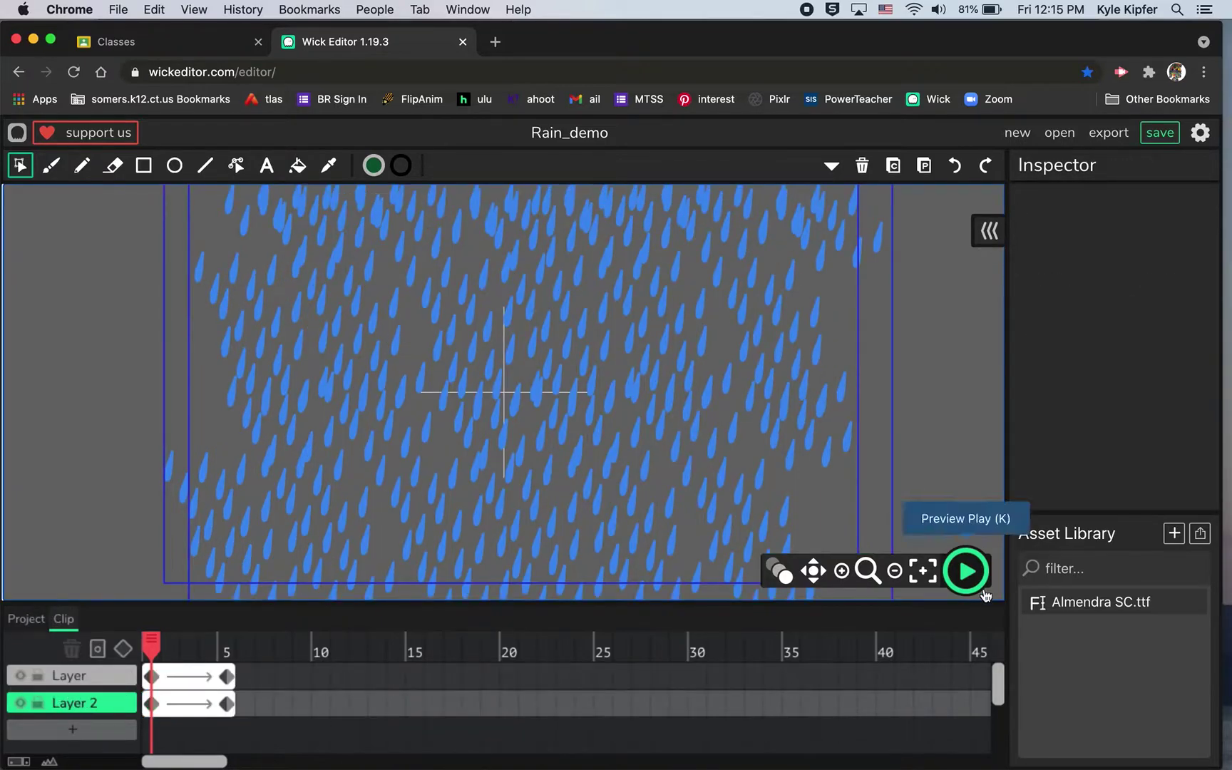
{"action": "left_click", "coordinate": [895, 571]}
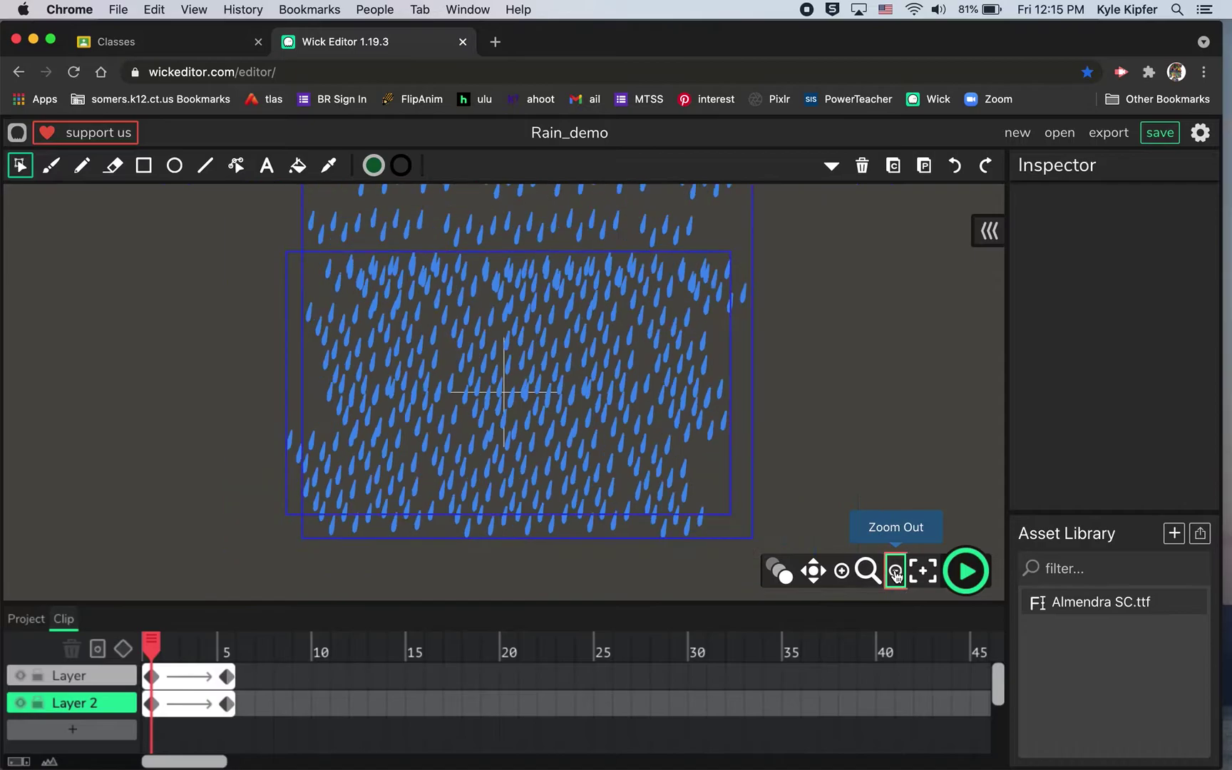
{"action": "left_click", "coordinate": [965, 572]}
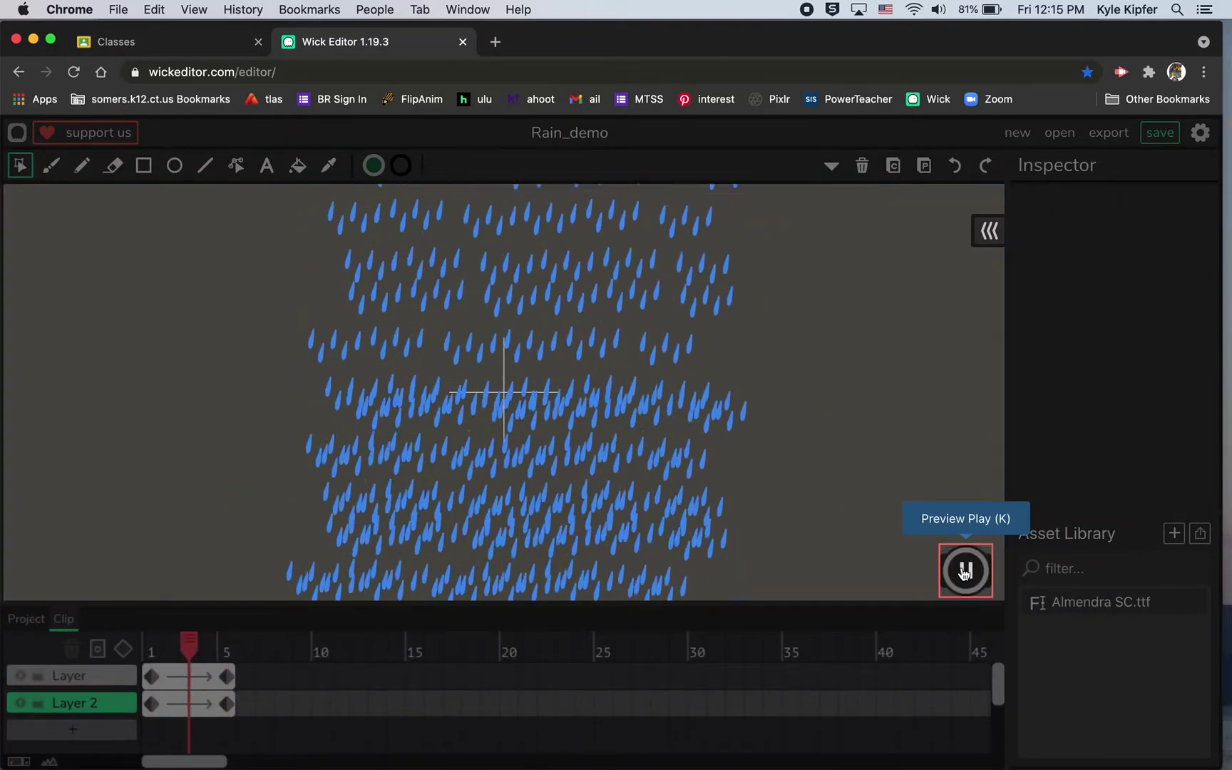
{"action": "left_click", "coordinate": [965, 571]}
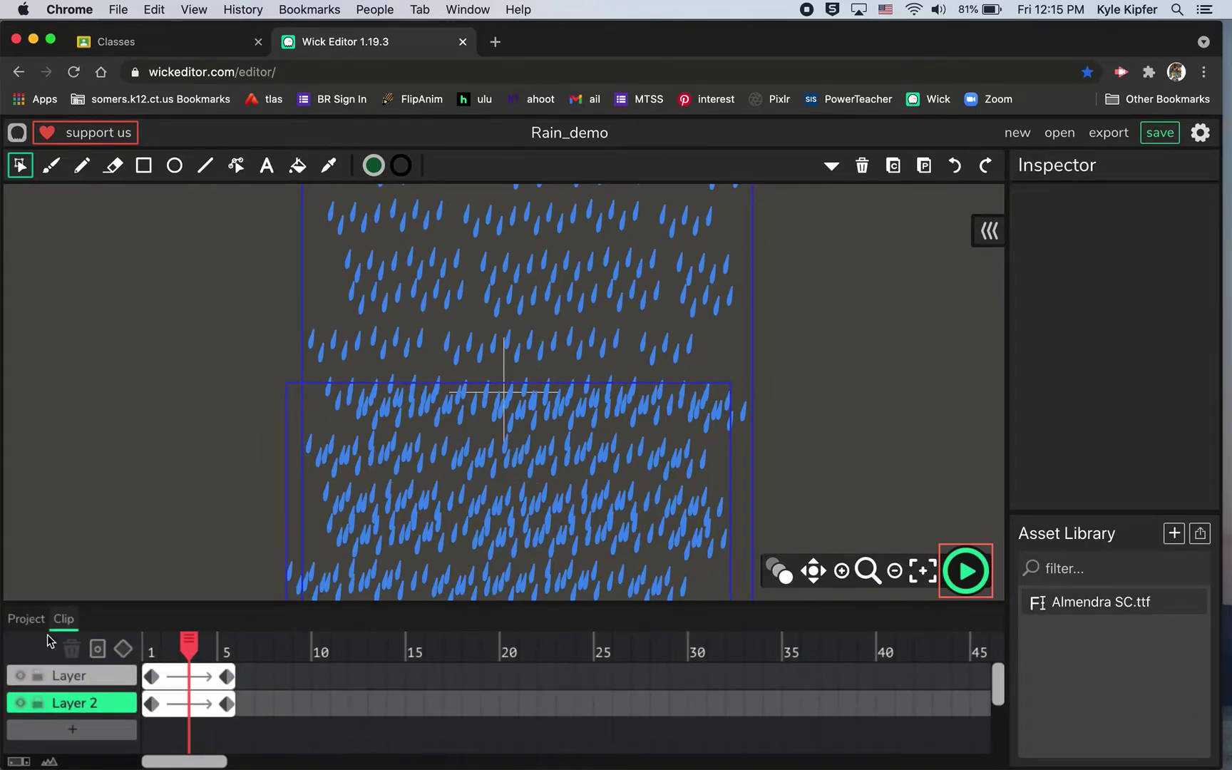
{"action": "left_click", "coordinate": [25, 620]}
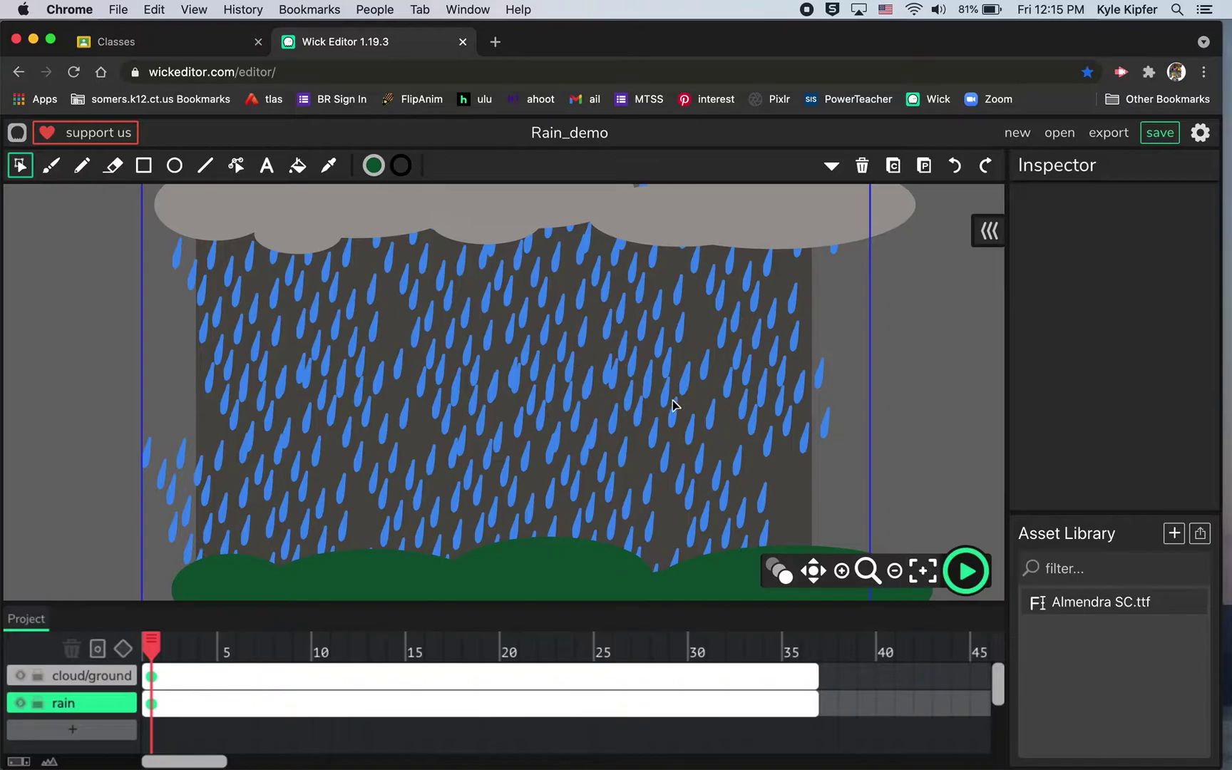
{"action": "left_click", "coordinate": [140, 325]}
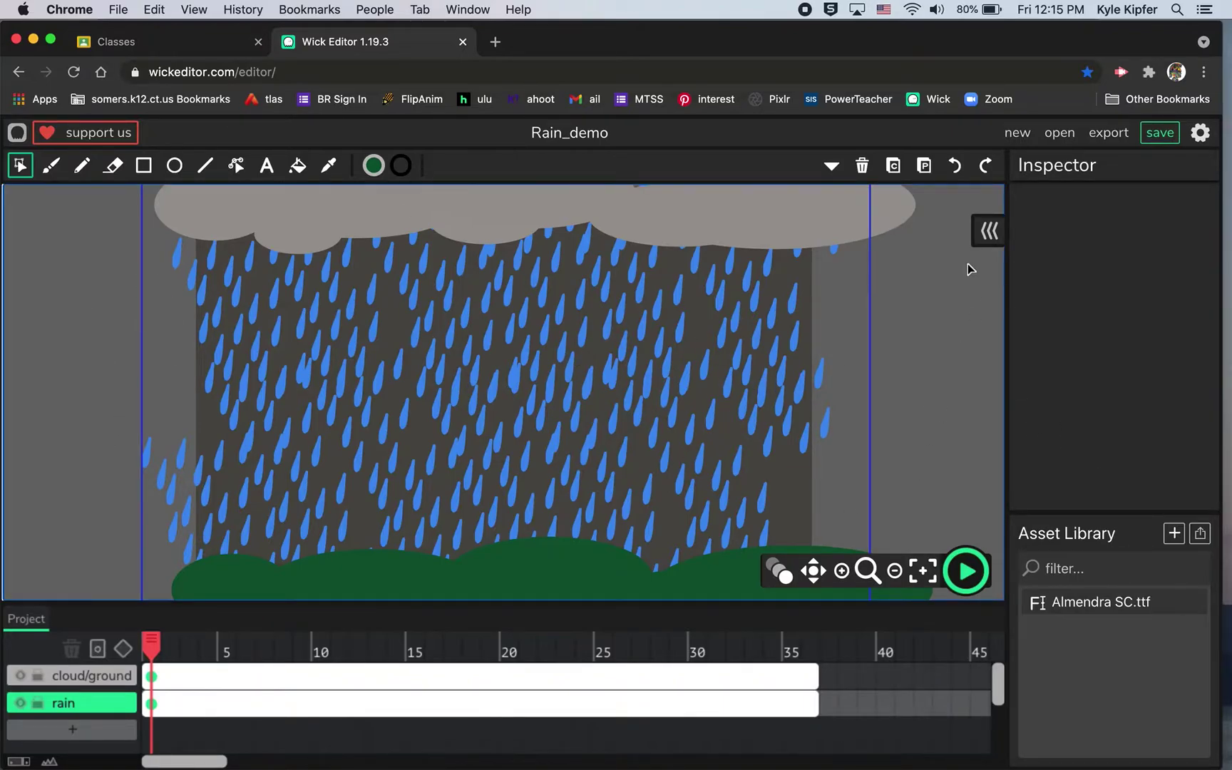
Create a new project and enter rain as its name in the project settings.
{"action": "left_click", "coordinate": [1016, 134]}
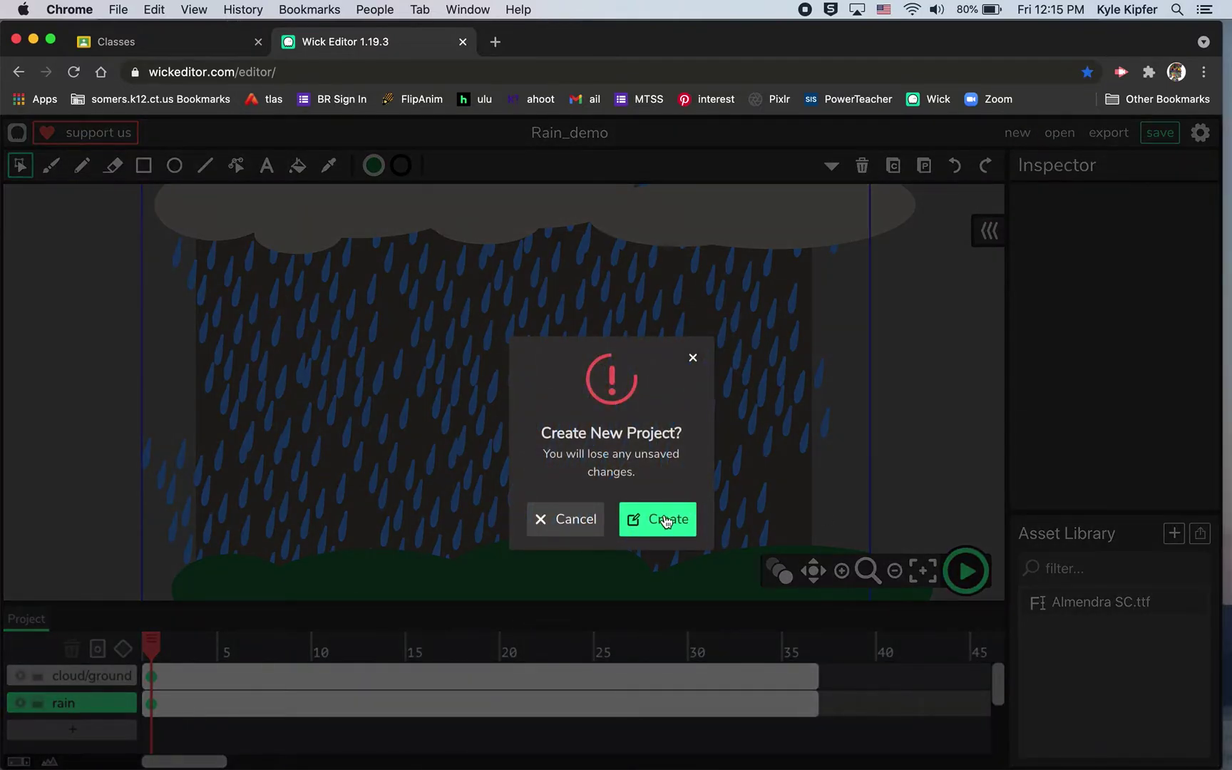
{"action": "left_click", "coordinate": [666, 521]}
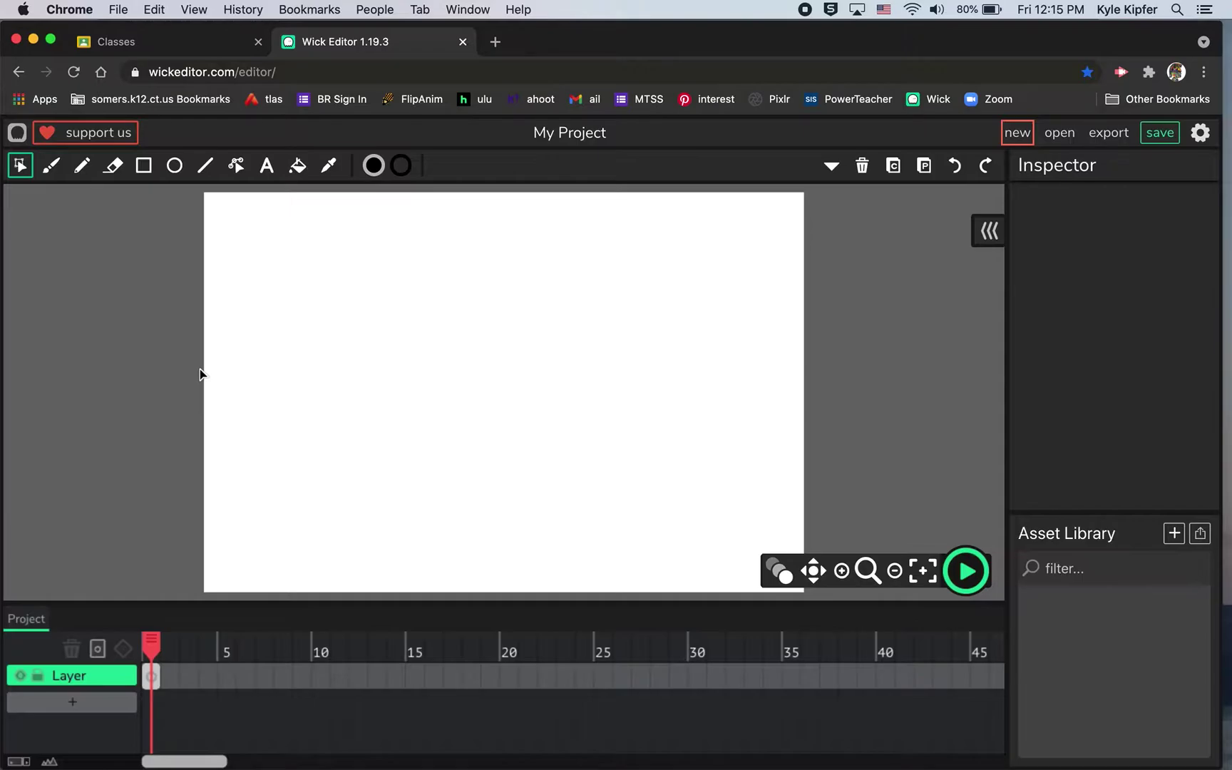
{"action": "left_click", "coordinate": [1200, 133]}
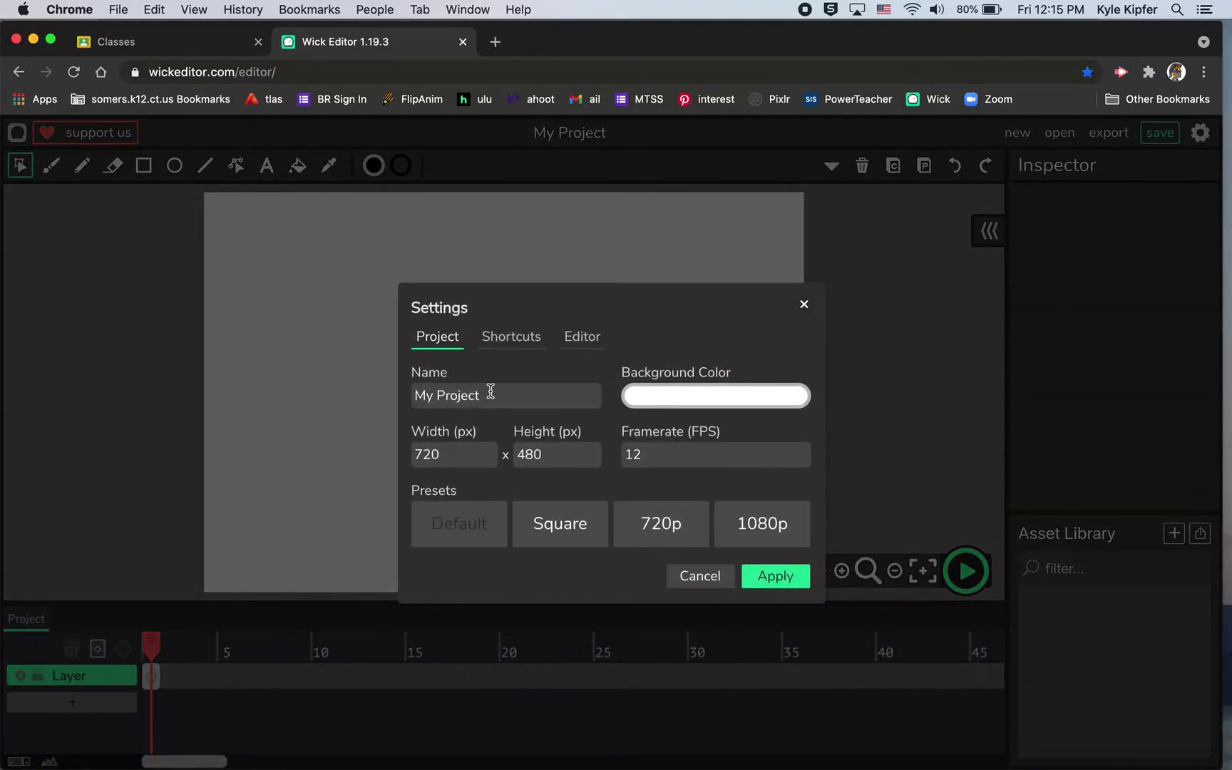
{"action": "left_click_drag", "start_coordinate": [491, 391], "coordinate": [322, 401]}
{"action": "type", "text": "rain"}
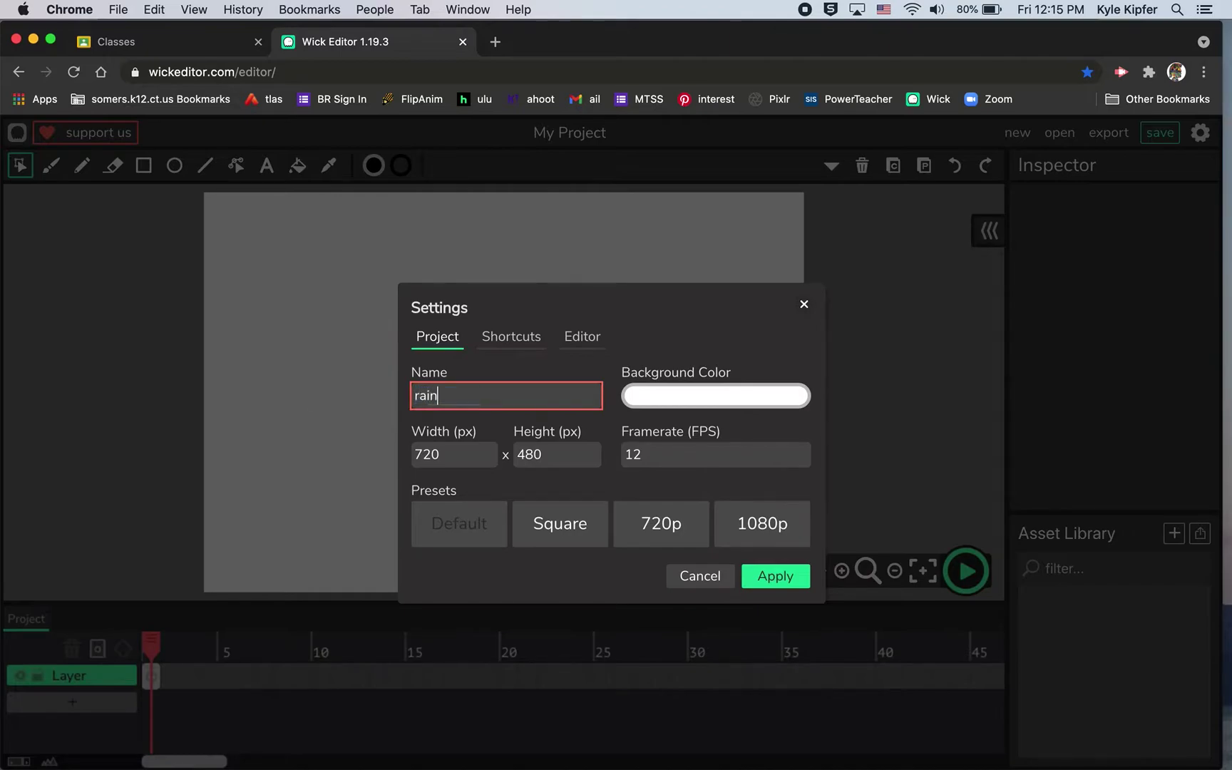
Set the project's background color to dark blue 475981 and apply the settings.
{"action": "left_click", "coordinate": [674, 396]}
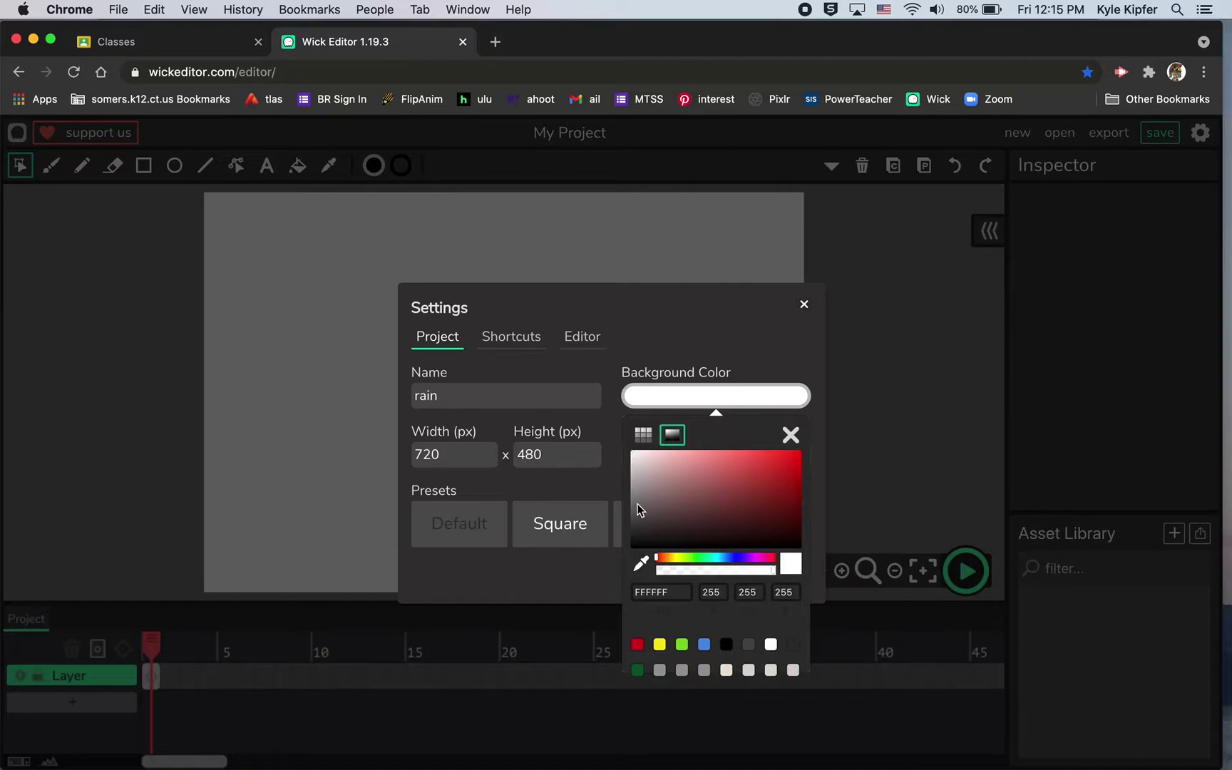
{"action": "left_click", "coordinate": [731, 560]}
{"action": "left_click", "coordinate": [707, 498]}
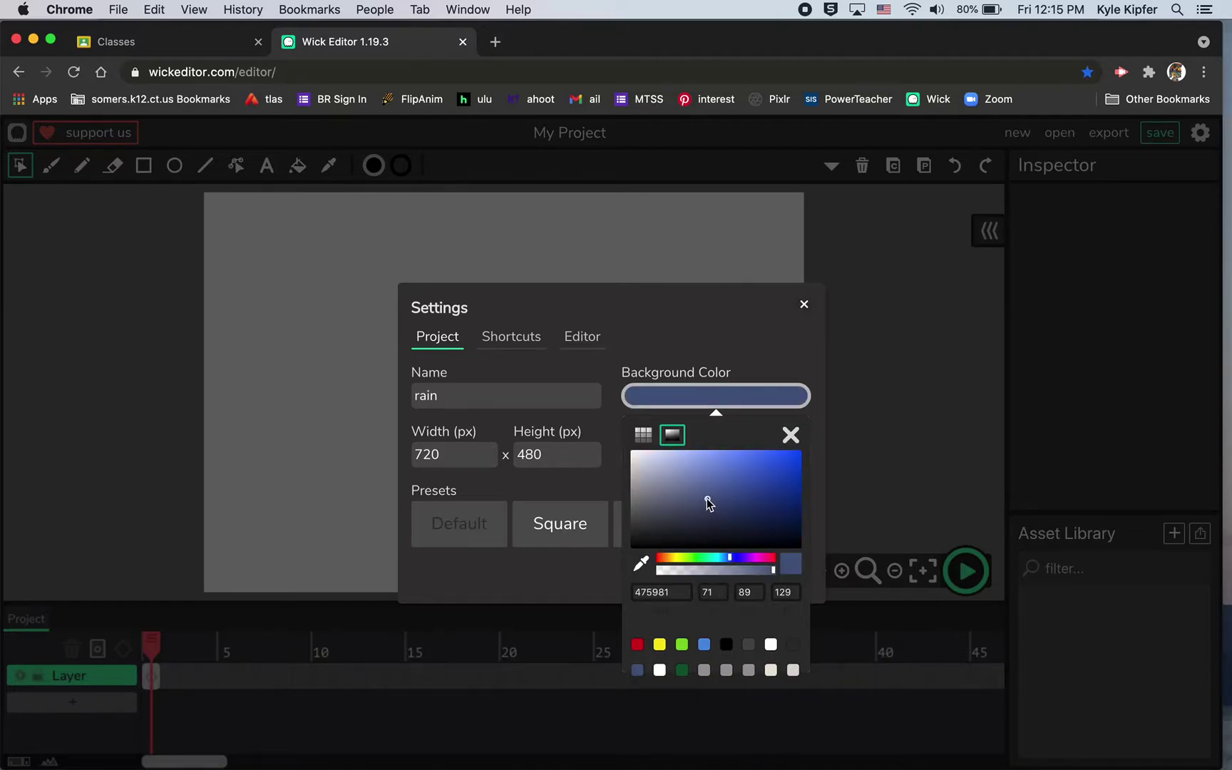
{"action": "left_click", "coordinate": [791, 435]}
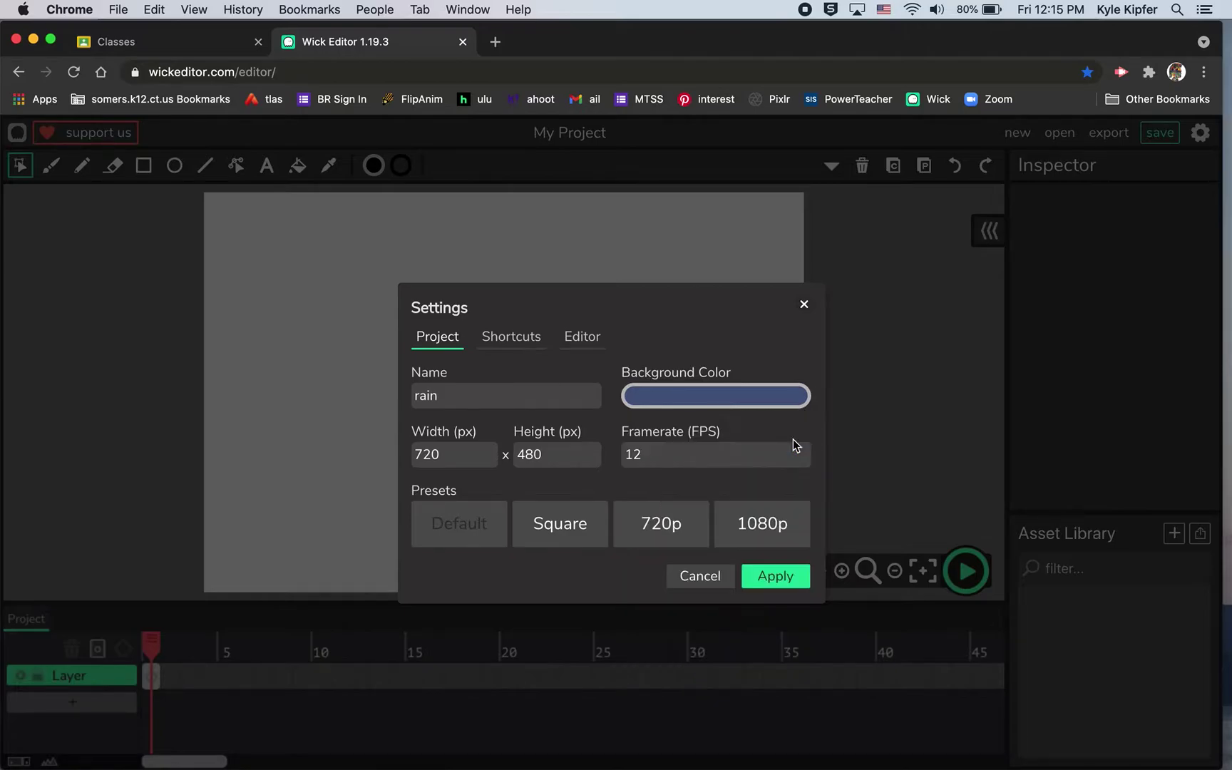
{"action": "left_click", "coordinate": [794, 583]}
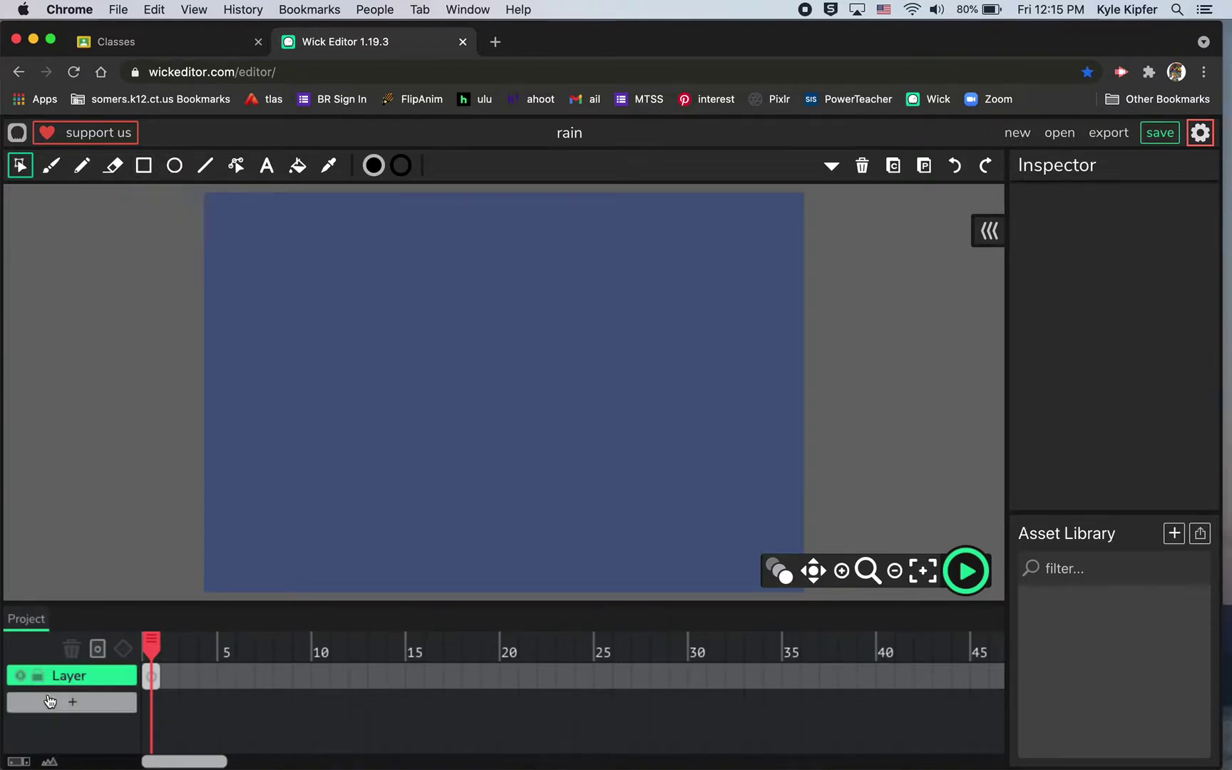
Rename the project's only layer as rain.
{"action": "left_click", "coordinate": [78, 681]}
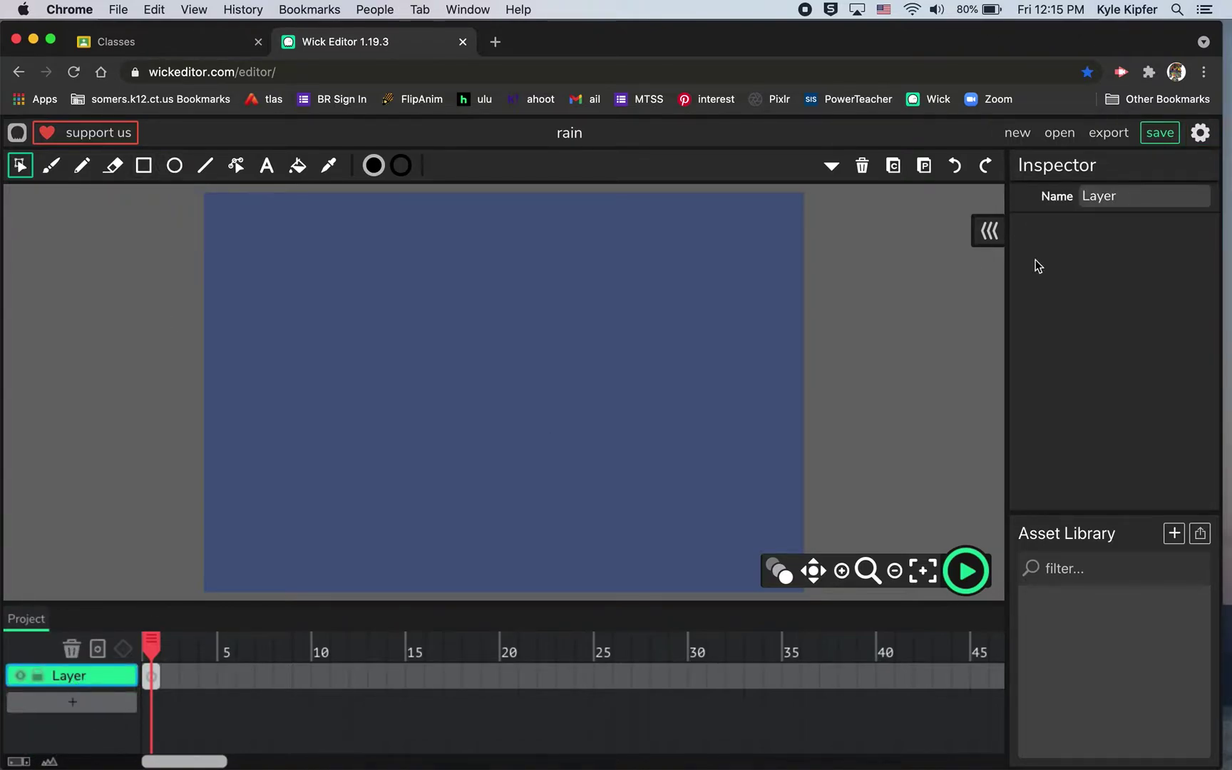
{"action": "left_click_drag", "start_coordinate": [1145, 195], "coordinate": [1034, 196]}
{"action": "type", "text": "rain"}
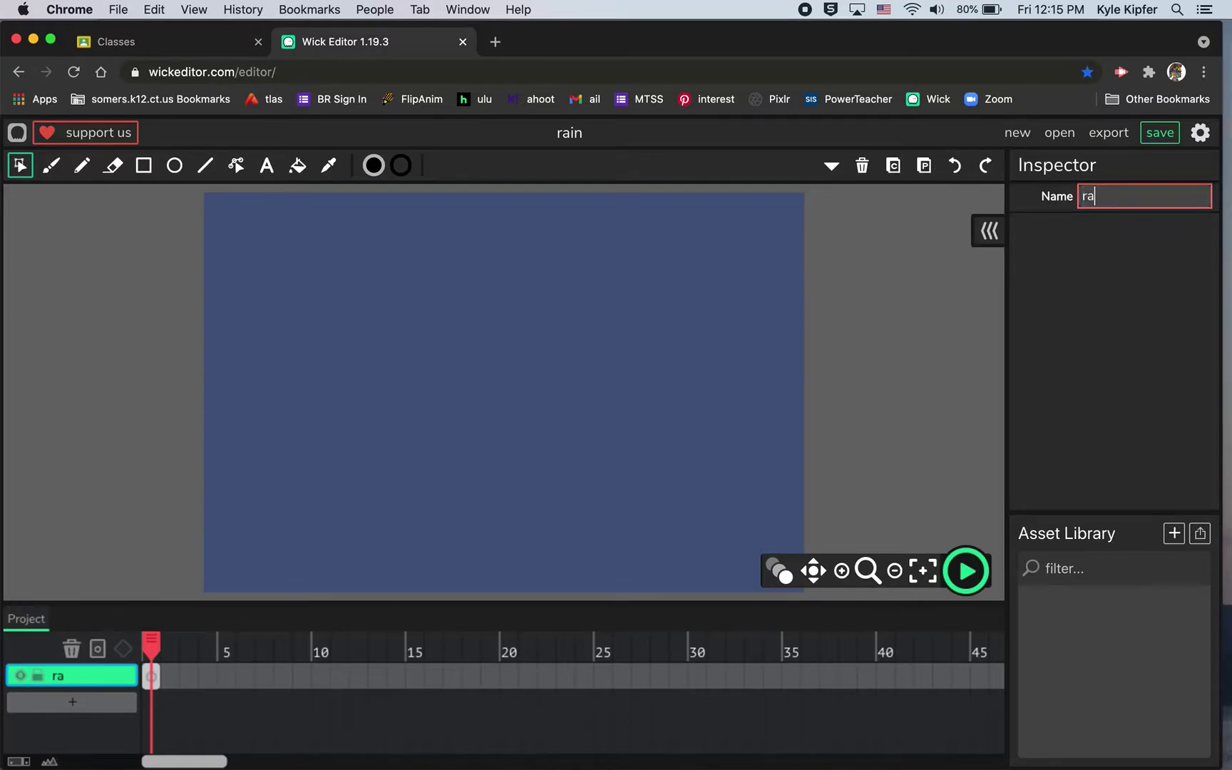
Paint a single pale blue (CADBEF) brush dot near the stage's upper-left corner in the rain layer's first frame.
{"action": "left_click", "coordinate": [152, 677]}
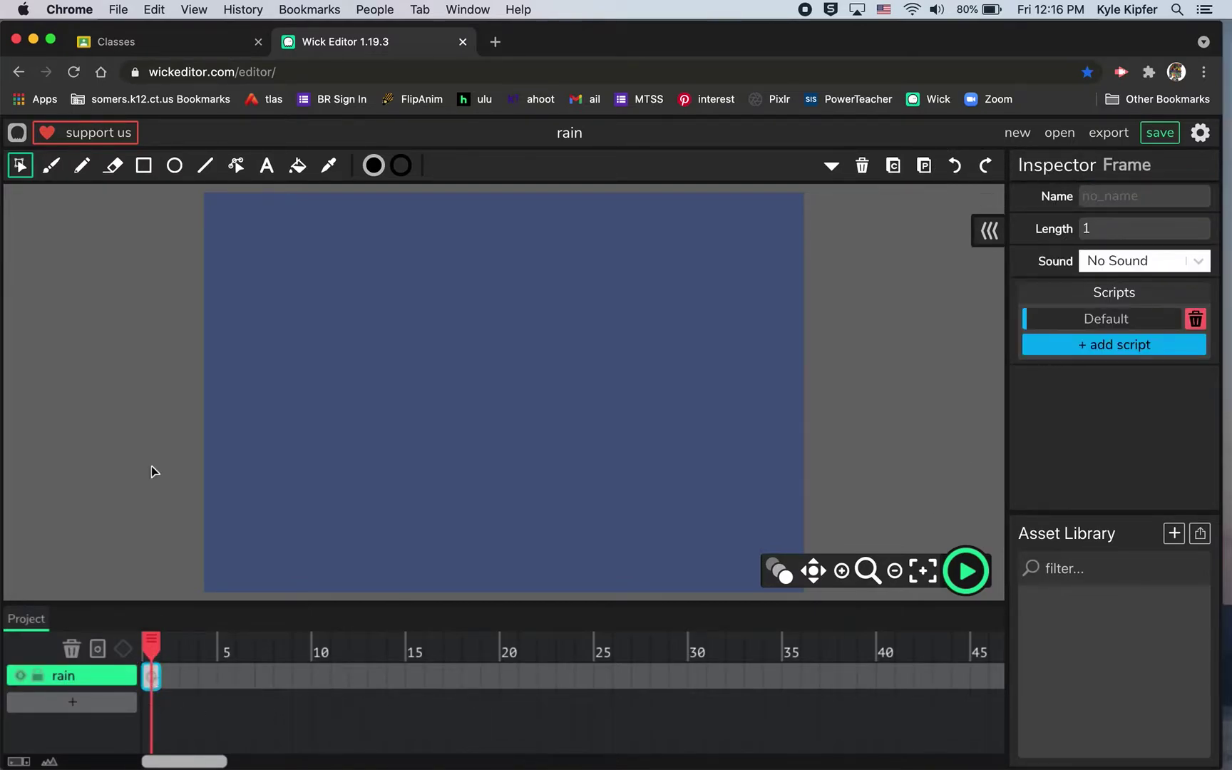
{"action": "left_click", "coordinate": [51, 167]}
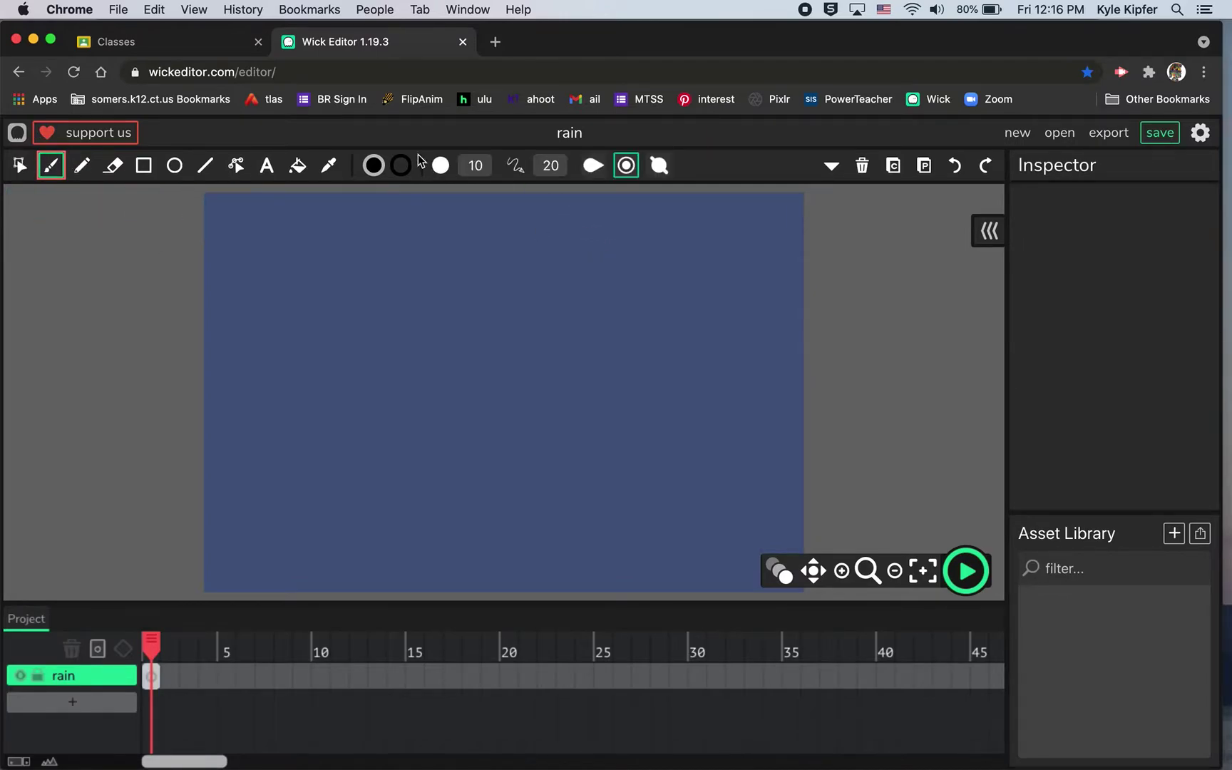
{"action": "left_click", "coordinate": [374, 168]}
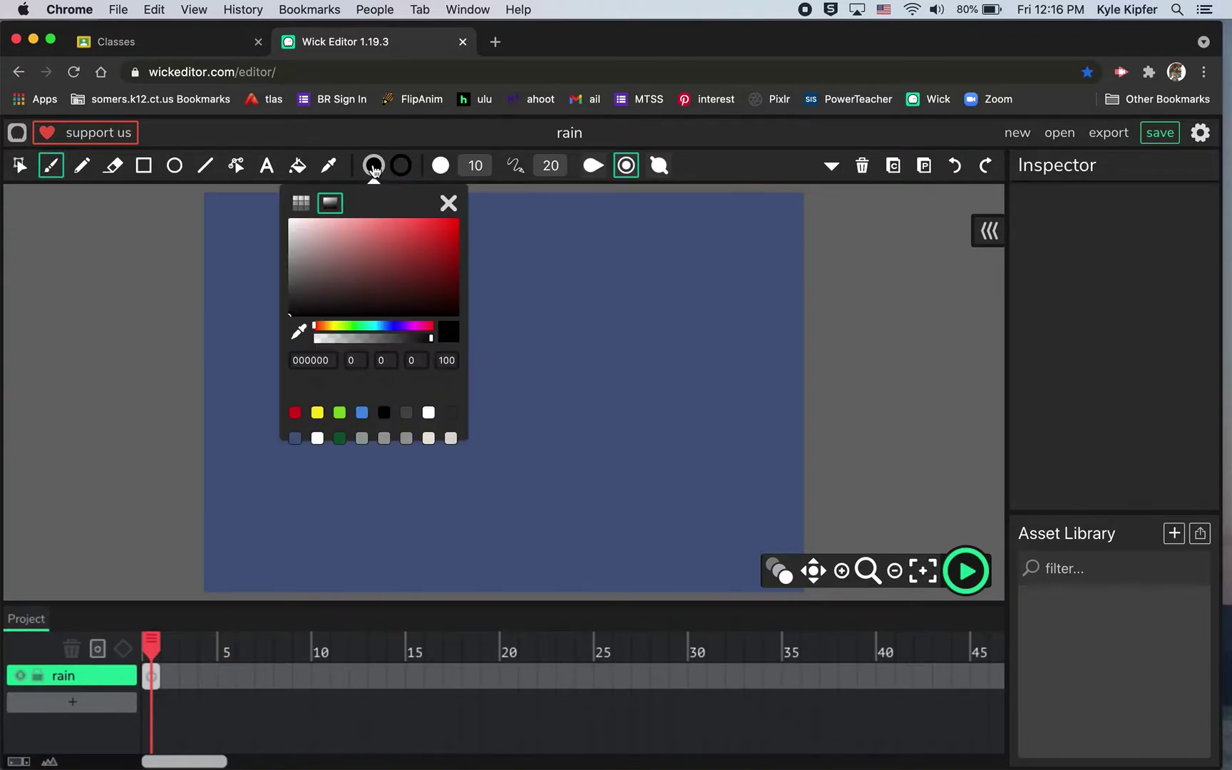
{"action": "left_click", "coordinate": [362, 414]}
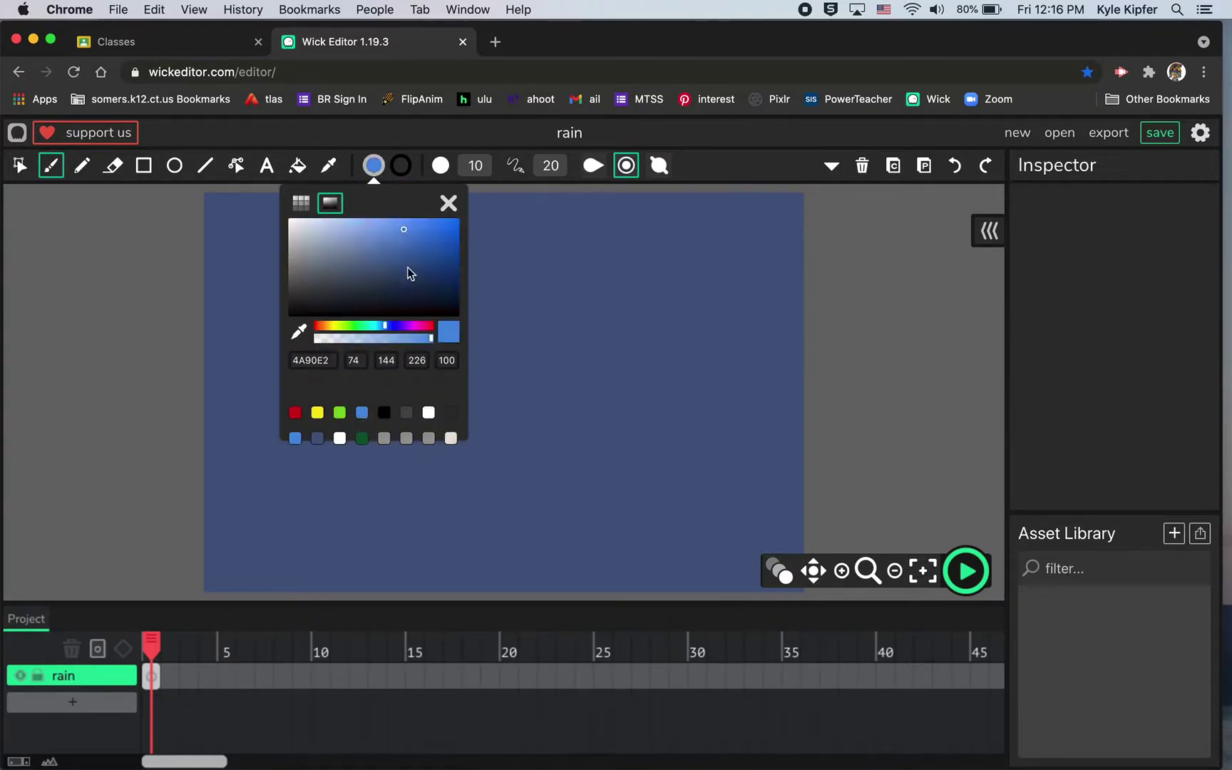
{"action": "left_click", "coordinate": [339, 234]}
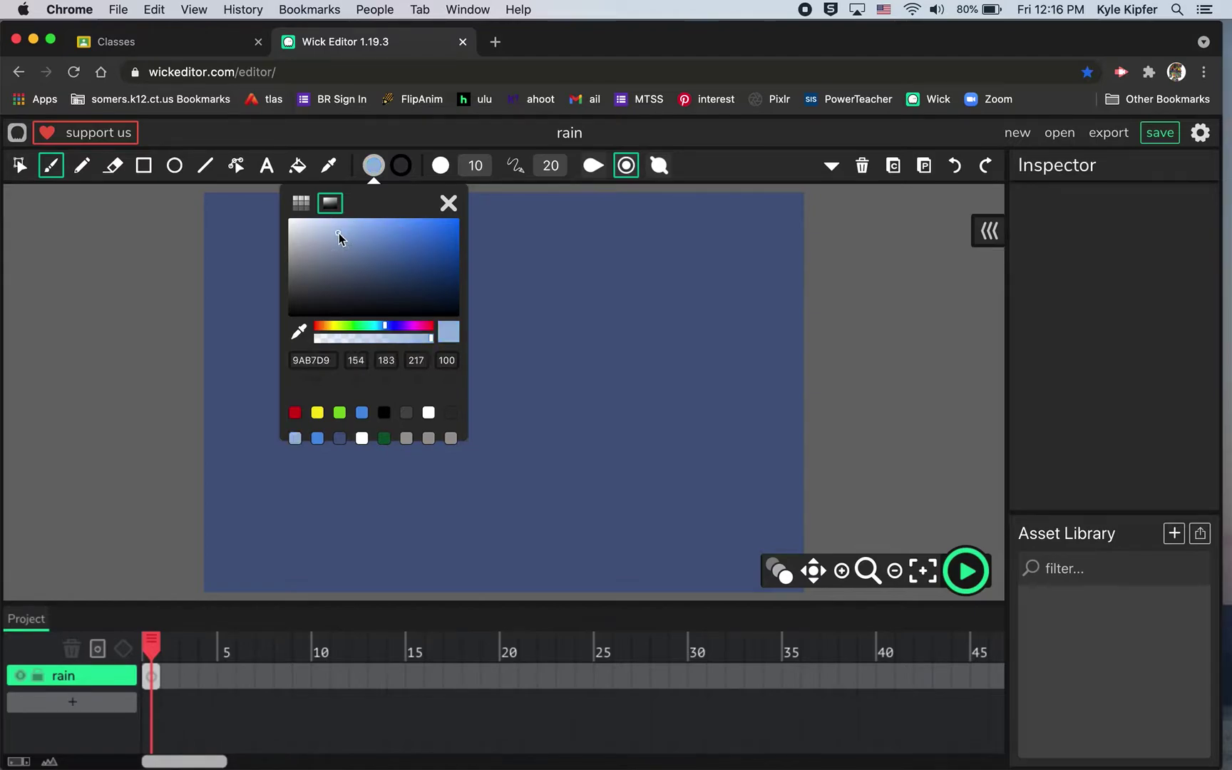
{"action": "left_click", "coordinate": [322, 226]}
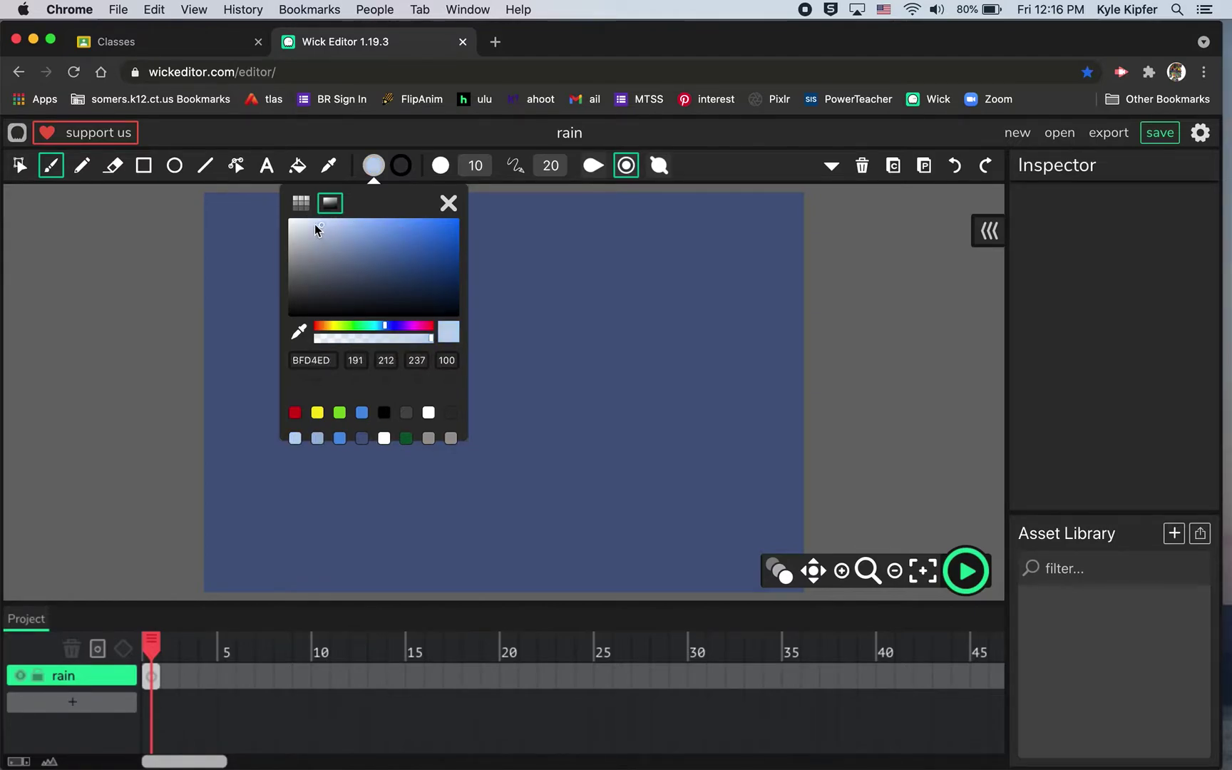
{"action": "left_click", "coordinate": [315, 226]}
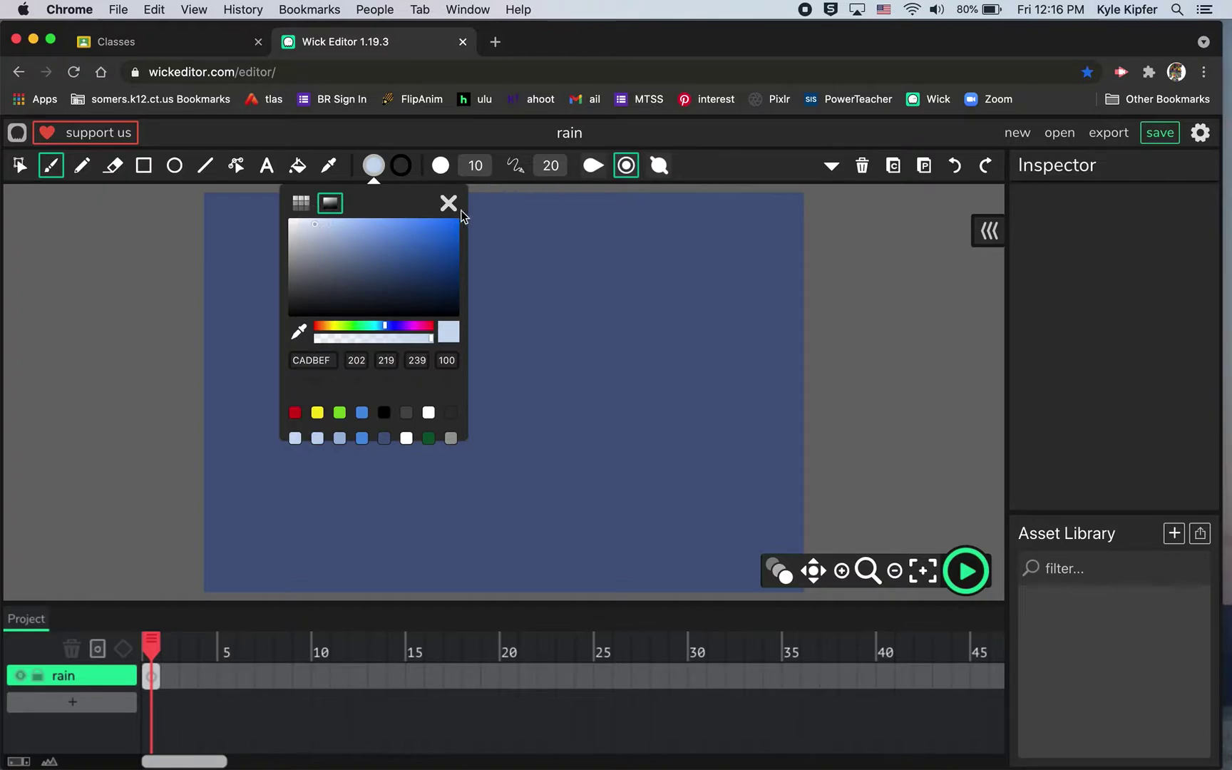
{"action": "left_click", "coordinate": [449, 204]}
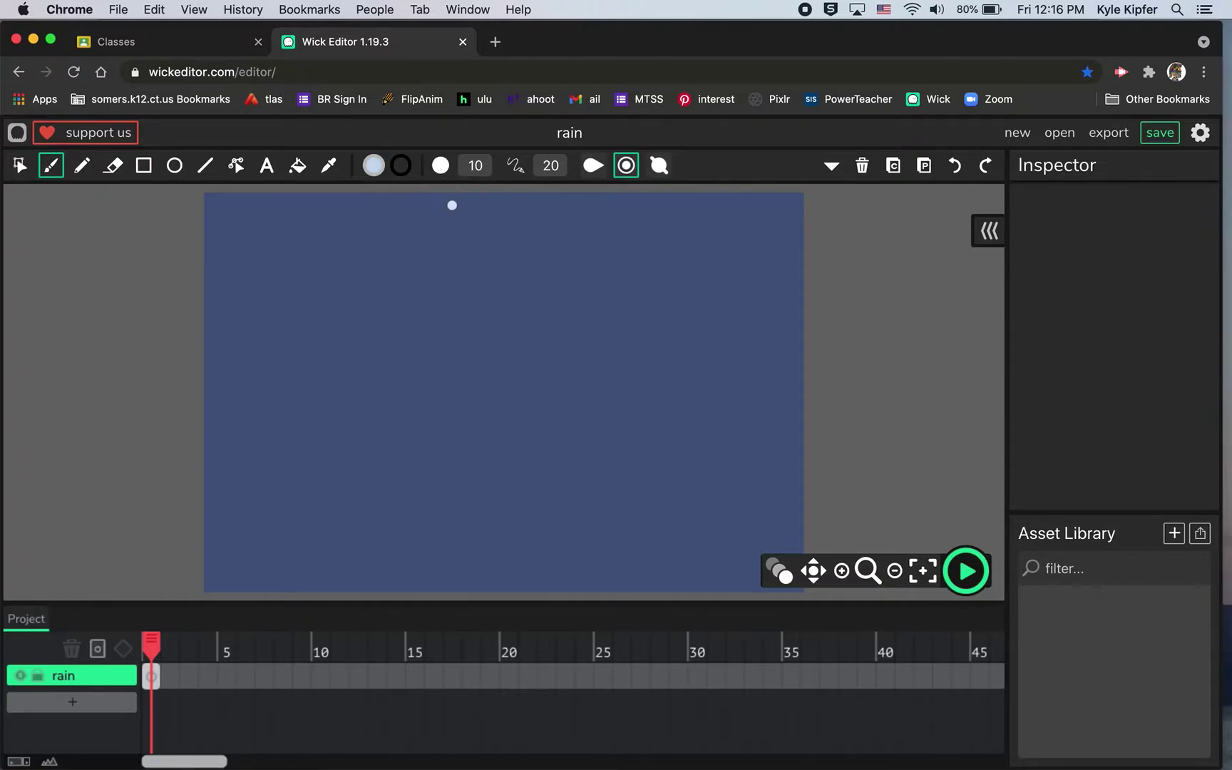
{"action": "left_click", "coordinate": [250, 254]}
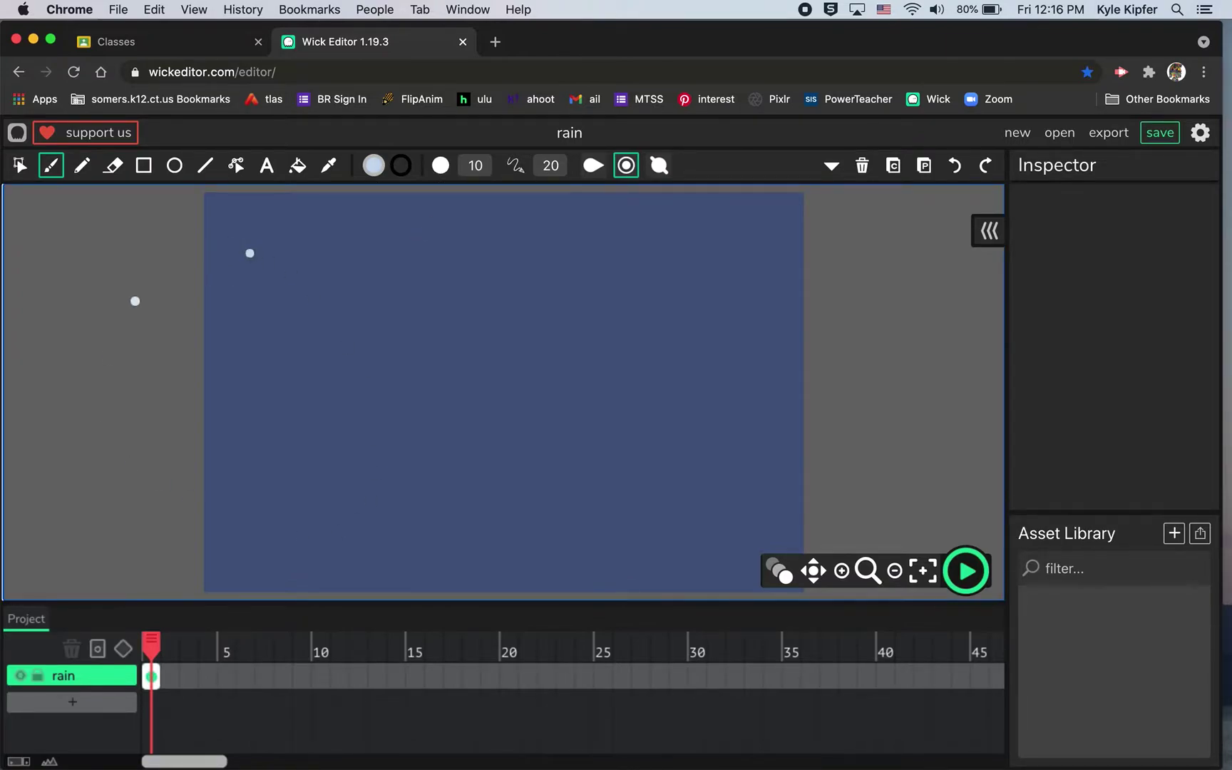
Try to pull the painted dot's outline upward into a raindrop shape with the Path Cursor.
{"action": "left_click", "coordinate": [236, 166]}
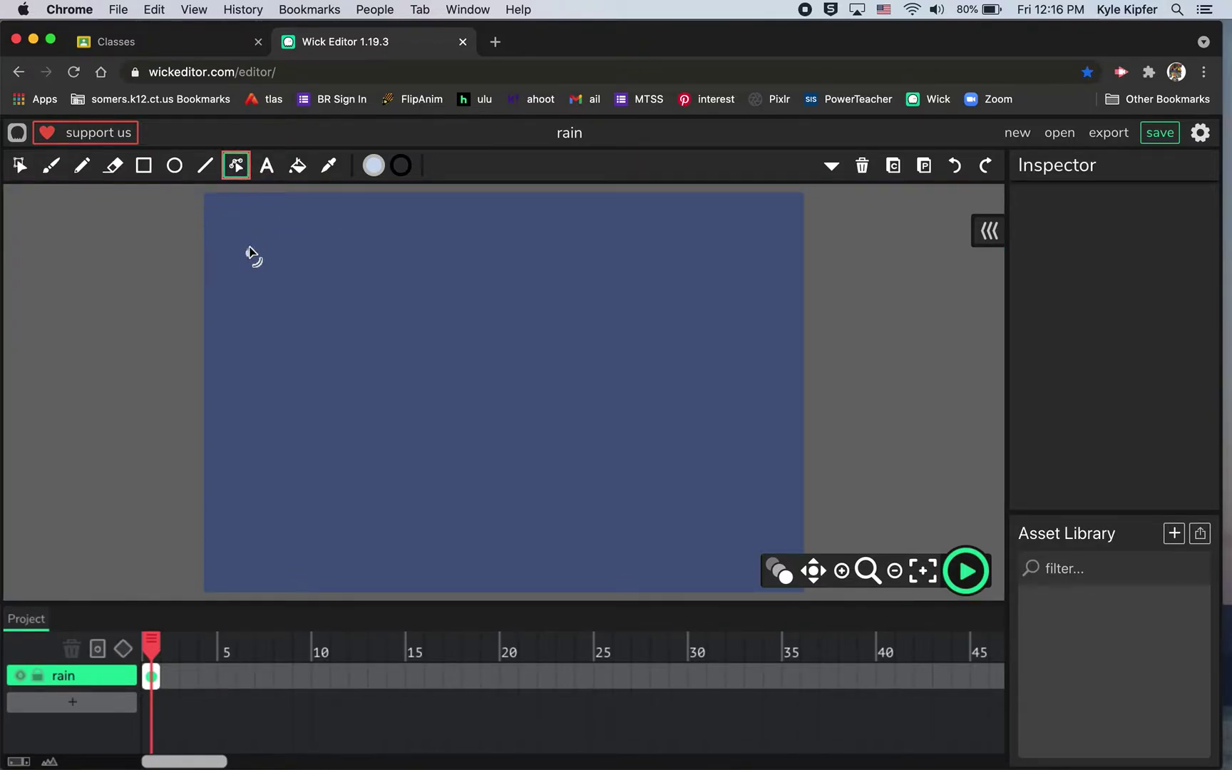
{"action": "mouse_move", "coordinate": [244, 253]}
{"action": "left_mouse_down"}
{"action": "mouse_move", "coordinate": [267, 239]}
{"action": "mouse_move", "coordinate": [245, 241]}
{"action": "left_mouse_up"}
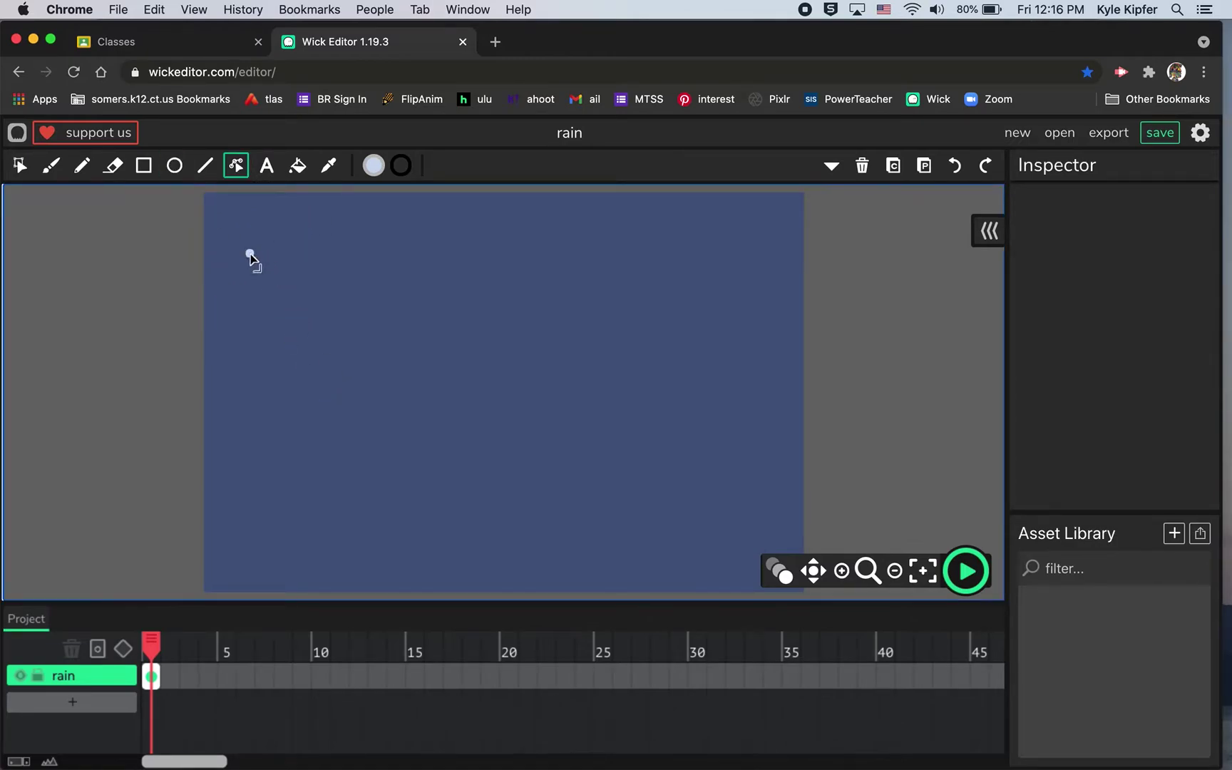
{"action": "left_click_drag", "start_coordinate": [250, 254], "coordinate": [254, 241]}
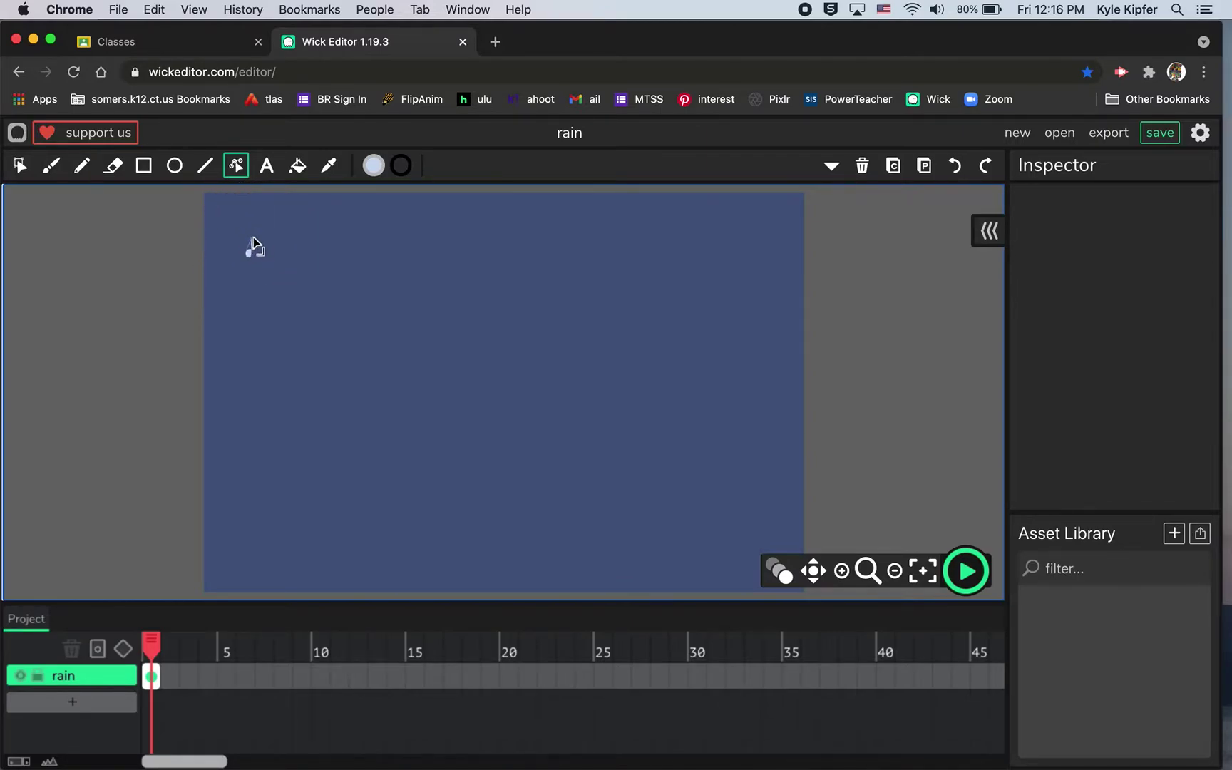
Stretch the painted dot vertically to a height of about 14.5, leaving its width as it is.
{"action": "left_click", "coordinate": [841, 571]}
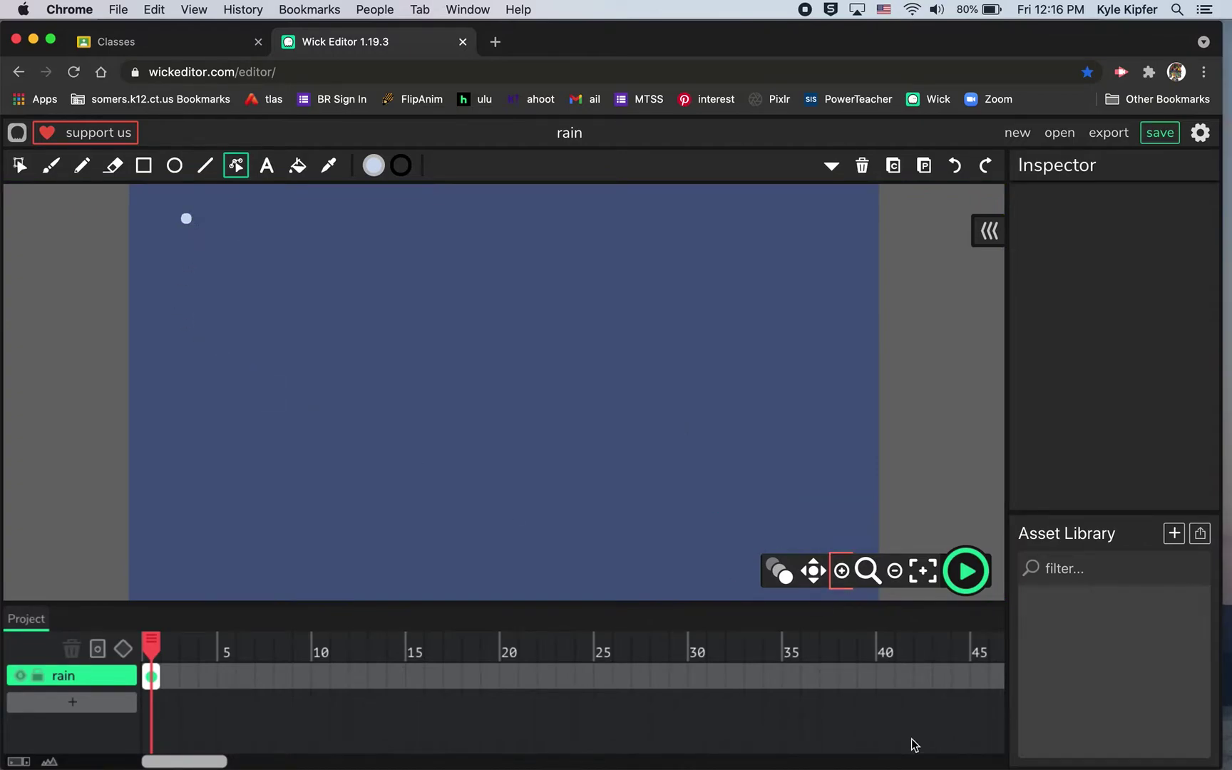
{"action": "left_click", "coordinate": [867, 571]}
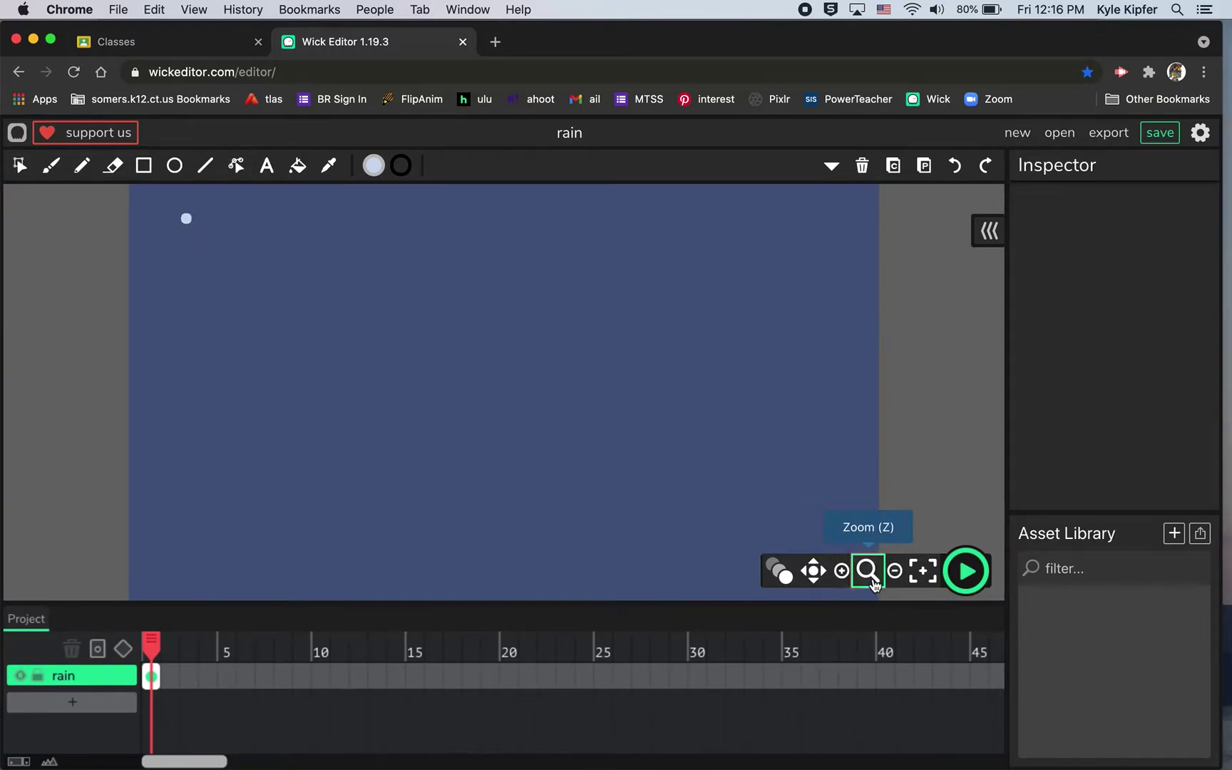
{"action": "left_click", "coordinate": [206, 238]}
{"action": "left_click", "coordinate": [207, 259]}
{"action": "left_click", "coordinate": [209, 258]}
{"action": "scroll", "coordinate": [202, 251], "scroll_direction": "up", "scroll_amount": 2}
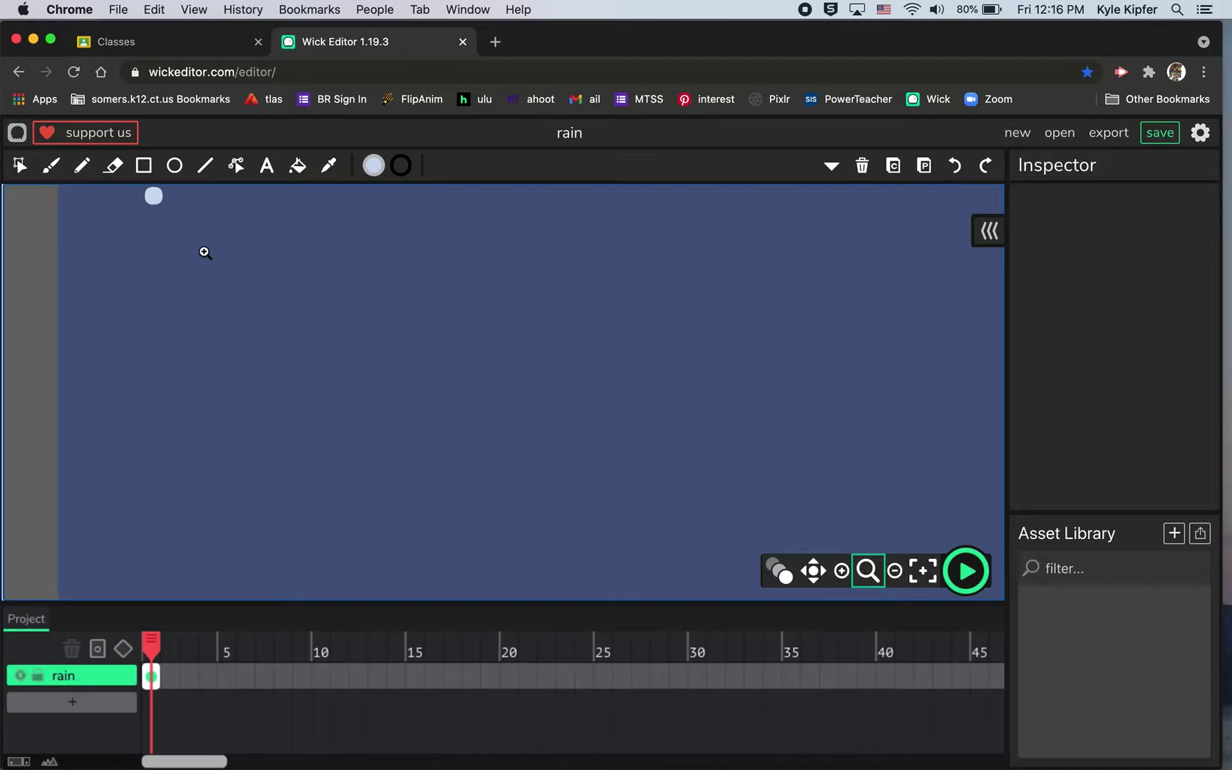
{"action": "scroll", "coordinate": [207, 250], "scroll_direction": "down", "scroll_amount": 1}
{"action": "left_click", "coordinate": [813, 571]}
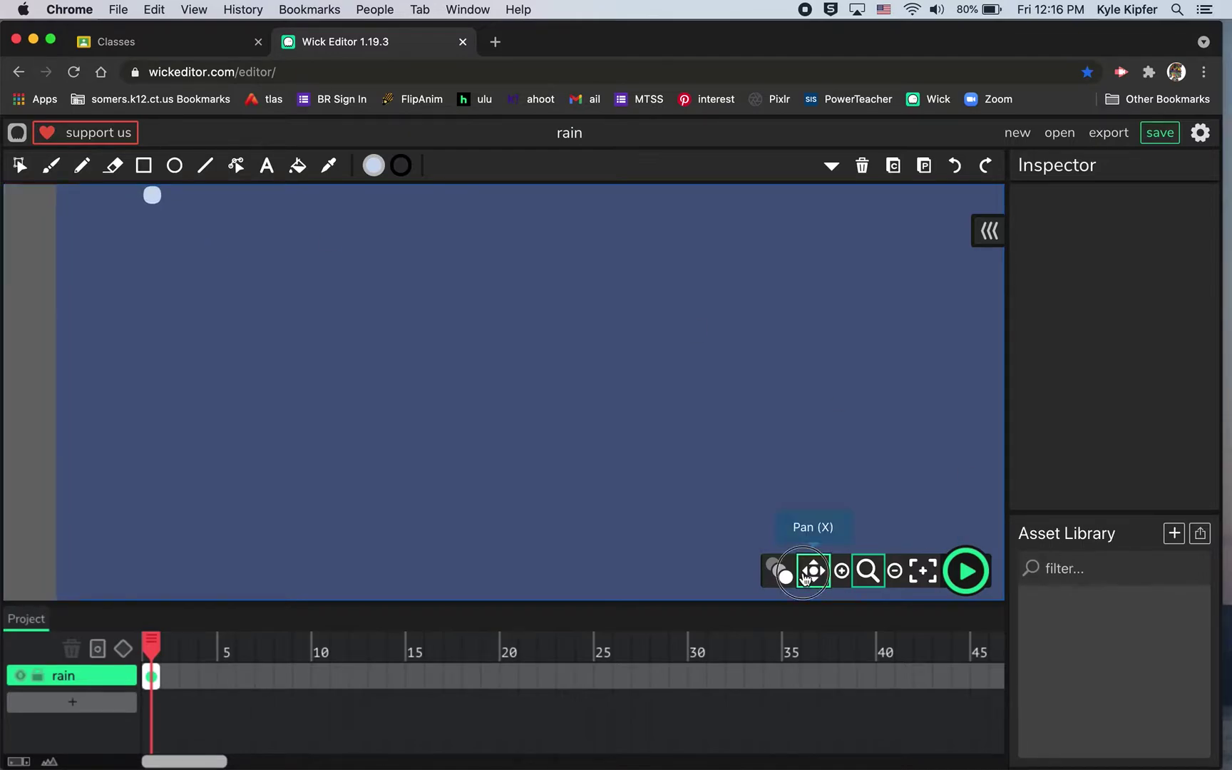
{"action": "left_click_drag", "start_coordinate": [213, 271], "coordinate": [337, 453]}
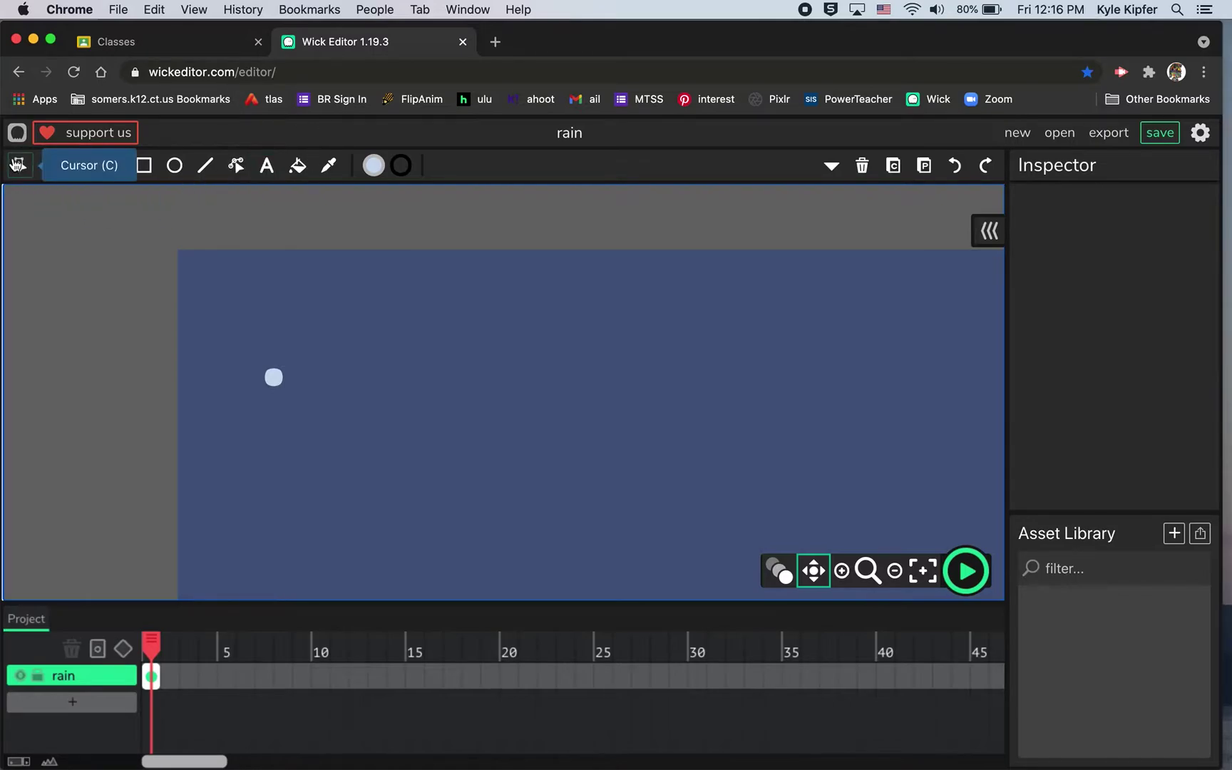
{"action": "left_click", "coordinate": [20, 165]}
{"action": "left_click", "coordinate": [277, 384]}
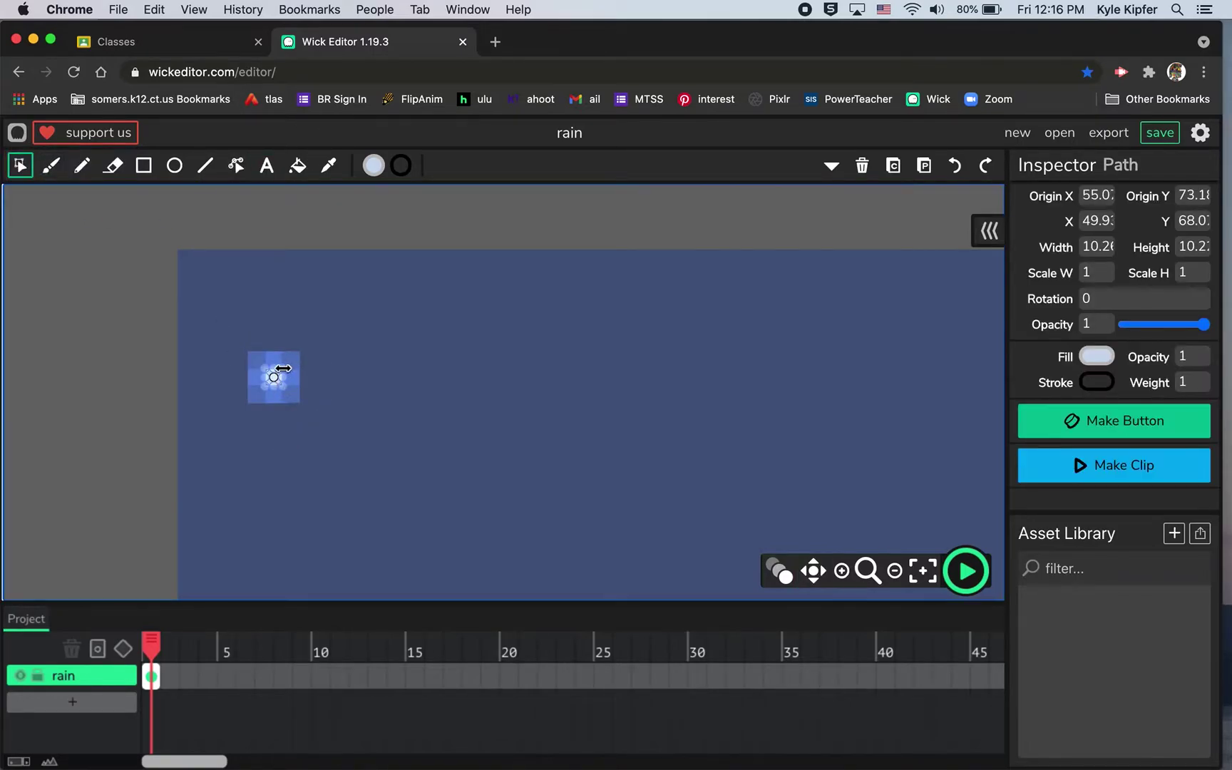
{"action": "mouse_move", "coordinate": [284, 381]}
{"action": "left_mouse_down"}
{"action": "mouse_move", "coordinate": [317, 348]}
{"action": "mouse_move", "coordinate": [296, 337]}
{"action": "mouse_move", "coordinate": [292, 366]}
{"action": "left_mouse_up"}
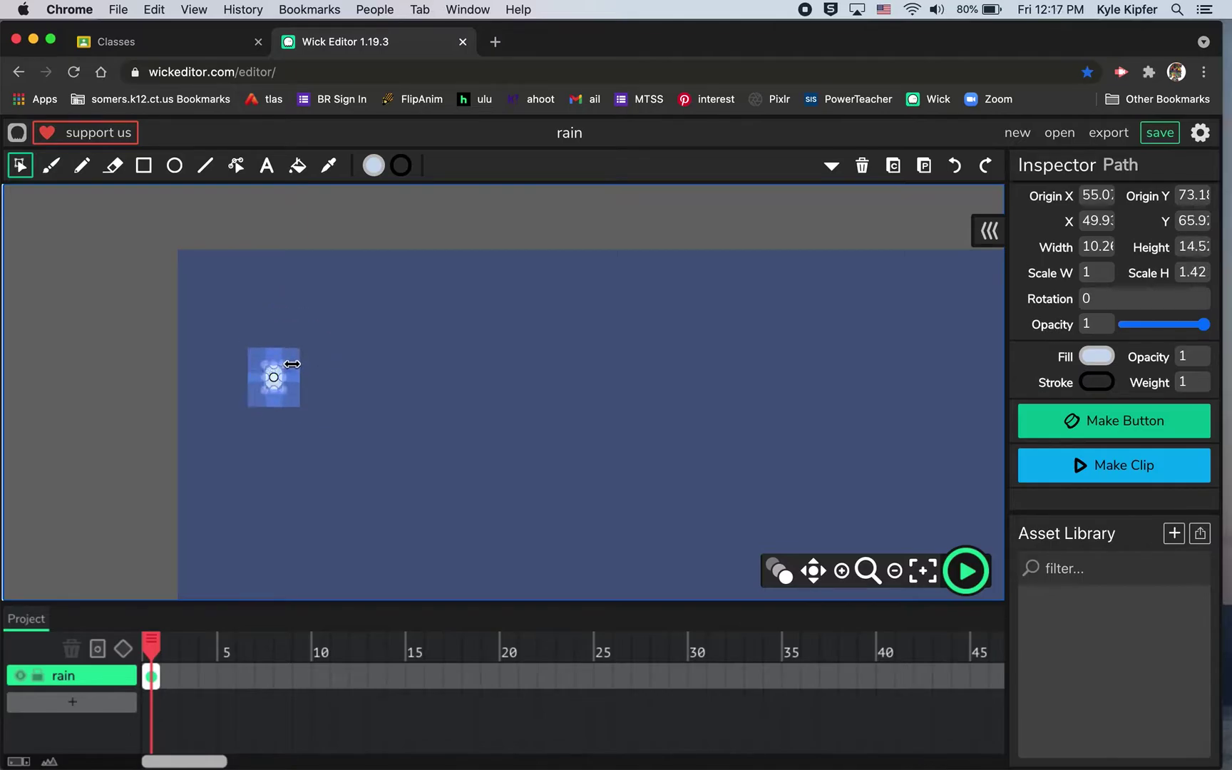
Pull the top of the stretched dot's outline upward into a pointed raindrop tip and smooth its side with the Path Cursor.
{"action": "left_click", "coordinate": [236, 165]}
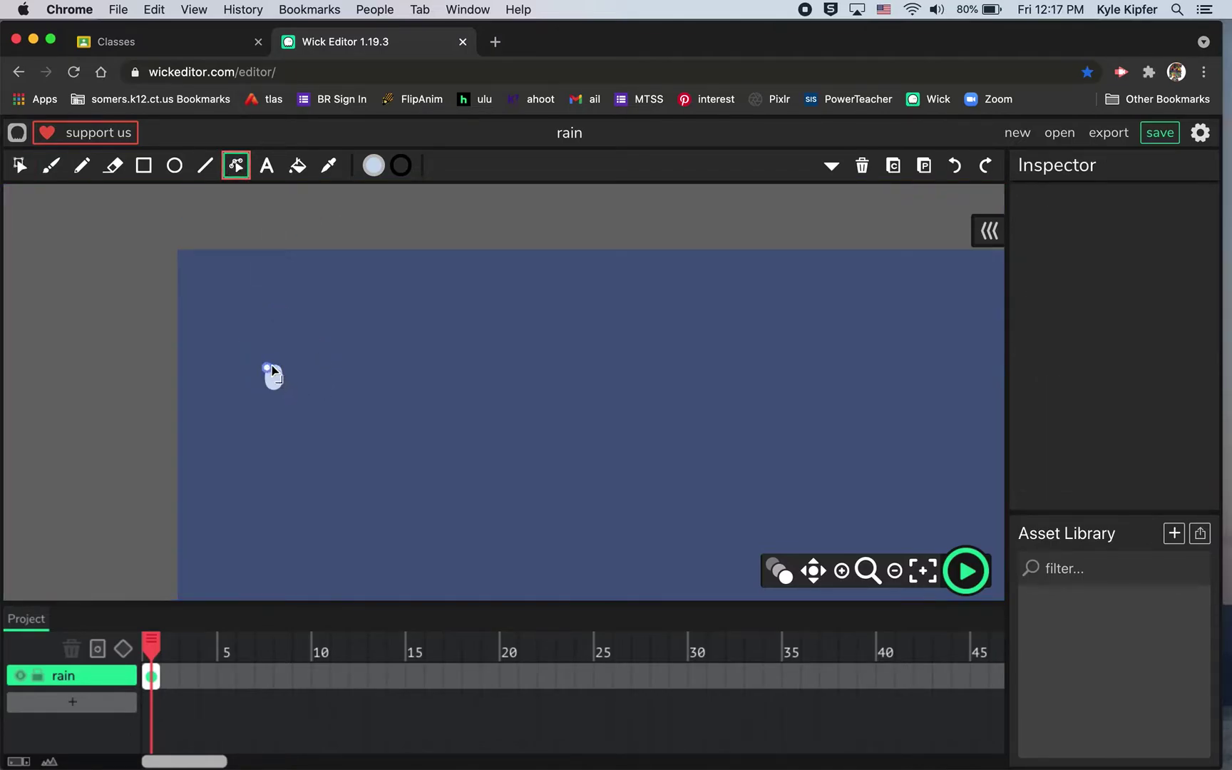
{"action": "left_click_drag", "start_coordinate": [273, 365], "coordinate": [276, 325]}
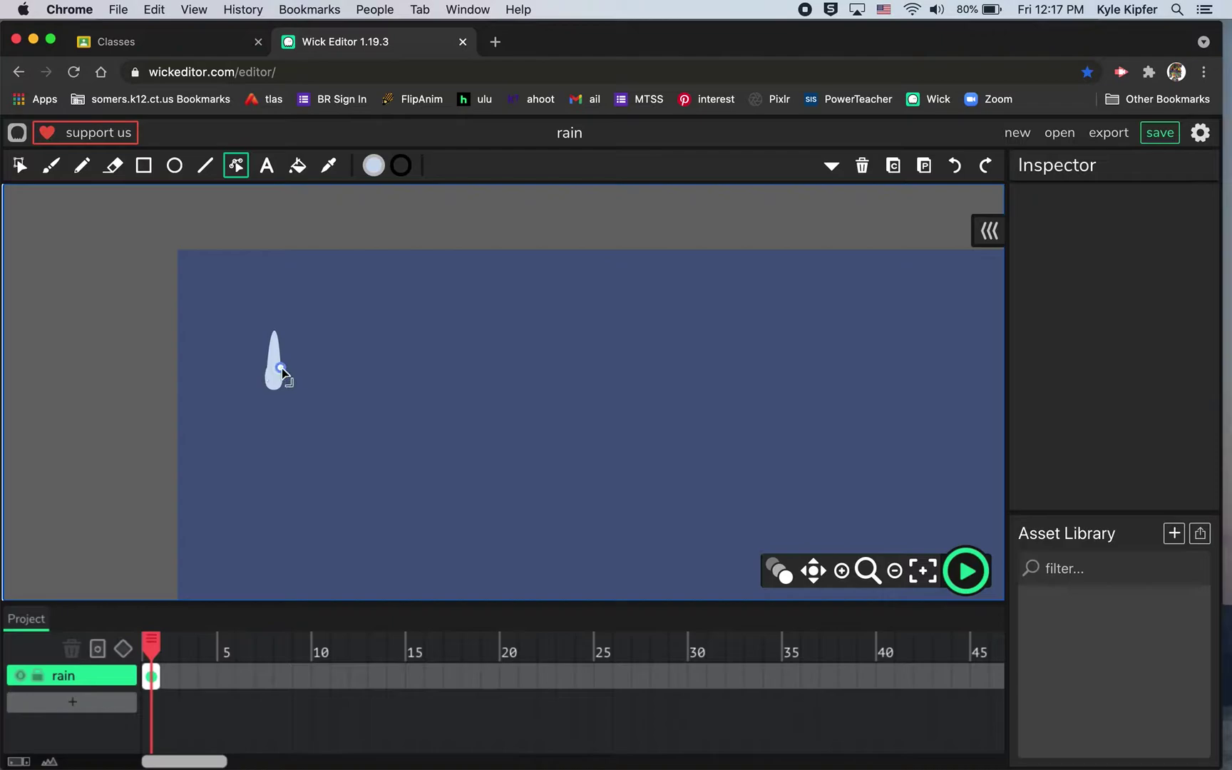
{"action": "left_click_drag", "start_coordinate": [282, 371], "coordinate": [272, 336]}
Scale the raindrop down to a slimmer shape about 5.1 wide and 28.1 high, then deselect it.
{"action": "left_click", "coordinate": [19, 164]}
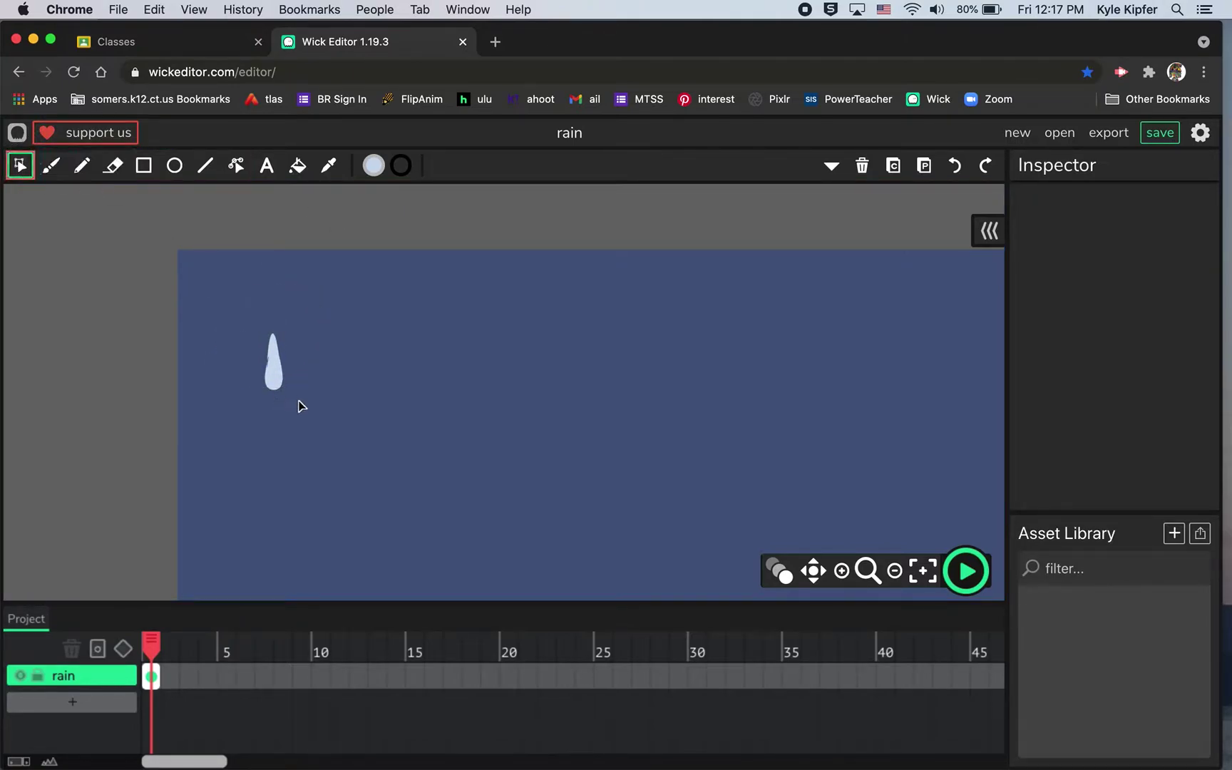
{"action": "left_click", "coordinate": [278, 383]}
{"action": "left_click_drag", "start_coordinate": [267, 336], "coordinate": [269, 339]}
{"action": "left_click", "coordinate": [393, 231]}
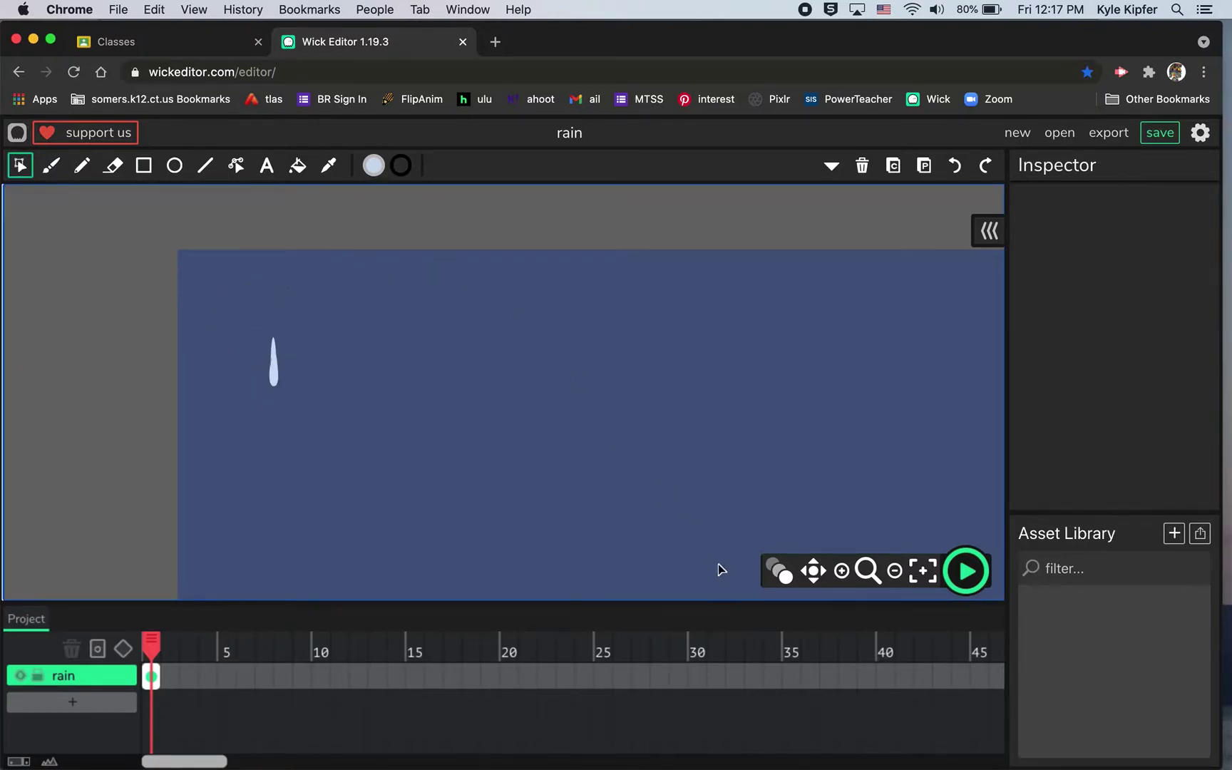
Make two copies of the raindrop, one just below and right of the original and one farther right at nearly the same height.
{"action": "left_click", "coordinate": [893, 576]}
{"action": "left_click", "coordinate": [893, 576]}
{"action": "left_click", "coordinate": [893, 577]}
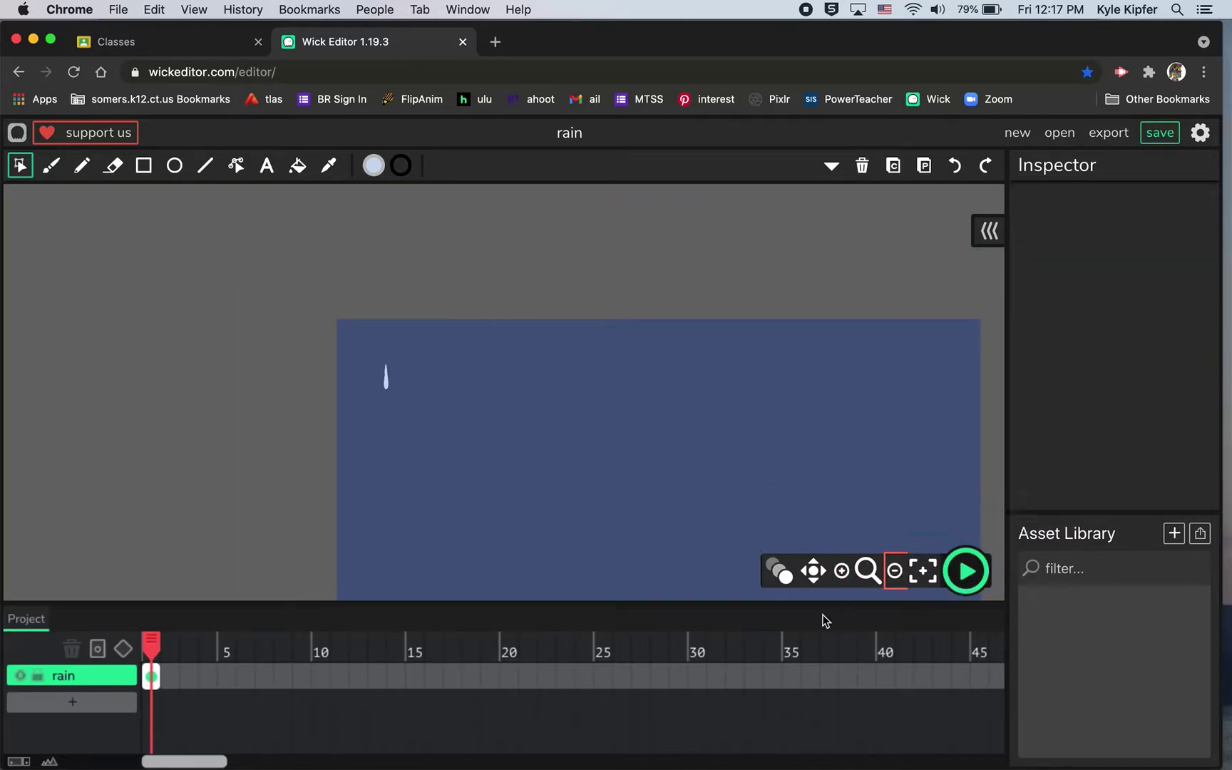
{"action": "left_click", "coordinate": [815, 573]}
{"action": "left_click_drag", "start_coordinate": [732, 483], "coordinate": [619, 362]}
{"action": "left_click", "coordinate": [20, 167]}
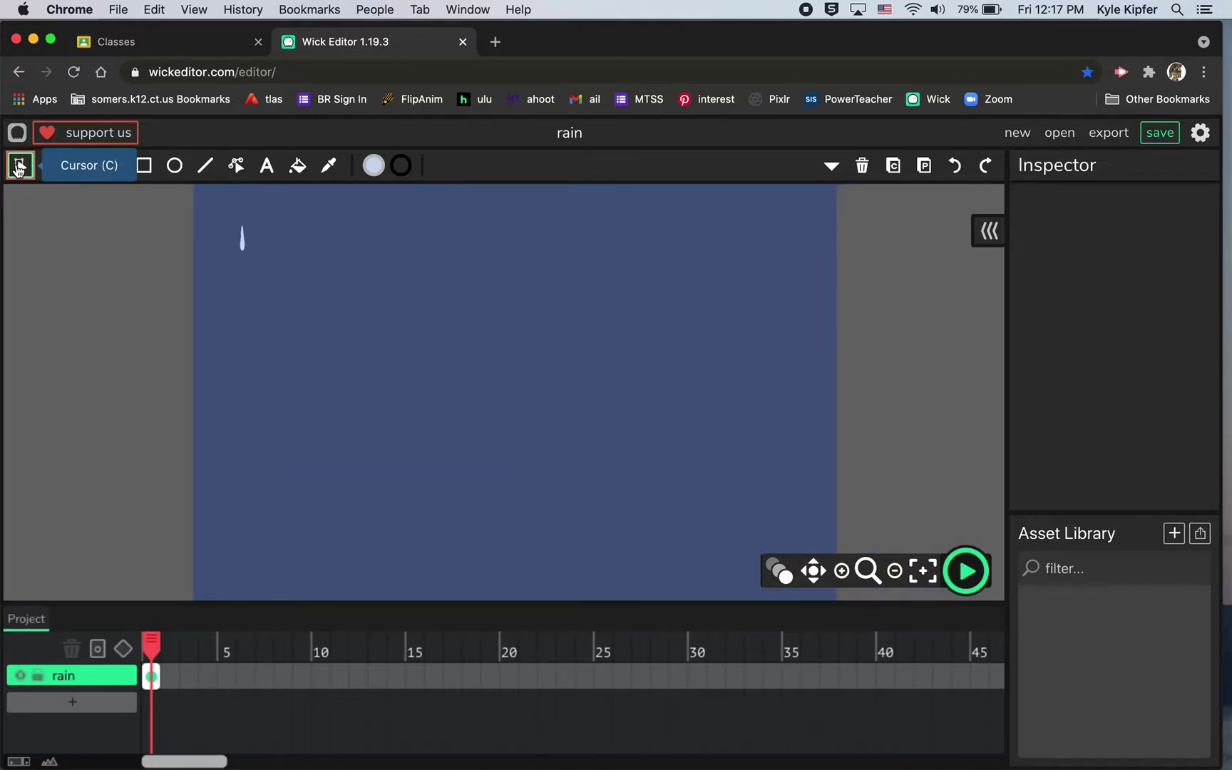
{"action": "left_click", "coordinate": [244, 246]}
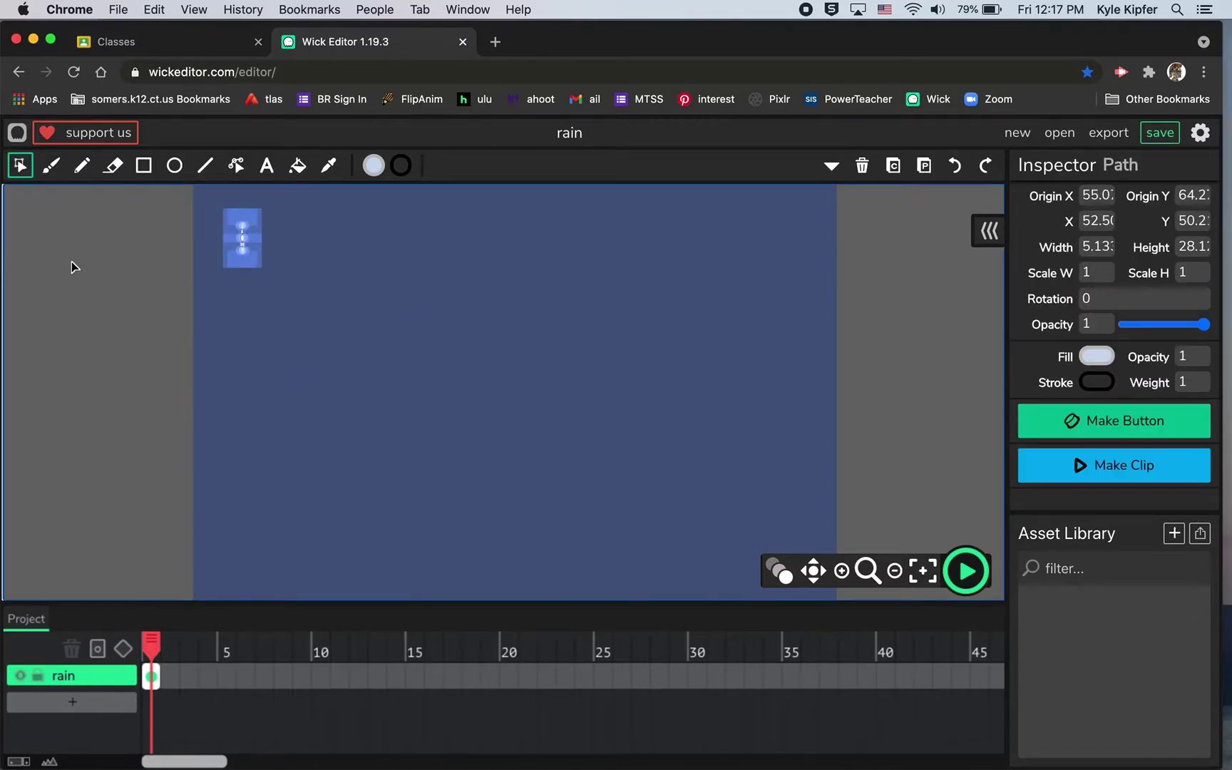
{"action": "key", "text": "ctrl+d"}
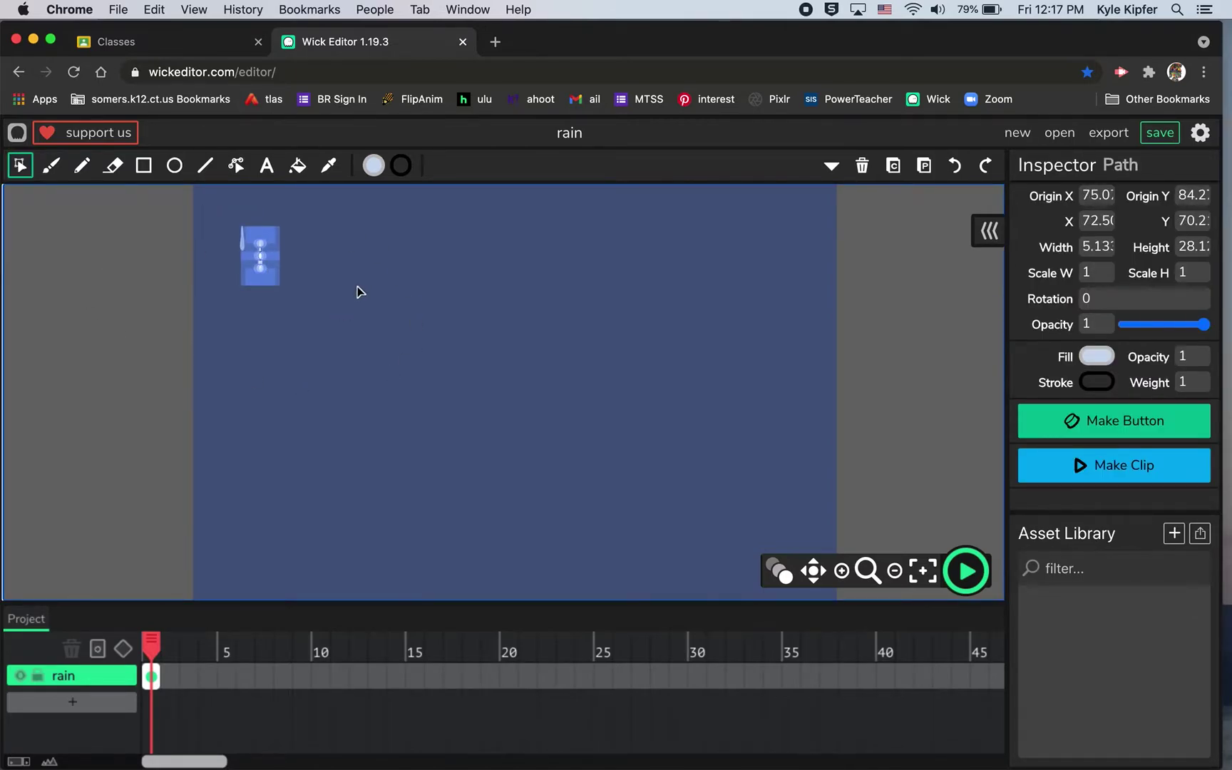
{"action": "left_click", "coordinate": [135, 315]}
{"action": "left_click_drag", "start_coordinate": [260, 258], "coordinate": [315, 248]}
{"action": "left_click", "coordinate": [169, 340]}
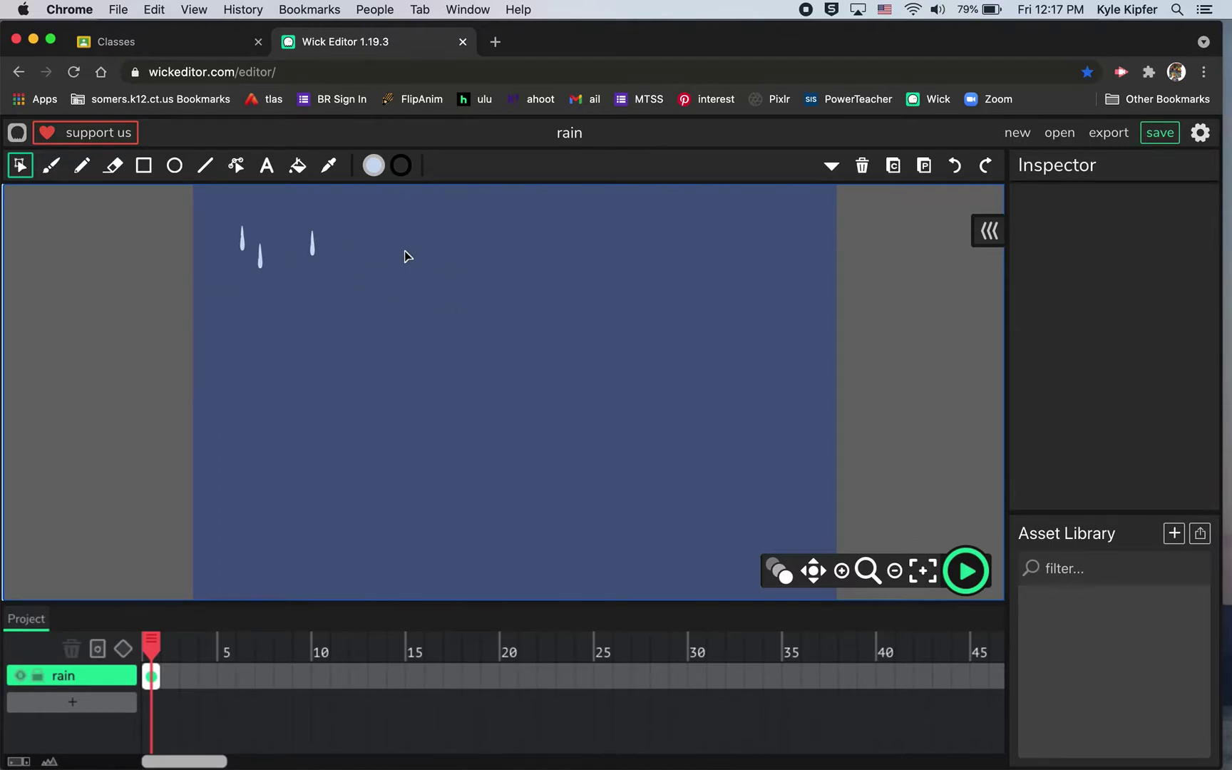
Copy the original raindrop and place the copy with its origin at about X 184, Y 82.
{"action": "left_click", "coordinate": [242, 239]}
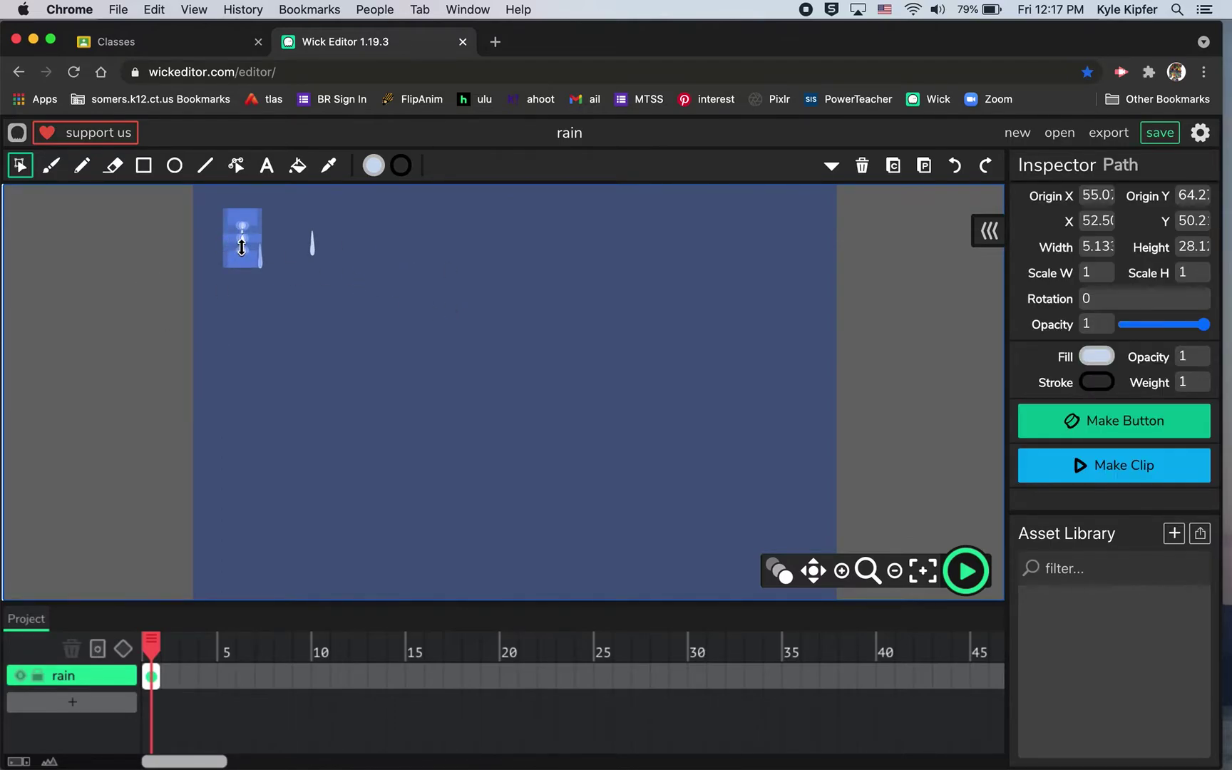
{"action": "left_click", "coordinate": [113, 289]}
{"action": "left_click_drag", "start_coordinate": [245, 249], "coordinate": [360, 264]}
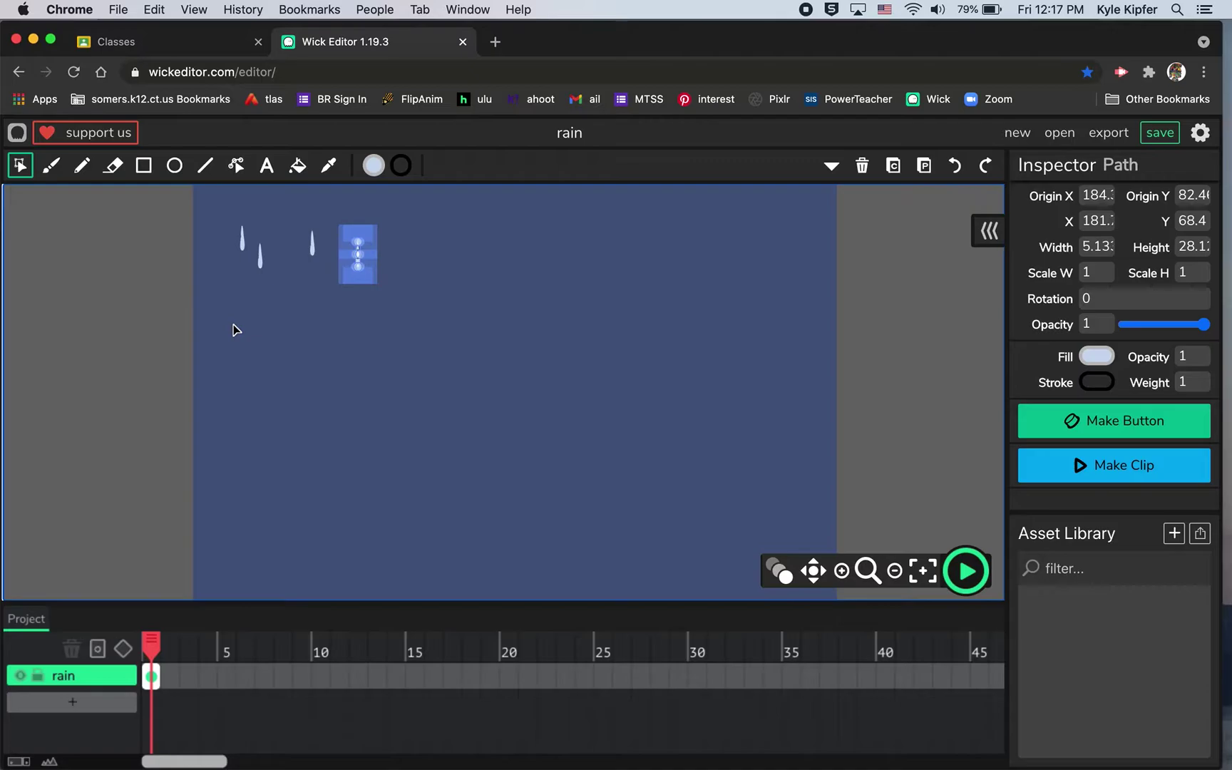
{"action": "key", "text": "ctrl+v"}
{"action": "left_click", "coordinate": [149, 352]}
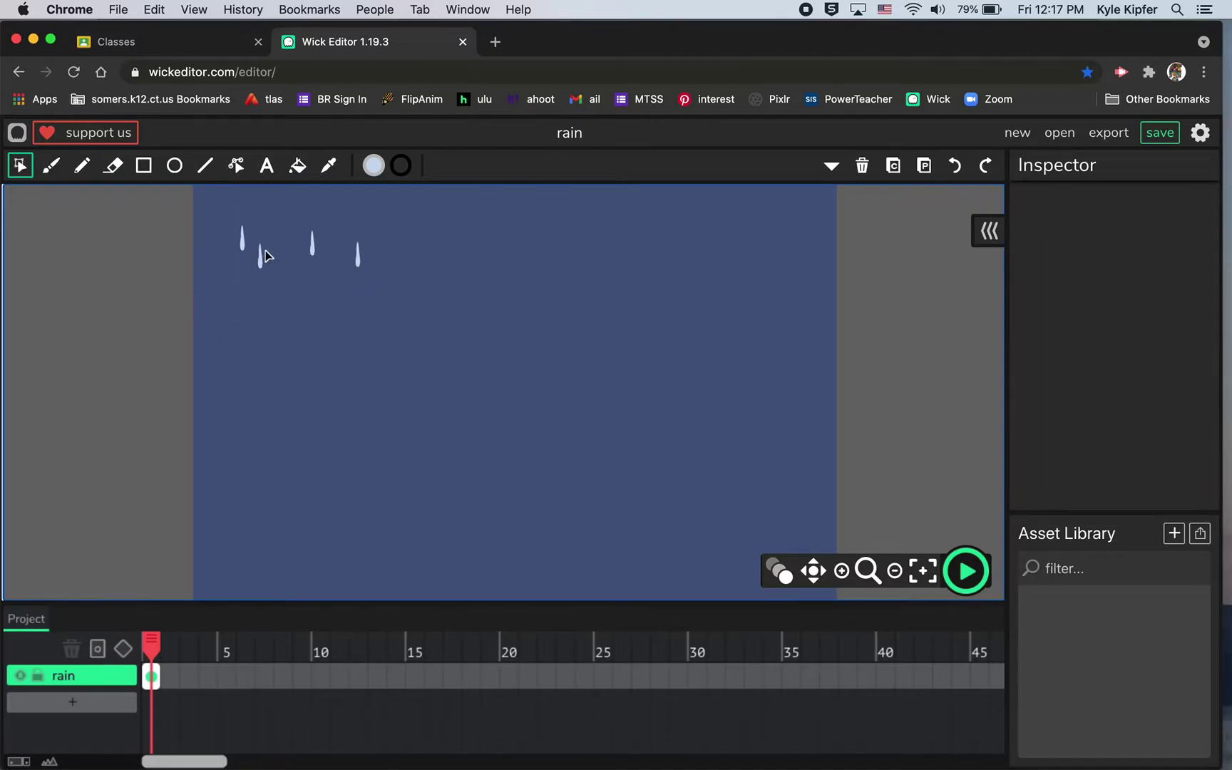
Paste another raindrop copy and place it with its origin at about X 232, Y 121.
{"action": "left_click", "coordinate": [242, 242]}
{"action": "key", "text": "ctrl+c"}
{"action": "key", "text": "ctrl+v"}
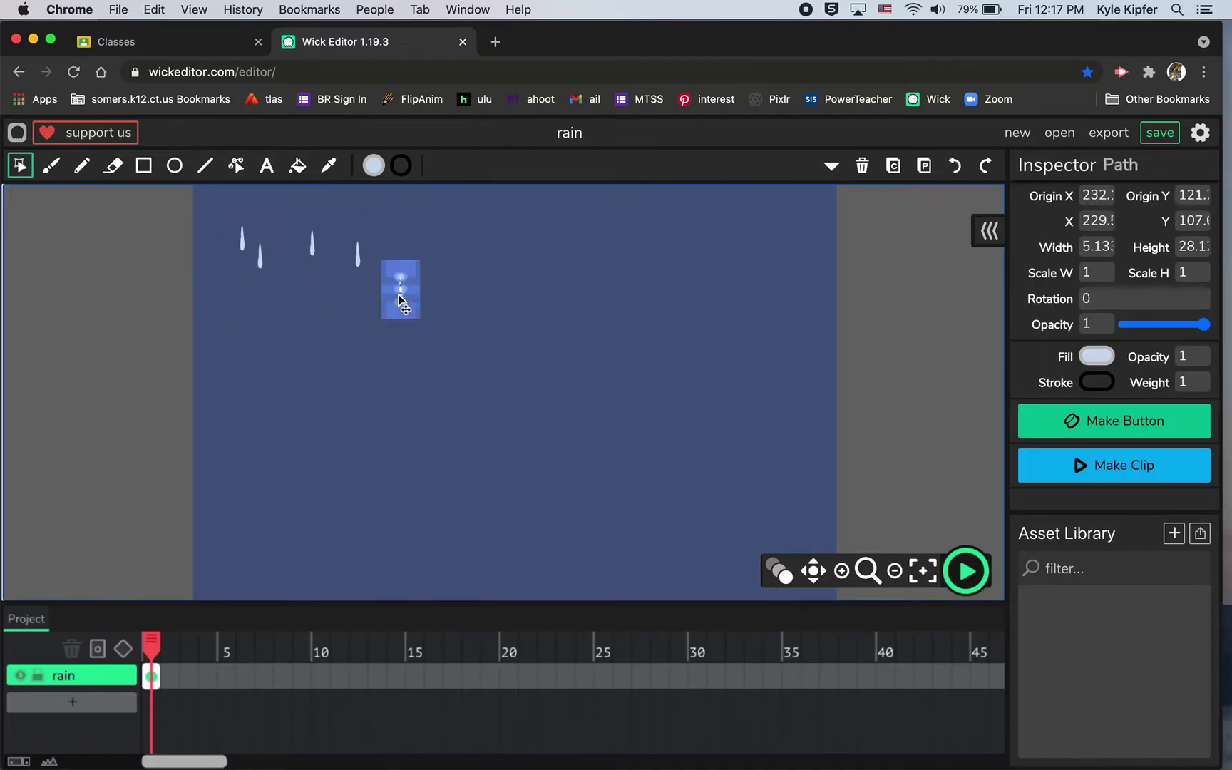
{"action": "key", "text": "ctrl+v"}
{"action": "left_click", "coordinate": [166, 328]}
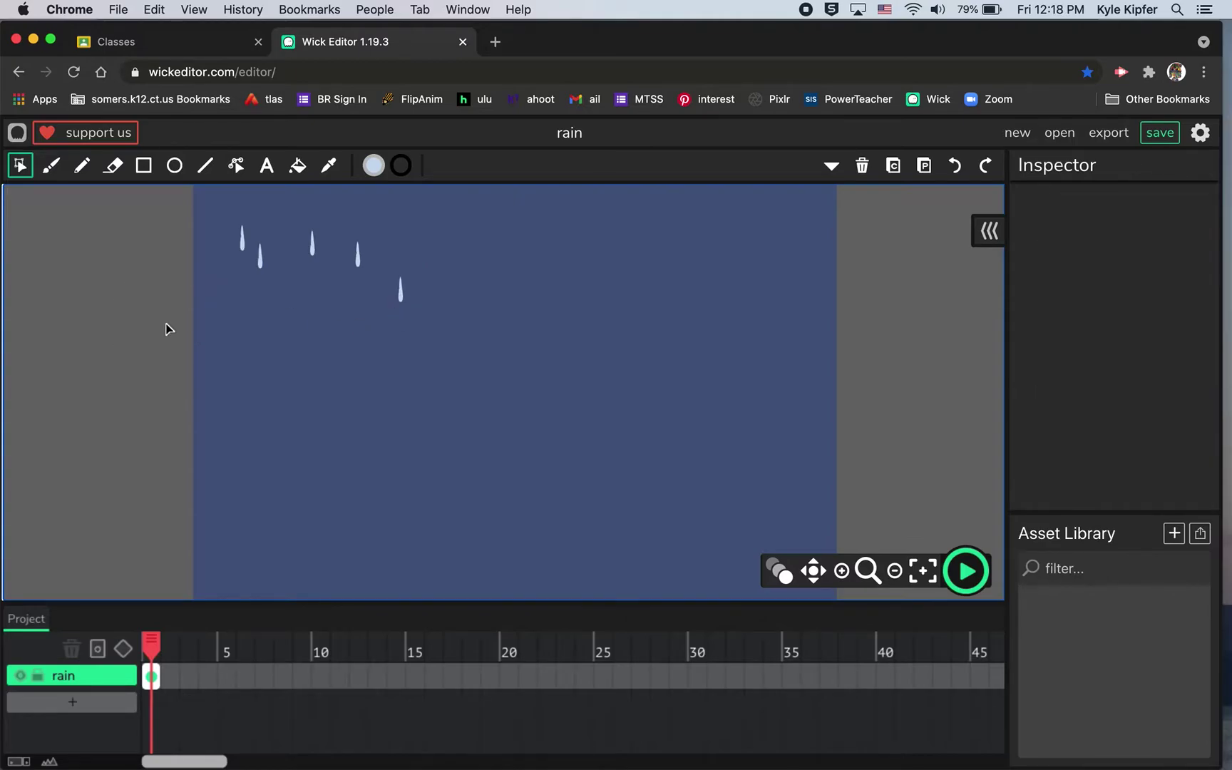
Add two more raindrop copies, one at the right end of the upper row and one below the gap between the third and fourth drops.
{"action": "left_click_drag", "start_coordinate": [243, 246], "coordinate": [440, 250]}
{"action": "key", "text": "ctrl+z"}
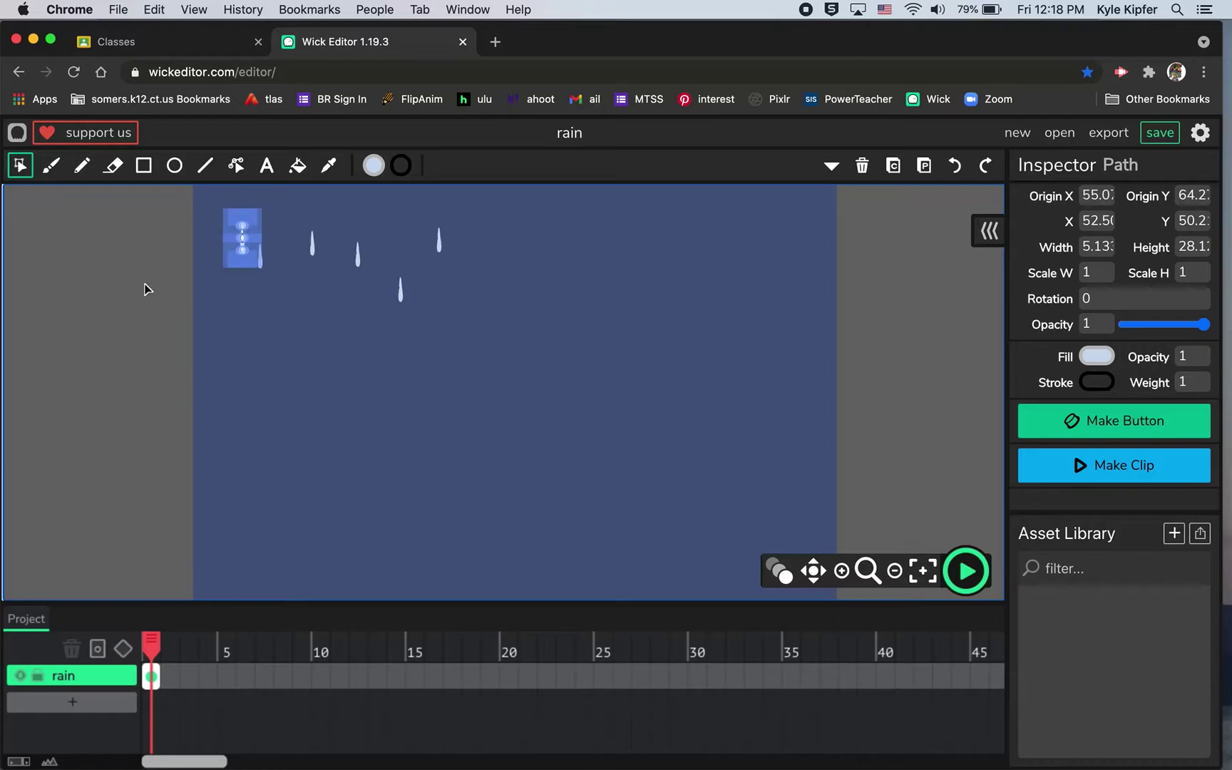
{"action": "key", "text": "ctrl+shift+z"}
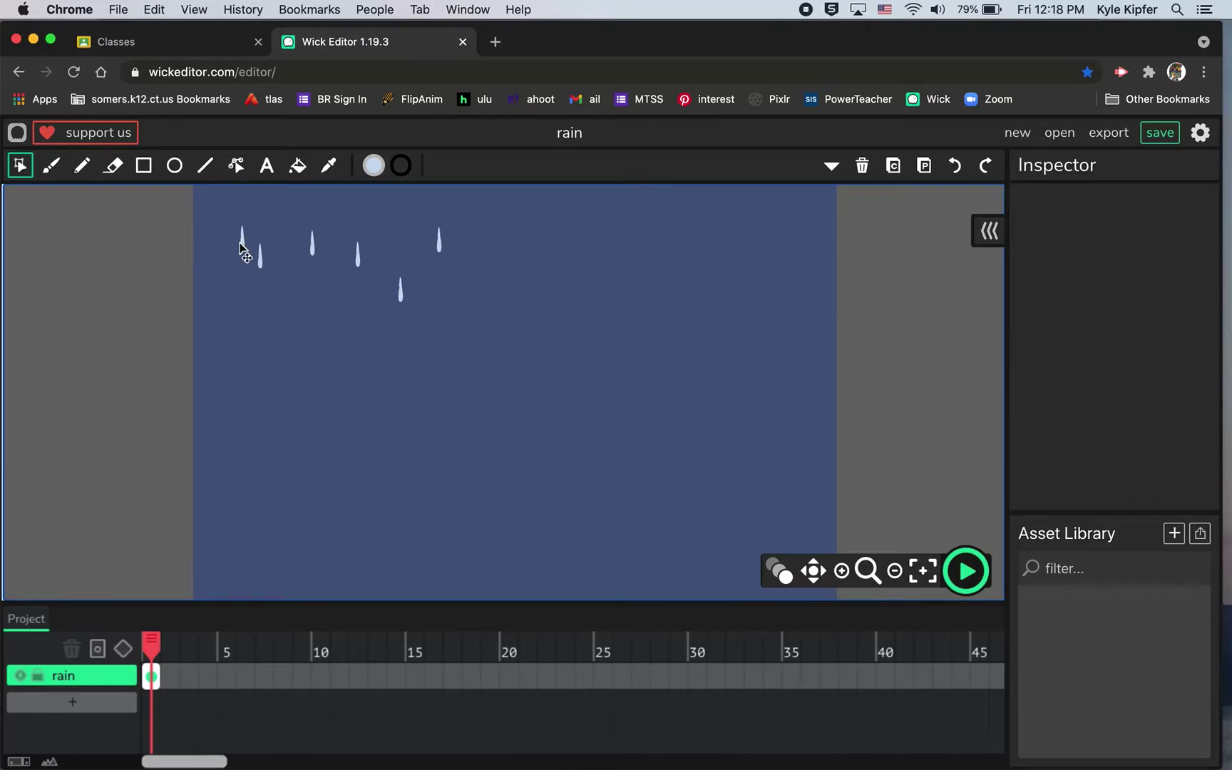
{"action": "left_click_drag", "start_coordinate": [246, 250], "coordinate": [335, 308]}
{"action": "left_click", "coordinate": [163, 296]}
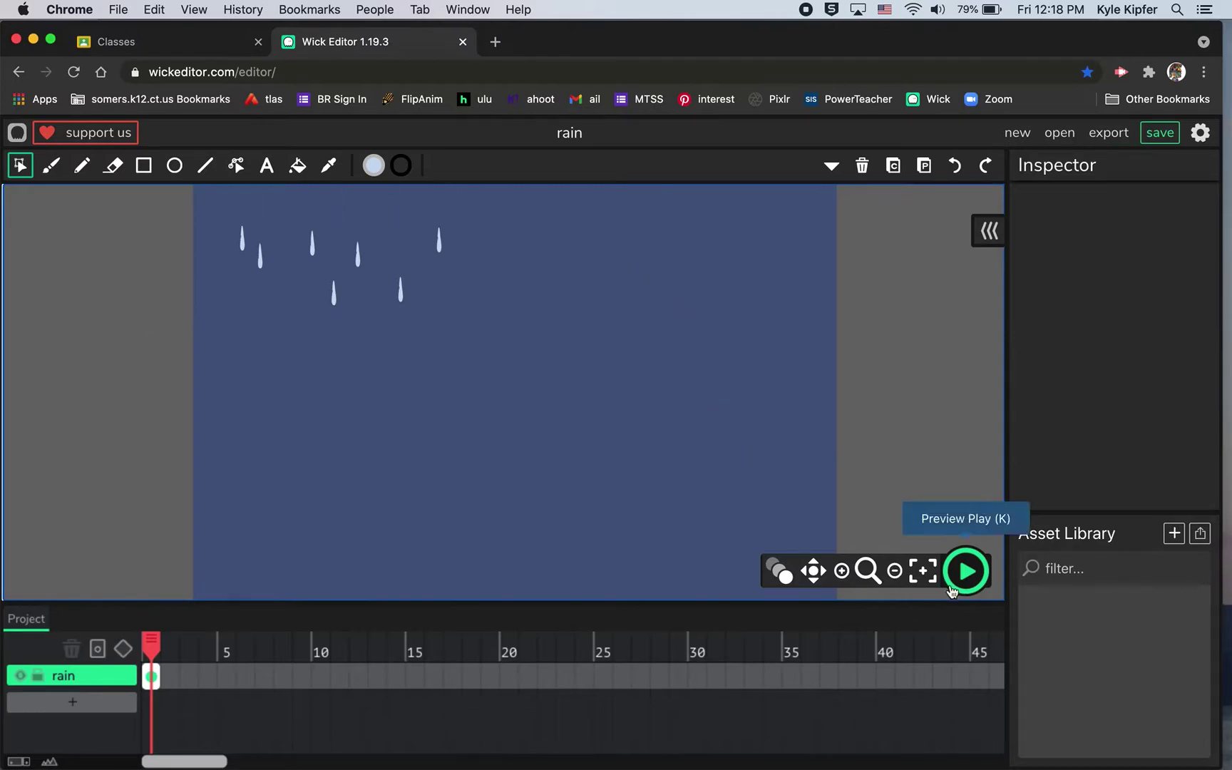
Place a raindrop copy below the original near the stage's left edge, with its origin at about X 36, Y 143.
{"action": "left_click", "coordinate": [895, 571]}
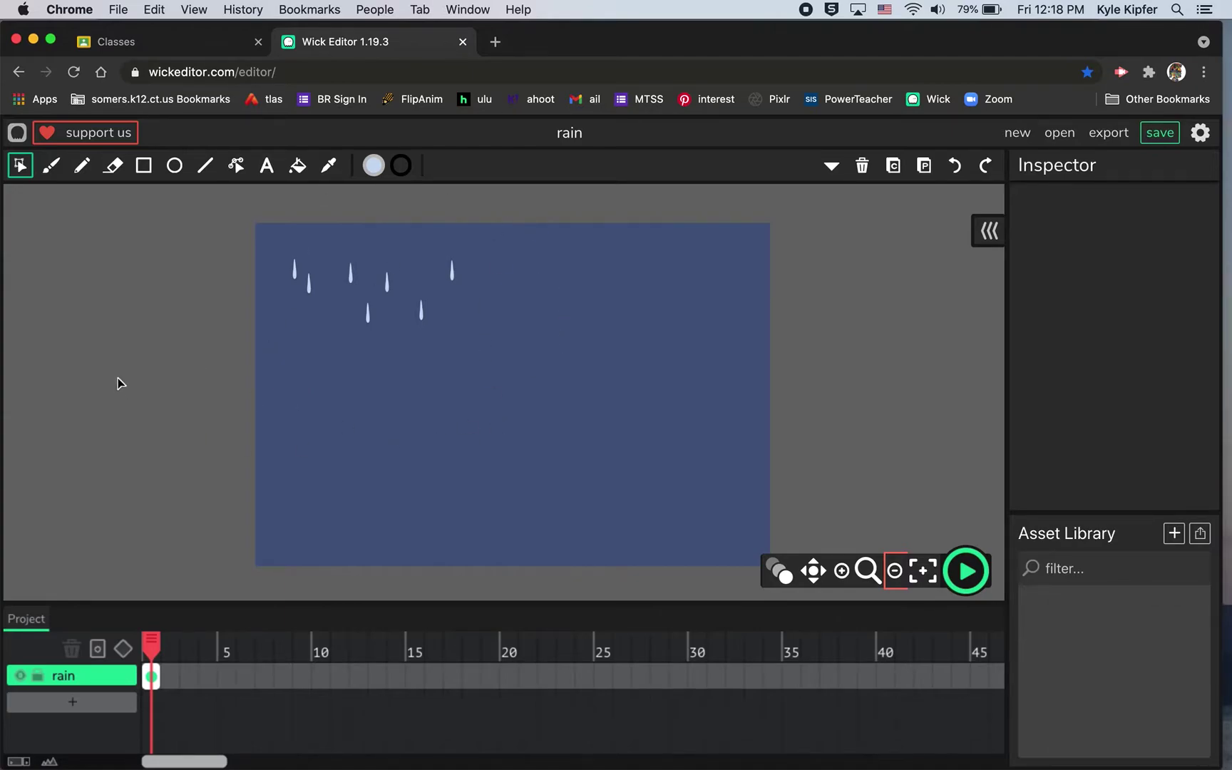
{"action": "left_click", "coordinate": [298, 278]}
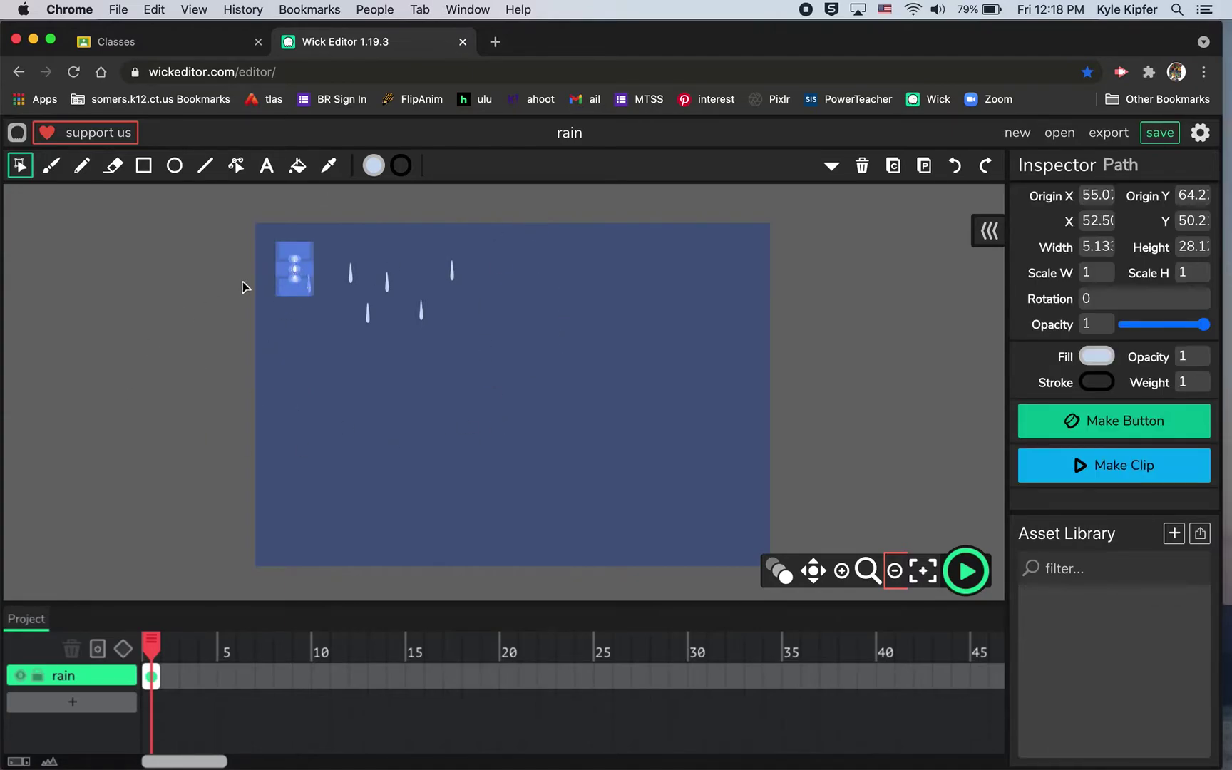
{"action": "left_click", "coordinate": [242, 282]}
{"action": "left_click", "coordinate": [294, 276]}
{"action": "left_click_drag", "start_coordinate": [295, 277], "coordinate": [281, 333]}
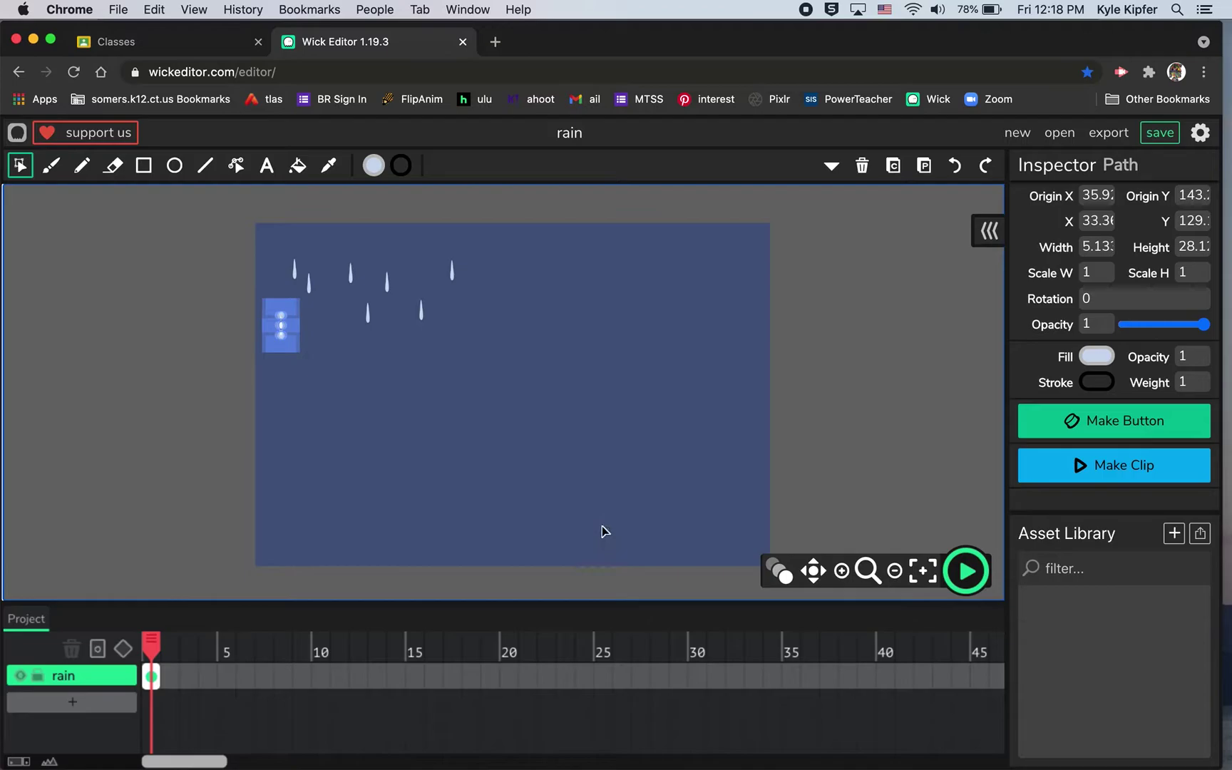
{"action": "left_click", "coordinate": [153, 431]}
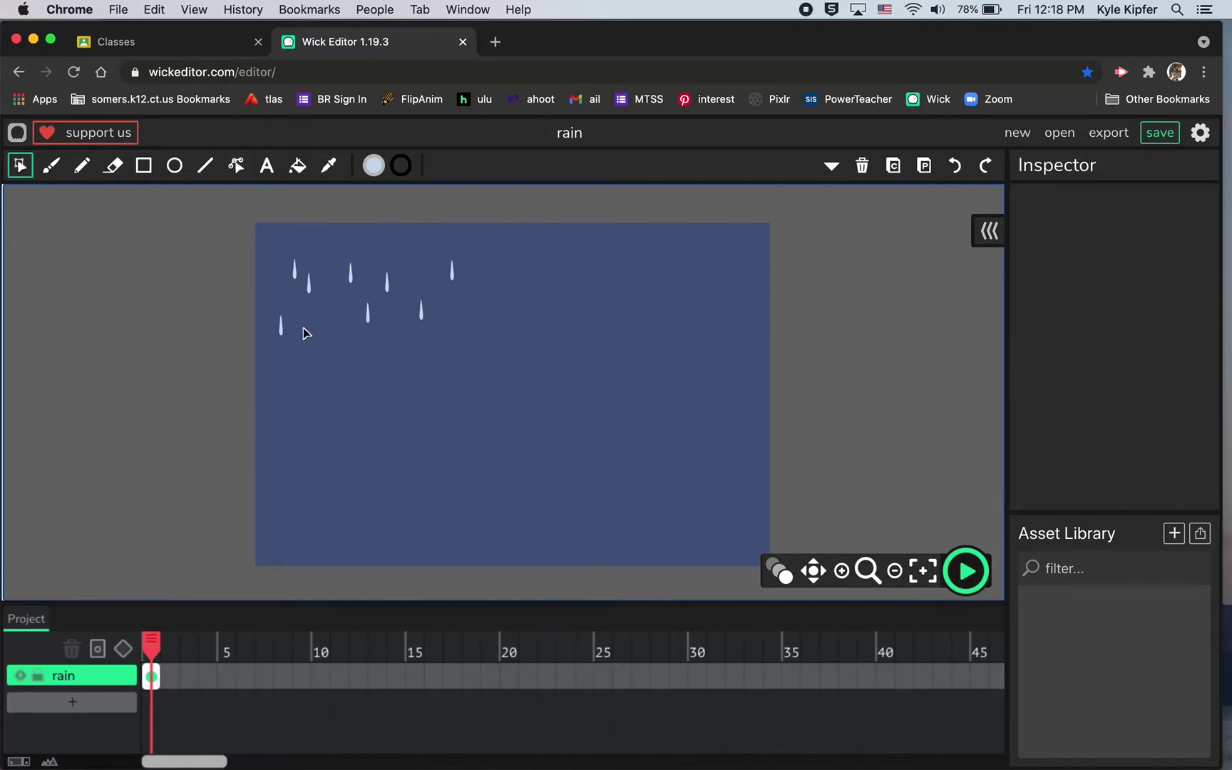
Place another raindrop copy in the lower row, slightly below and to the right of the leftmost drop.
{"action": "left_click", "coordinate": [282, 329]}
{"action": "left_click", "coordinate": [222, 288]}
{"action": "left_click", "coordinate": [297, 275]}
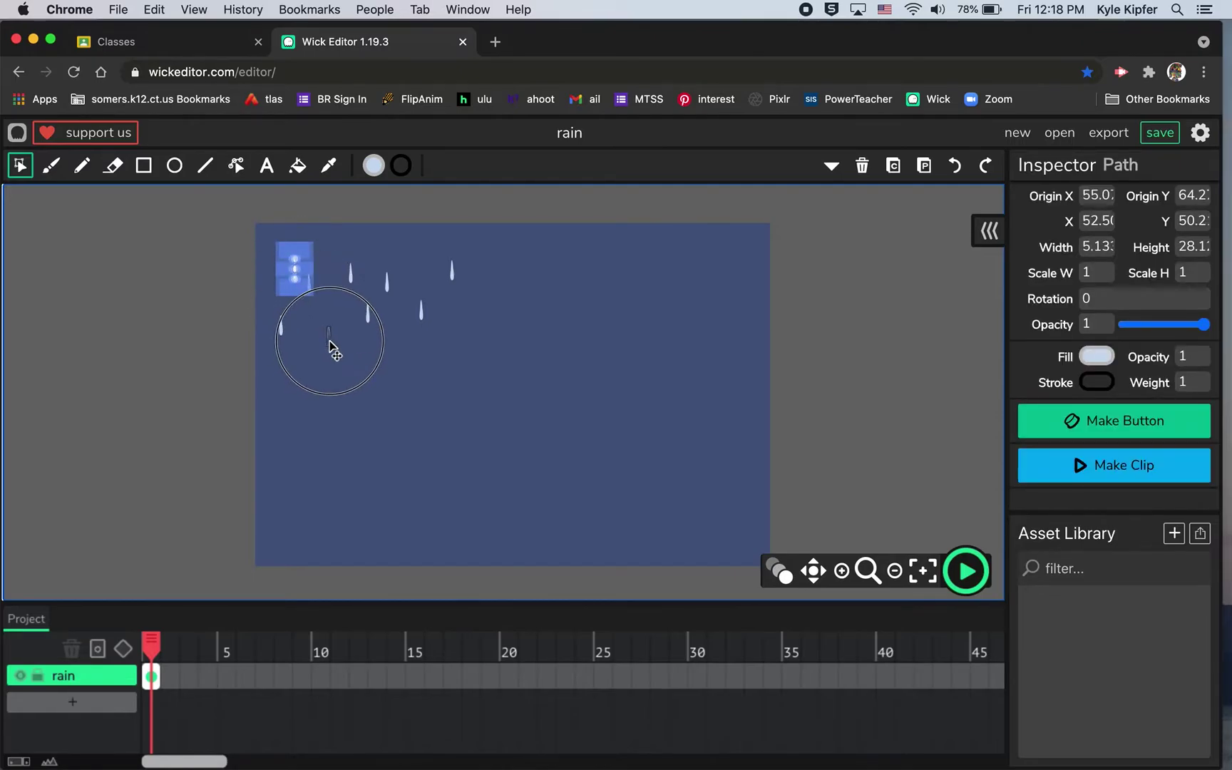
{"action": "left_click_drag", "start_coordinate": [330, 350], "coordinate": [328, 341]}
{"action": "left_click", "coordinate": [221, 330]}
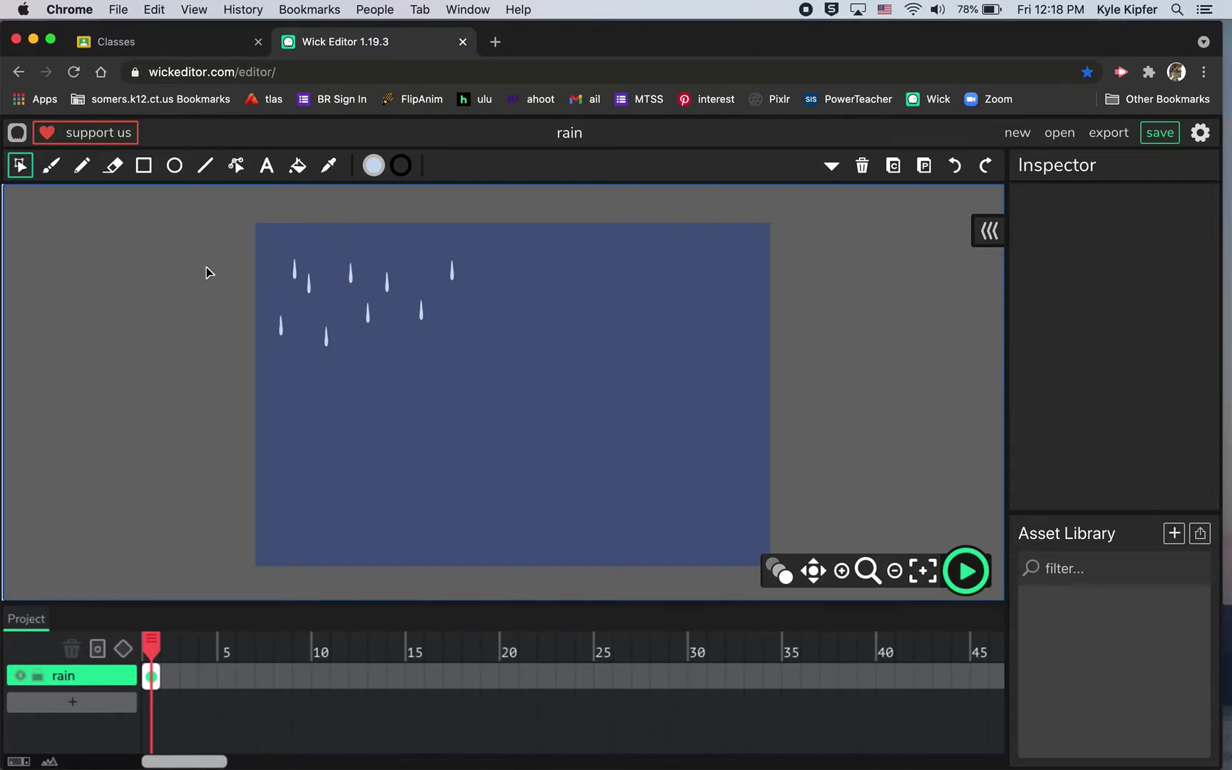
Place a raindrop copy near the stage's top edge, with its origin at about X 331, Y 30.
{"action": "left_click", "coordinate": [299, 286]}
{"action": "left_click", "coordinate": [234, 295]}
{"action": "left_click_drag", "start_coordinate": [299, 280], "coordinate": [497, 257]}
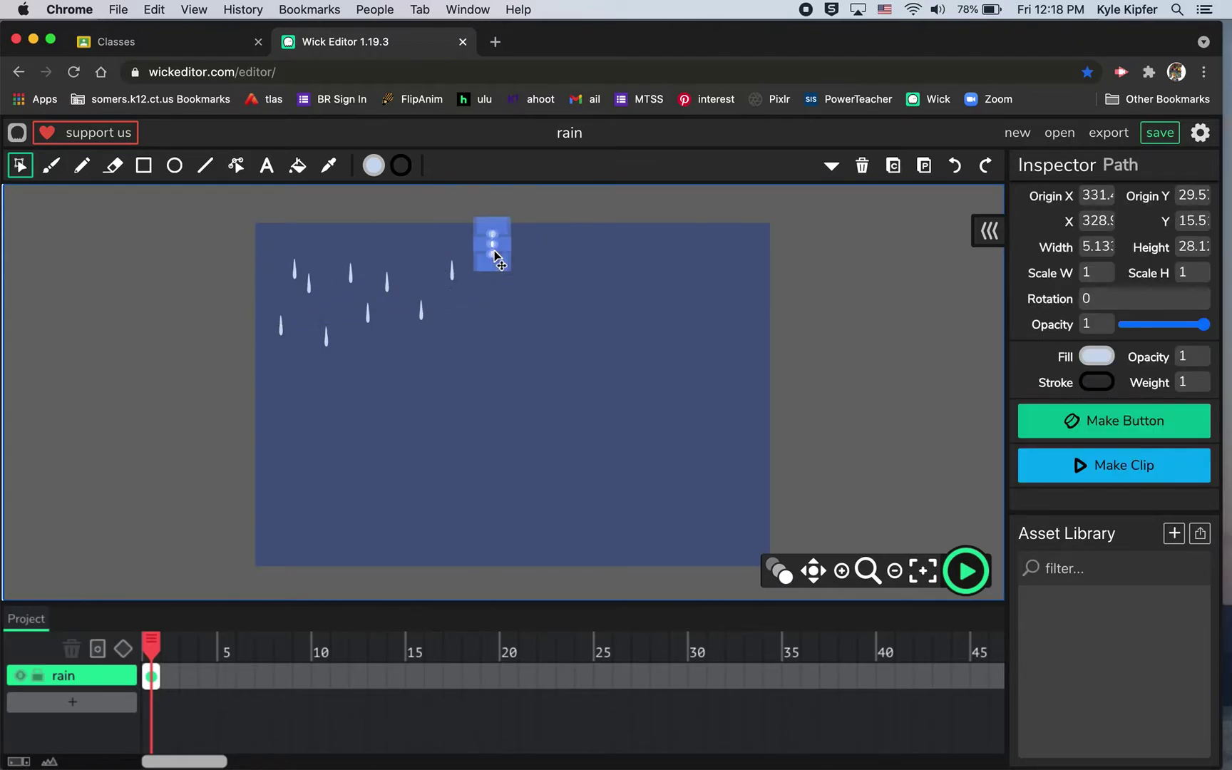
{"action": "key", "text": "ctrl+z"}
{"action": "left_click", "coordinate": [206, 292]}
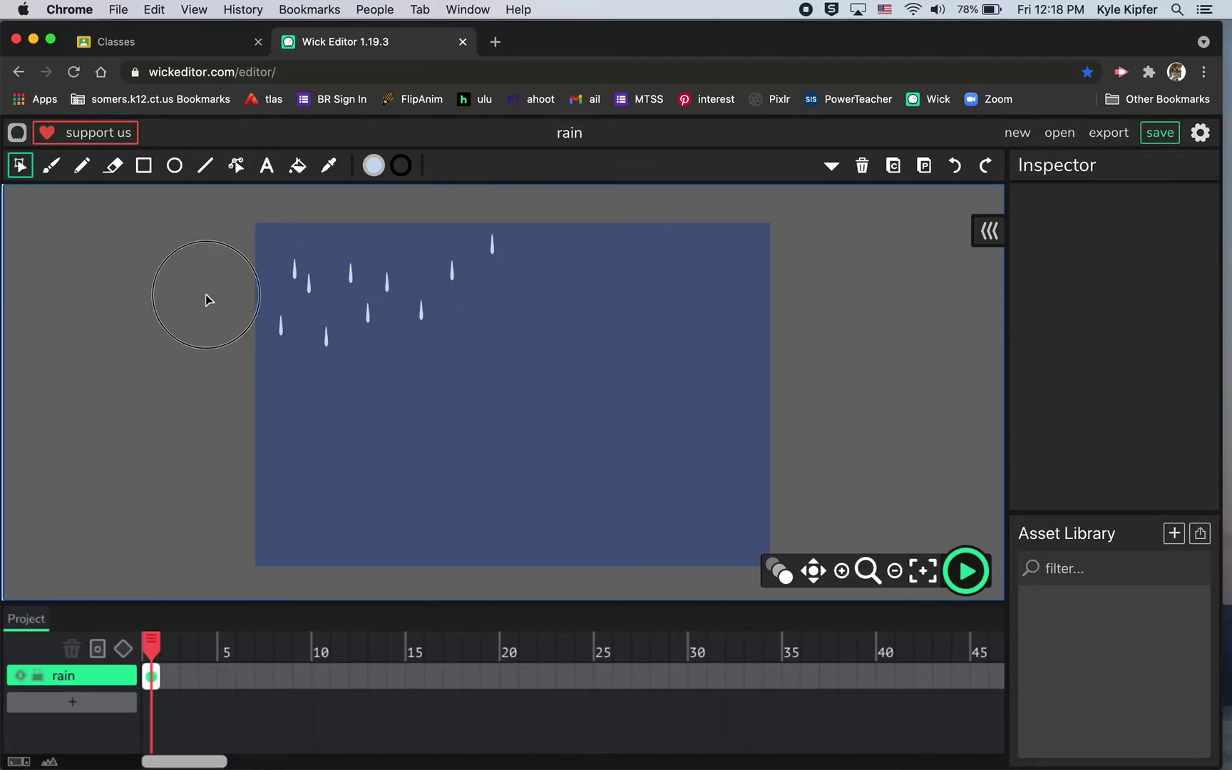
Place two raindrop copies, one with its origin at about X 289, Y 158 and one at about X 331, Y 110.
{"action": "left_click_drag", "start_coordinate": [294, 272], "coordinate": [463, 345]}
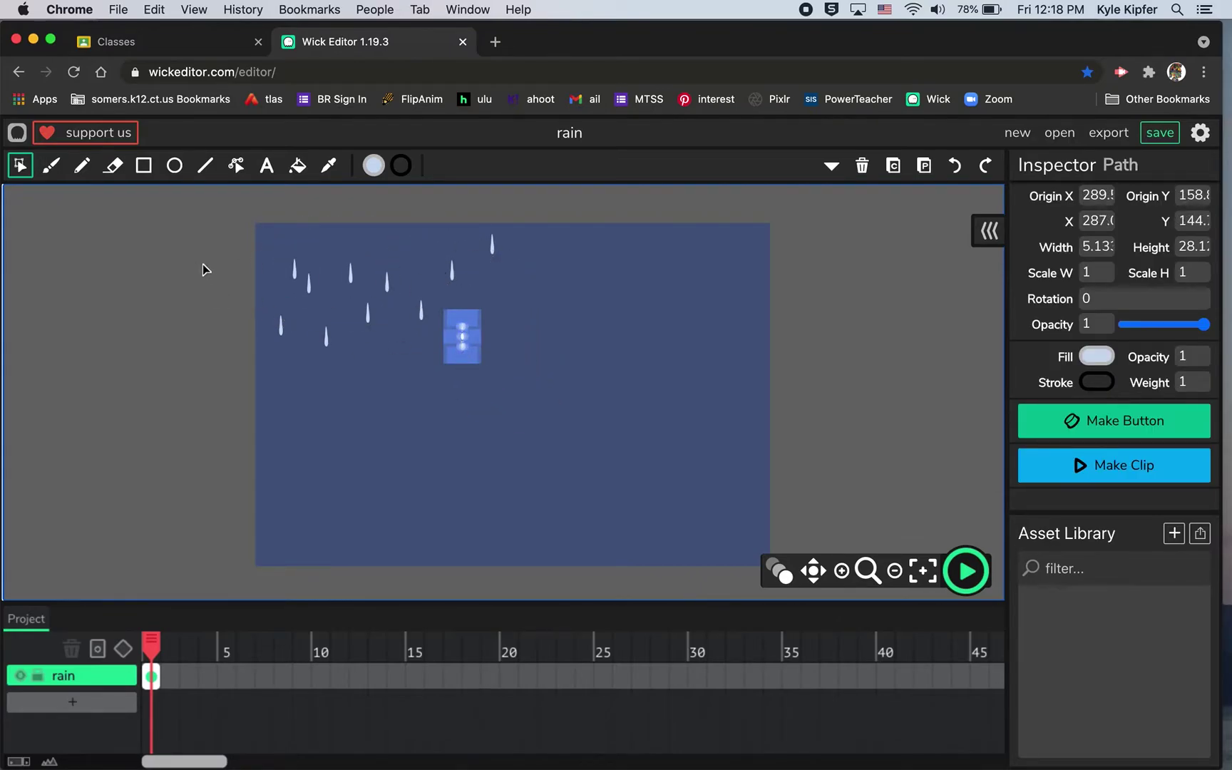
{"action": "left_click", "coordinate": [200, 284]}
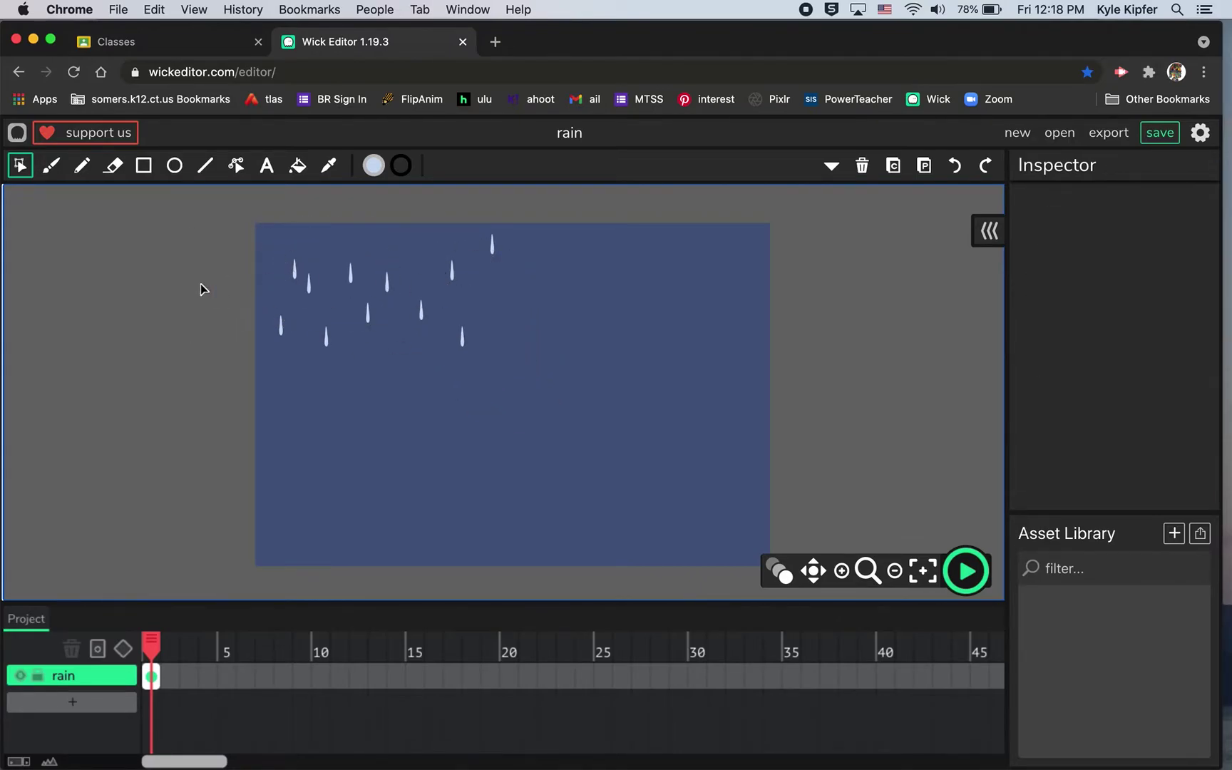
{"action": "key", "text": "ctrl+v"}
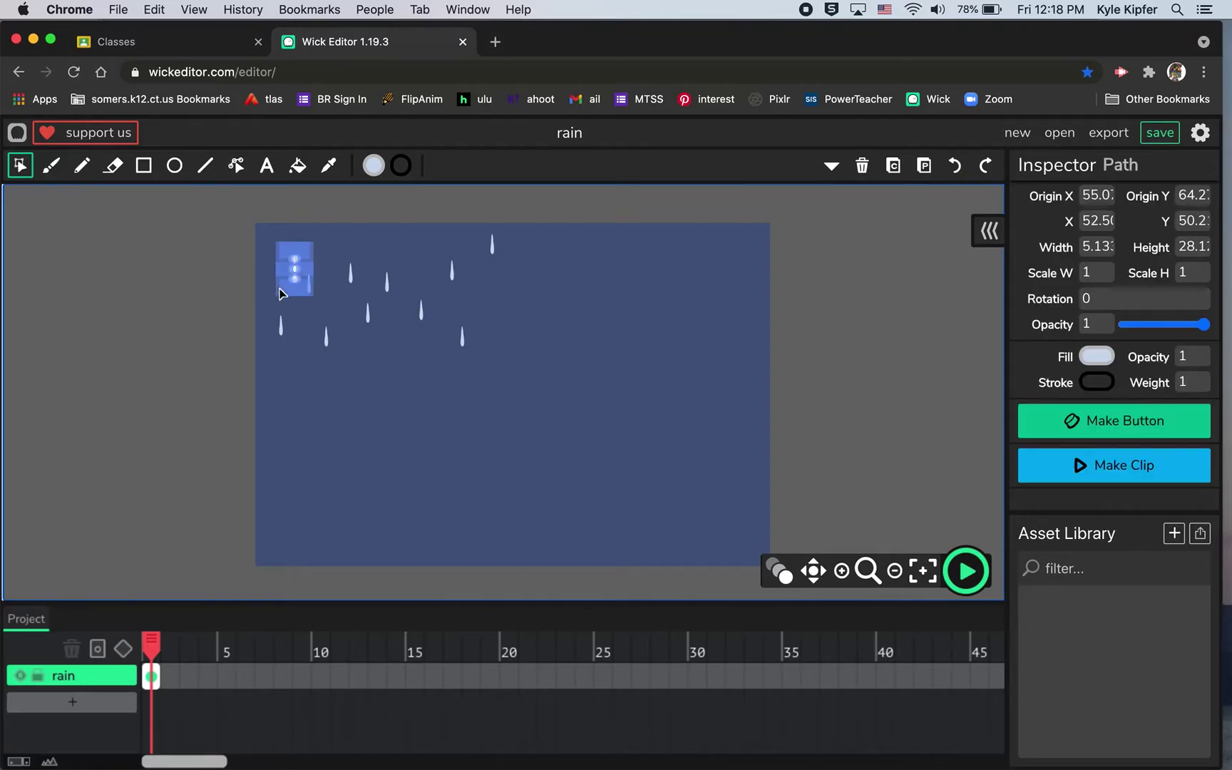
{"action": "left_click", "coordinate": [214, 318]}
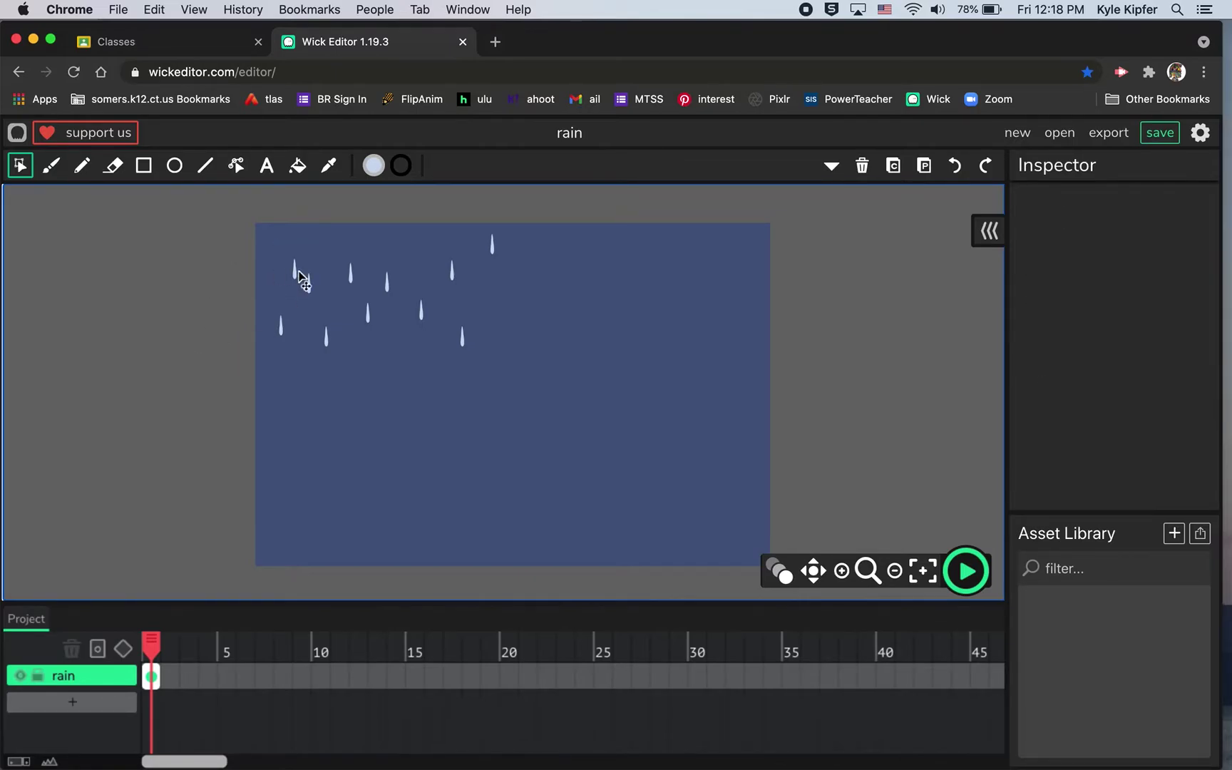
{"action": "left_click_drag", "start_coordinate": [298, 284], "coordinate": [497, 323]}
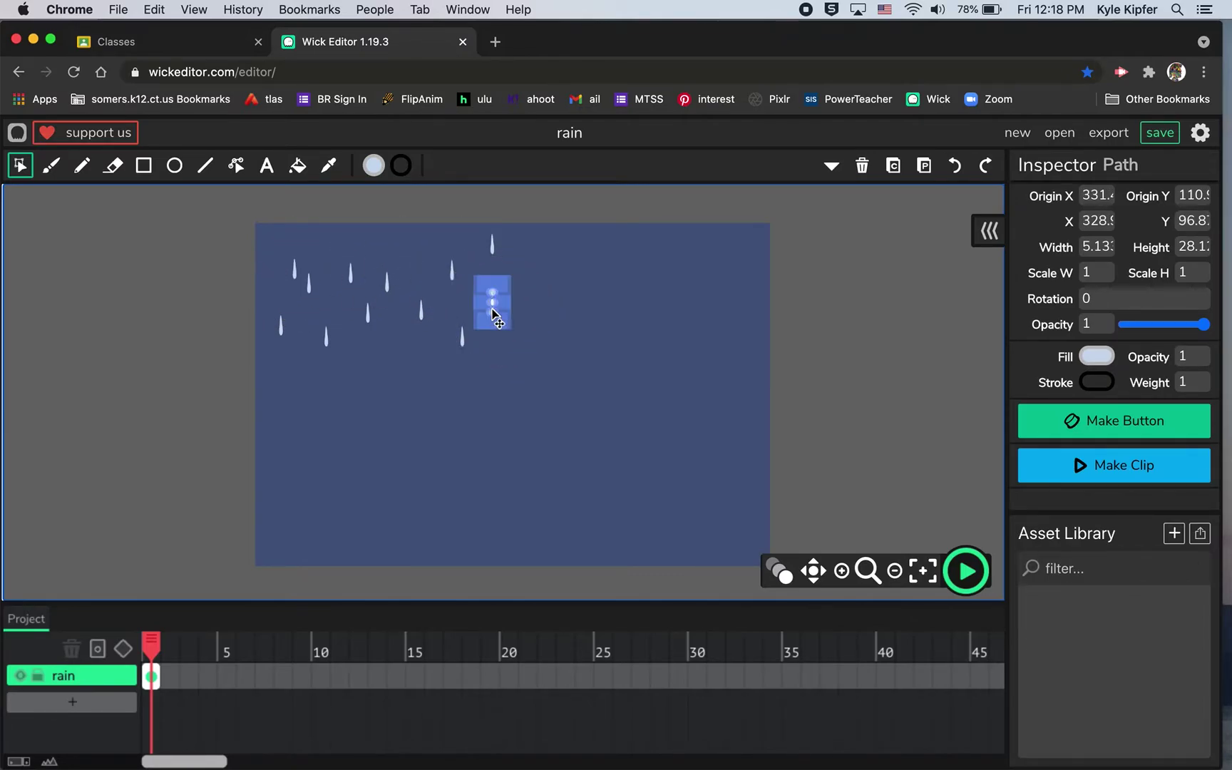
{"action": "left_click", "coordinate": [115, 391]}
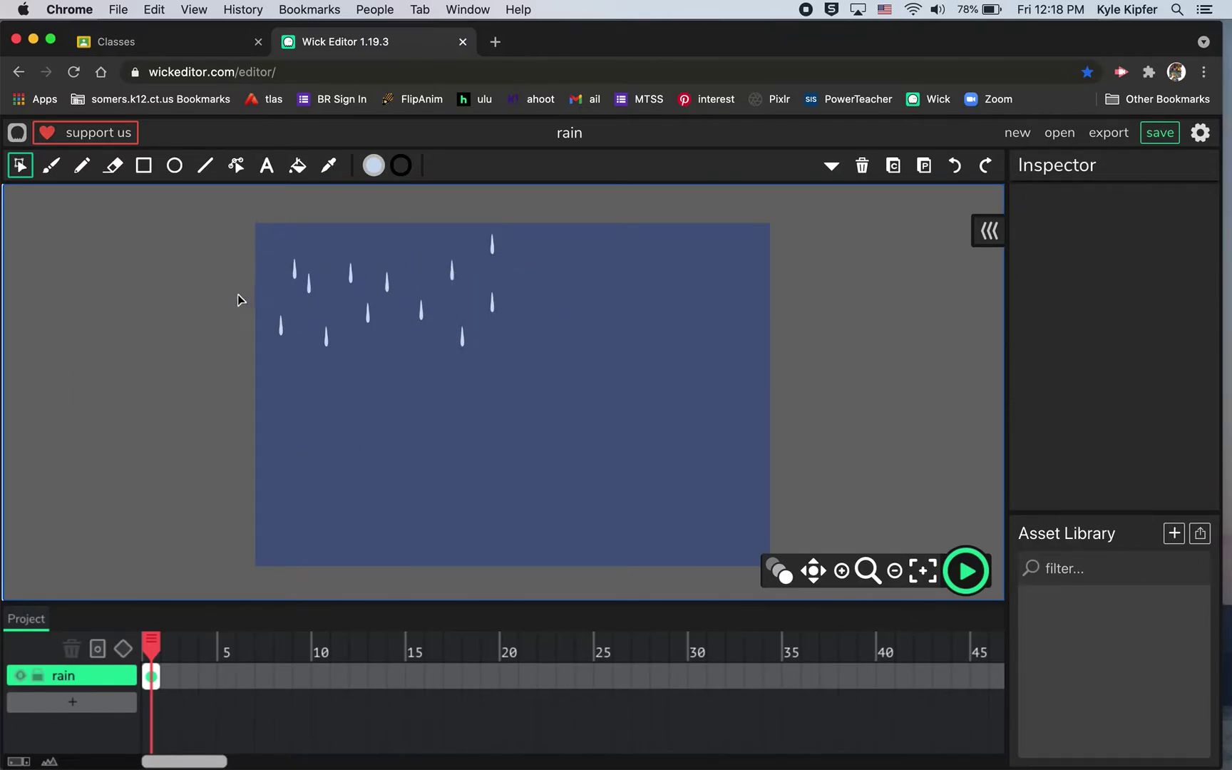
Add two more raindrop copies, one near the stage's top edge between the existing drops and one centrally below the lower row.
{"action": "left_click", "coordinate": [295, 269]}
{"action": "left_click", "coordinate": [246, 308]}
{"action": "left_click_drag", "start_coordinate": [296, 278], "coordinate": [409, 248]}
{"action": "left_click", "coordinate": [129, 387]}
{"action": "key", "text": "ctrl+v"}
{"action": "left_click", "coordinate": [221, 287]}
{"action": "left_click_drag", "start_coordinate": [299, 284], "coordinate": [392, 370]}
{"action": "left_click", "coordinate": [202, 335]}
Place a raindrop copy overlapping the stage's upper-left corner, with its origin at about X 12, Y 7.
{"action": "key", "text": "ctrl+v"}
{"action": "left_click", "coordinate": [199, 303]}
{"action": "left_click_drag", "start_coordinate": [299, 282], "coordinate": [265, 239]}
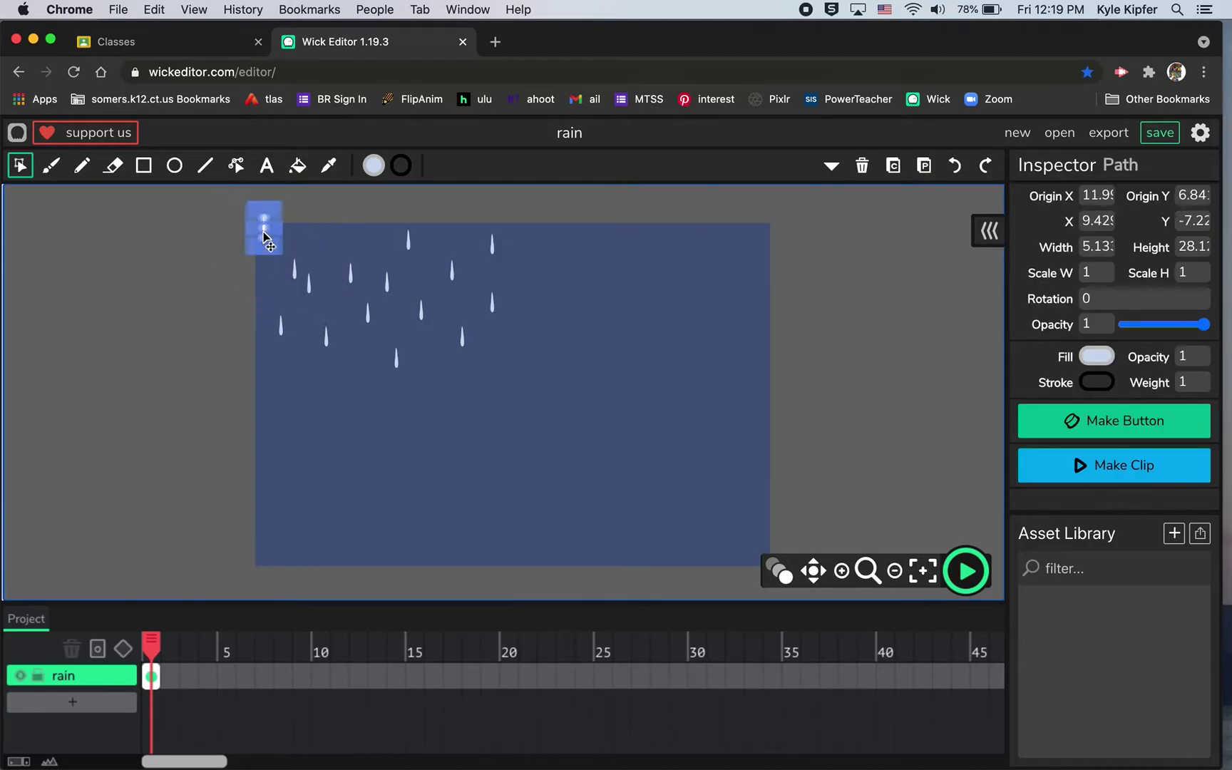
{"action": "left_click", "coordinate": [165, 383]}
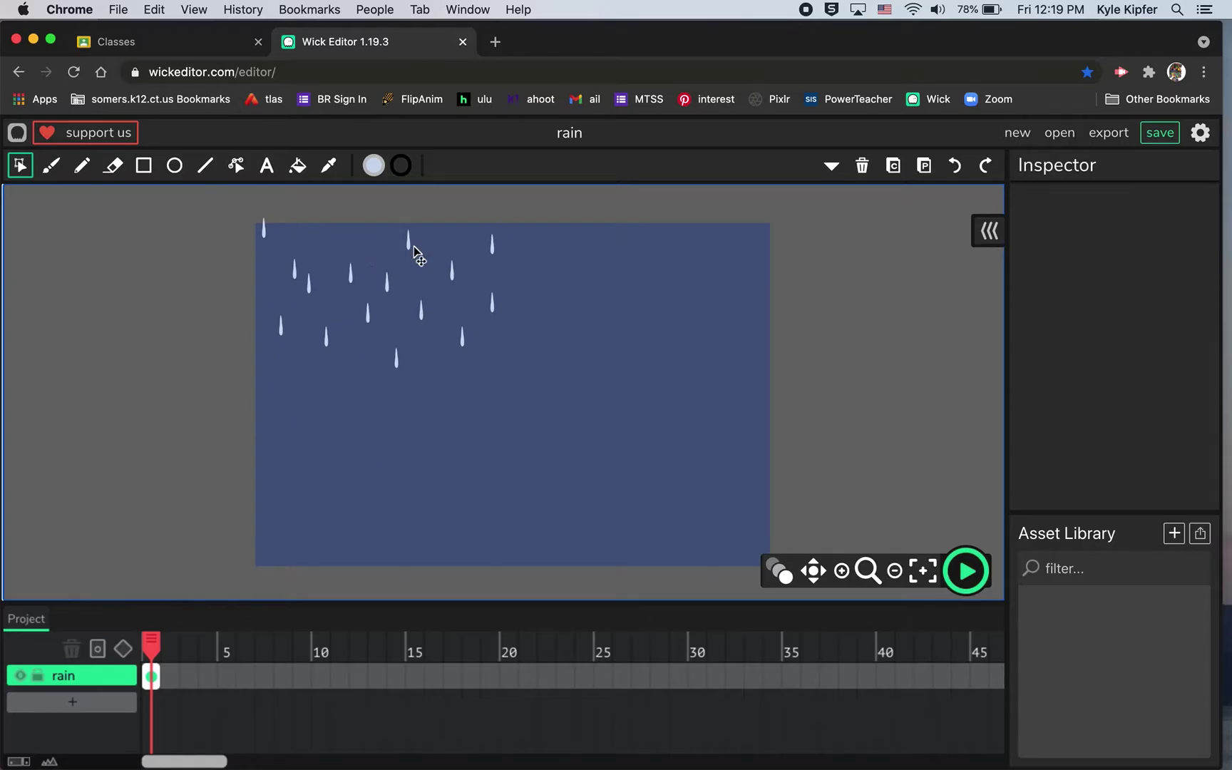
Duplicate all the raindrops and place the copied group below the originals, with its origin at about X 202, Y 322.
{"action": "left_click_drag", "start_coordinate": [219, 201], "coordinate": [525, 399]}
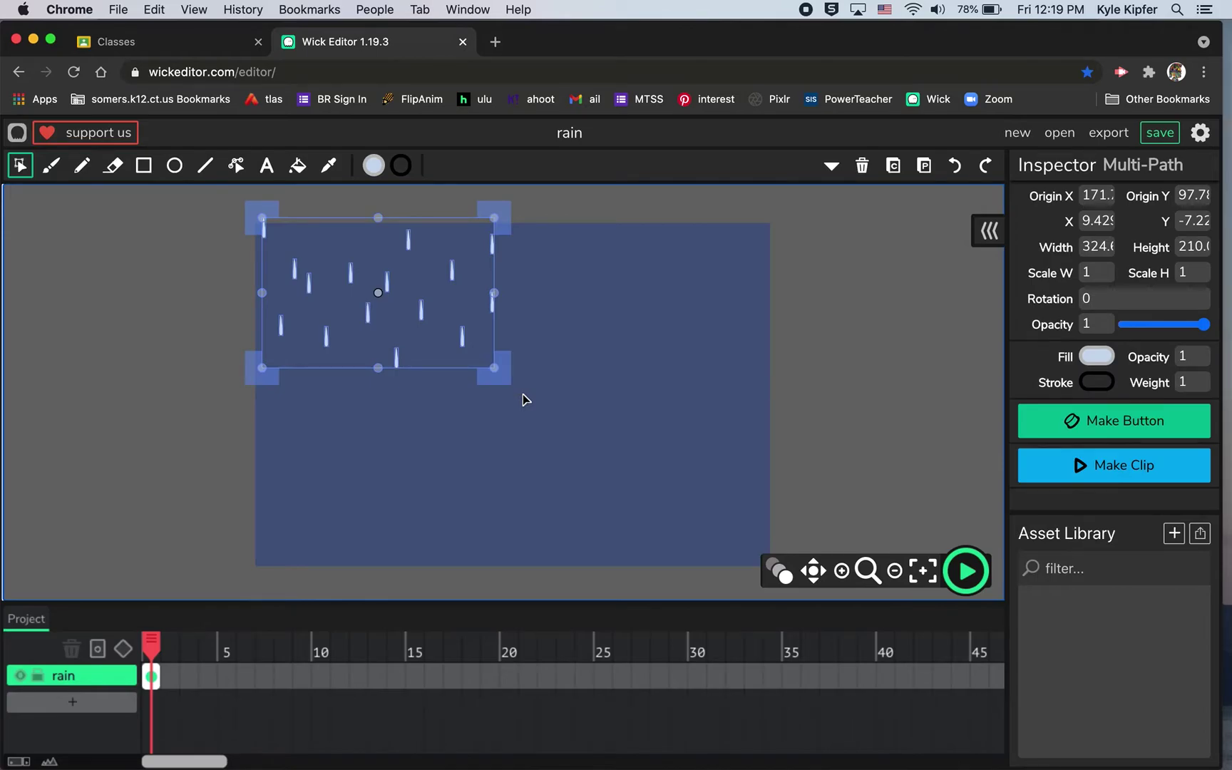
{"action": "key", "text": "super+d"}
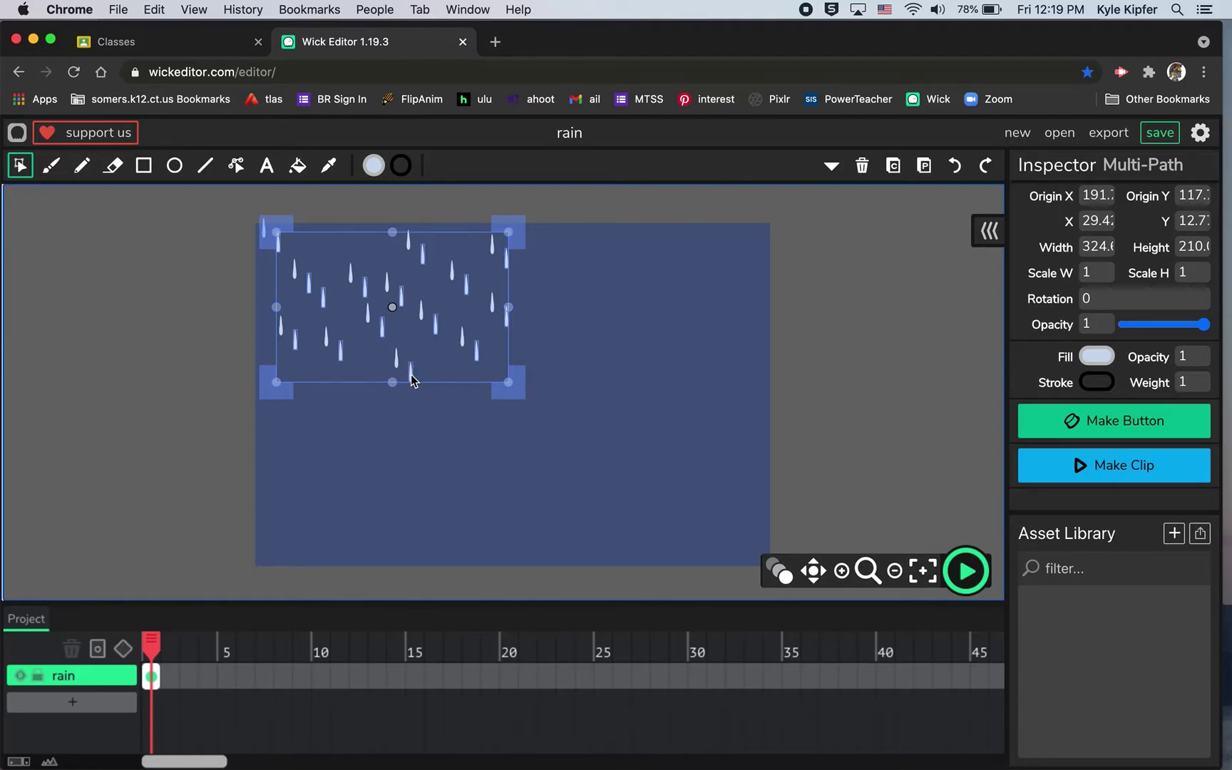
{"action": "left_click_drag", "start_coordinate": [412, 380], "coordinate": [419, 527]}
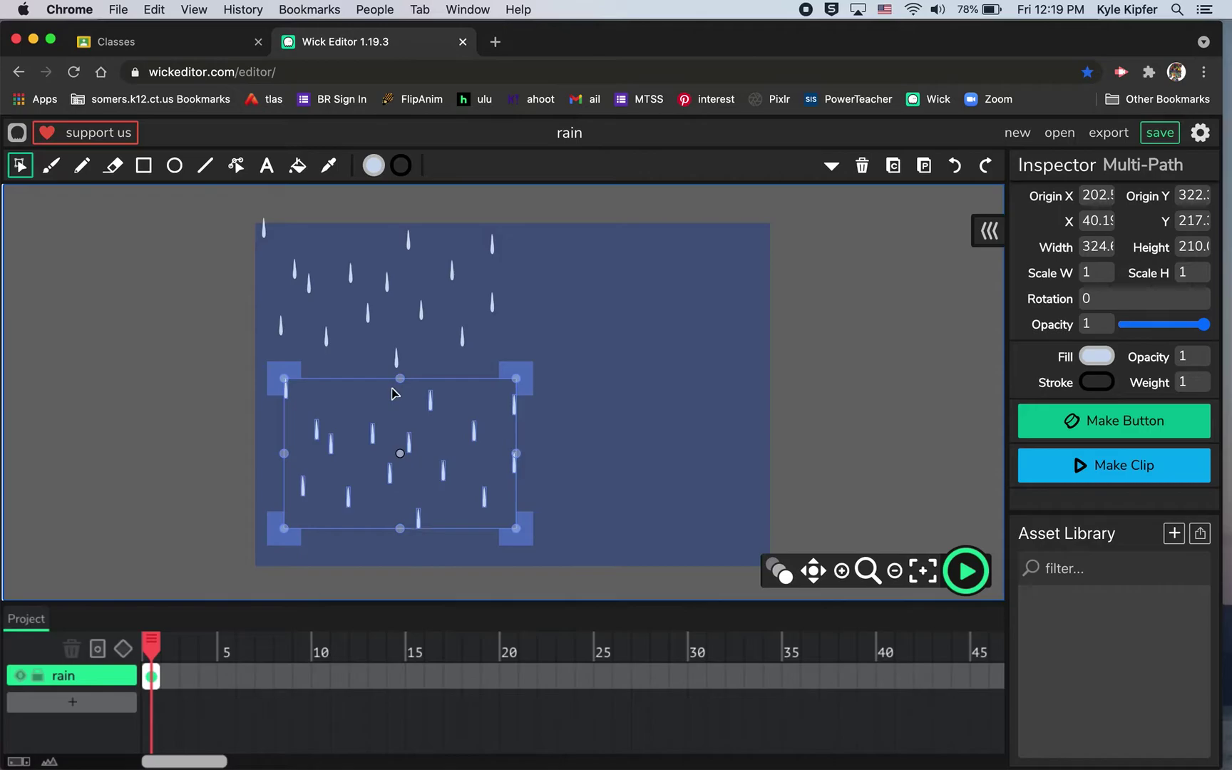
{"action": "left_click", "coordinate": [787, 334]}
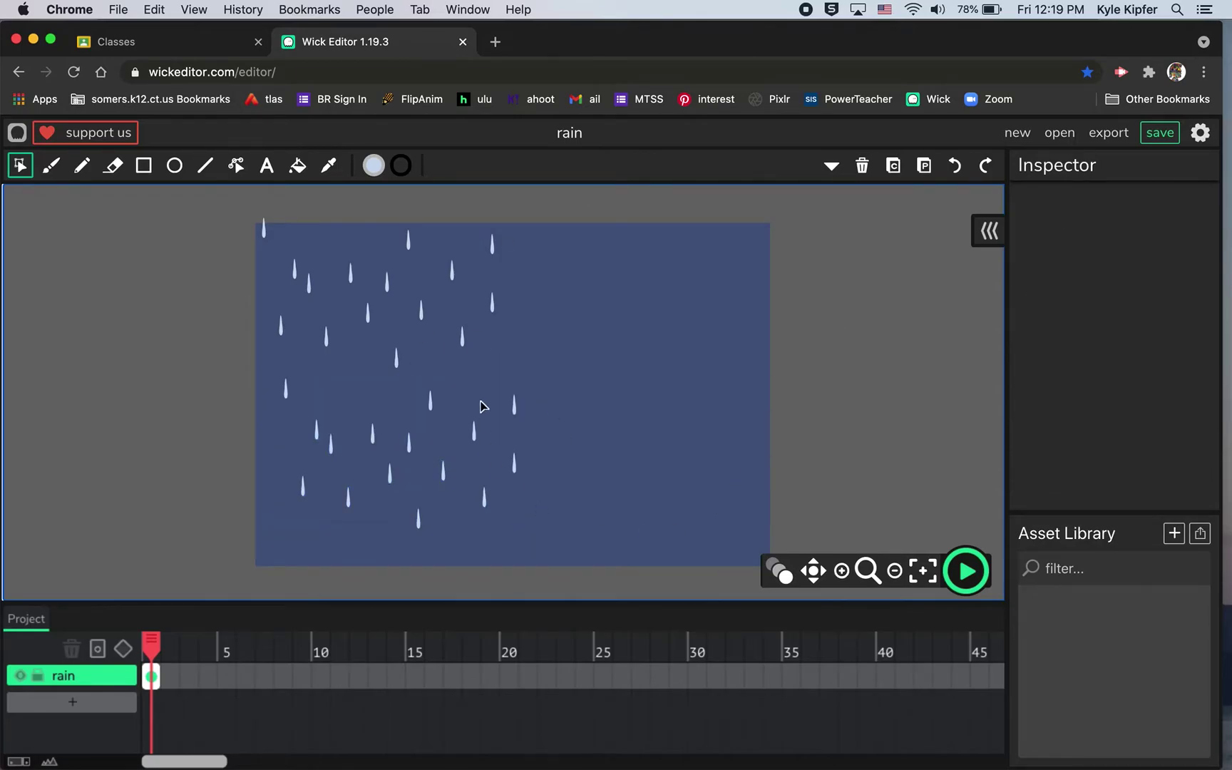
Paste the raindrop group twice, filling the stage's upper-right area at about origin X 531, Y 125, and its lower-right area.
{"action": "key", "text": "super+z"}
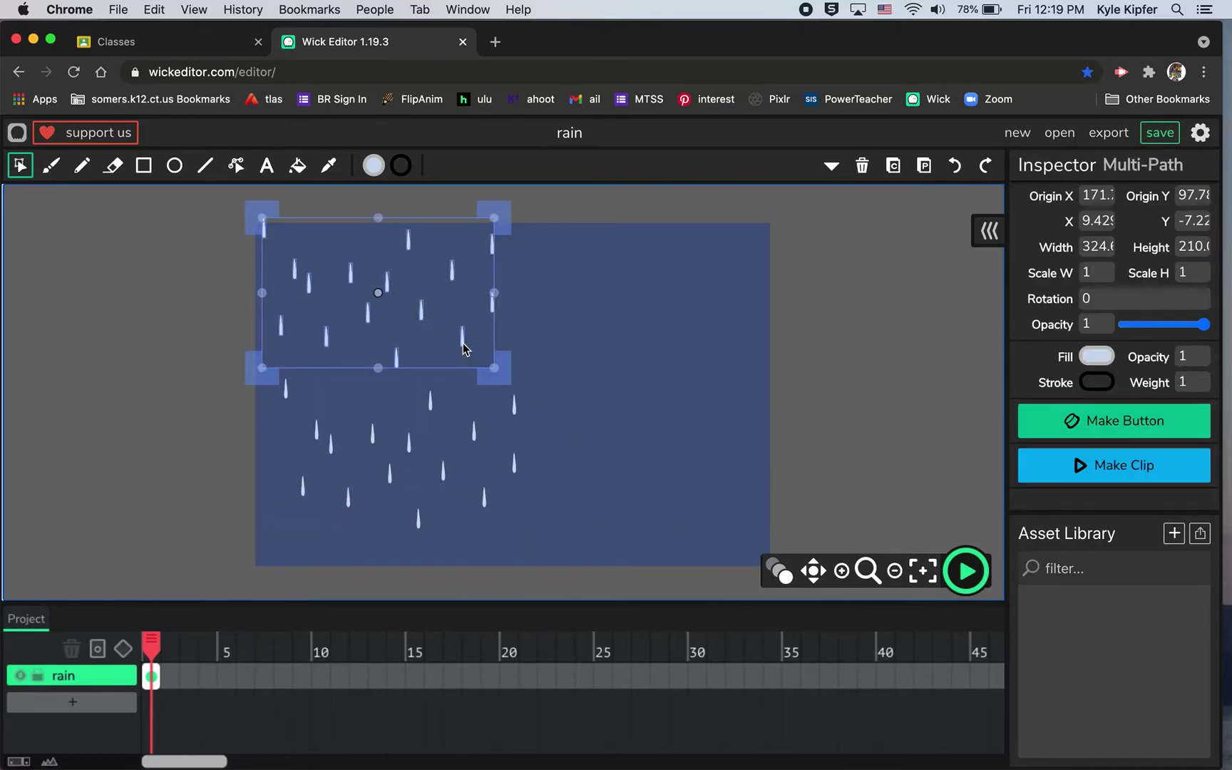
{"action": "left_click_drag", "start_coordinate": [463, 345], "coordinate": [721, 363]}
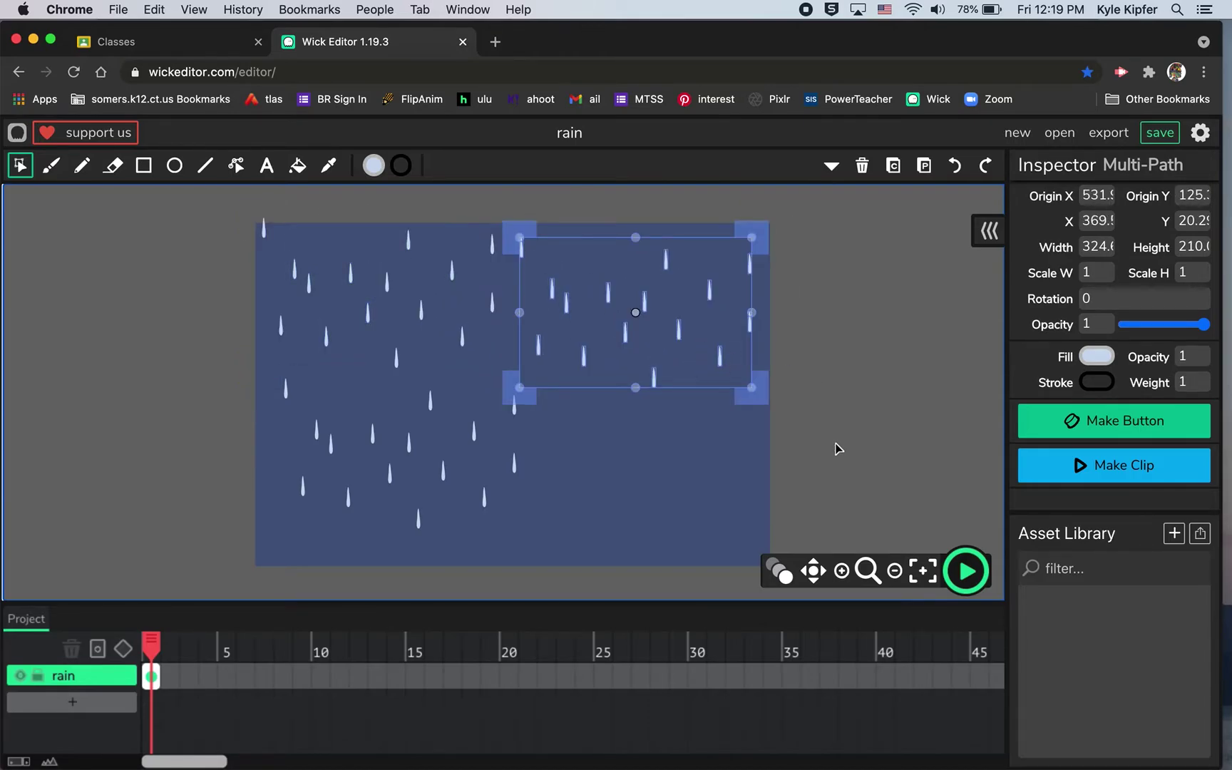
{"action": "key", "text": "super+v"}
{"action": "left_click_drag", "start_coordinate": [397, 367], "coordinate": [663, 557]}
{"action": "left_click", "coordinate": [815, 361]}
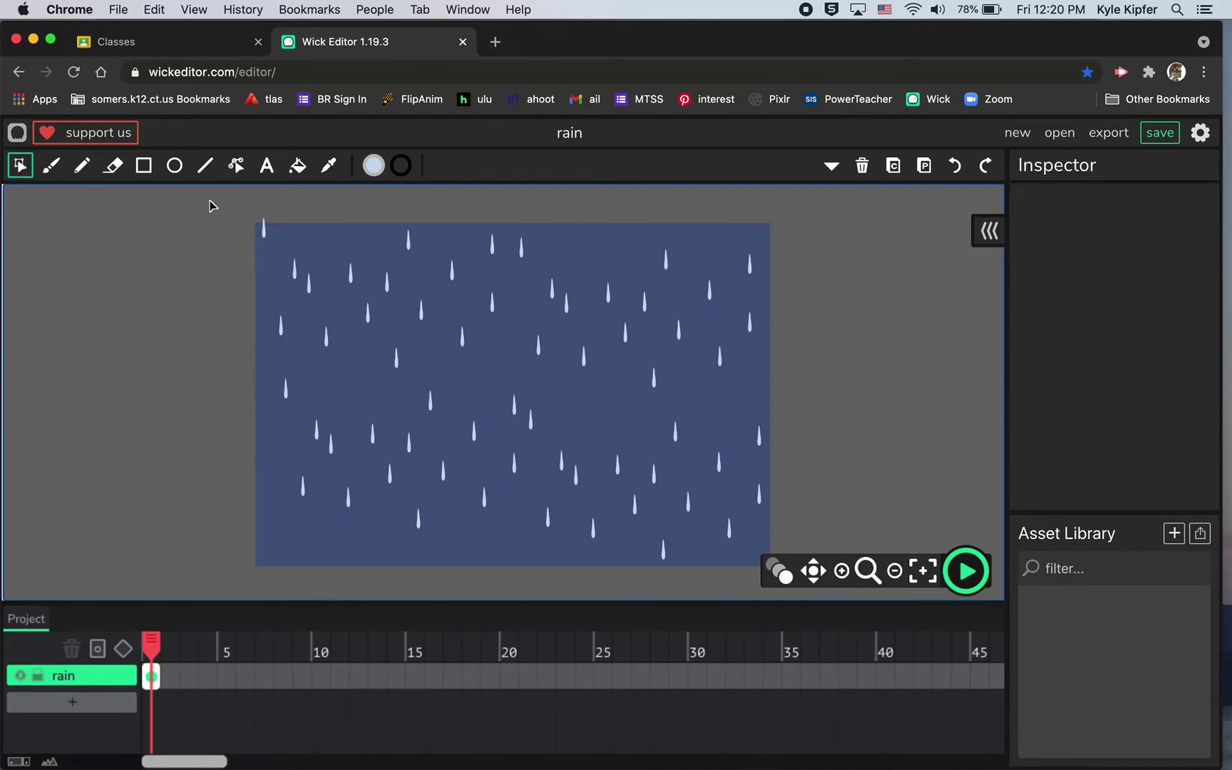
Convert all the raindrops on the stage into one clip and extend the rain layer's frame to a length of 29.
{"action": "left_click_drag", "start_coordinate": [209, 200], "coordinate": [865, 565]}
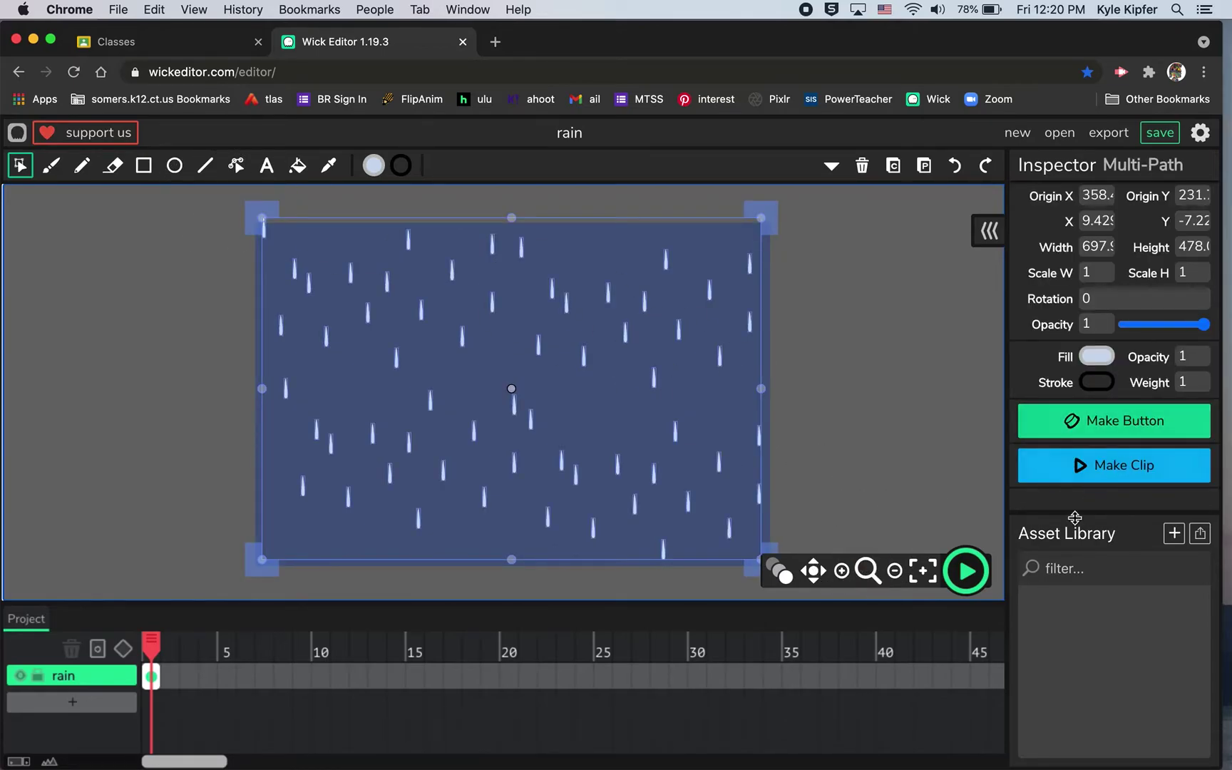
{"action": "left_click", "coordinate": [1119, 477]}
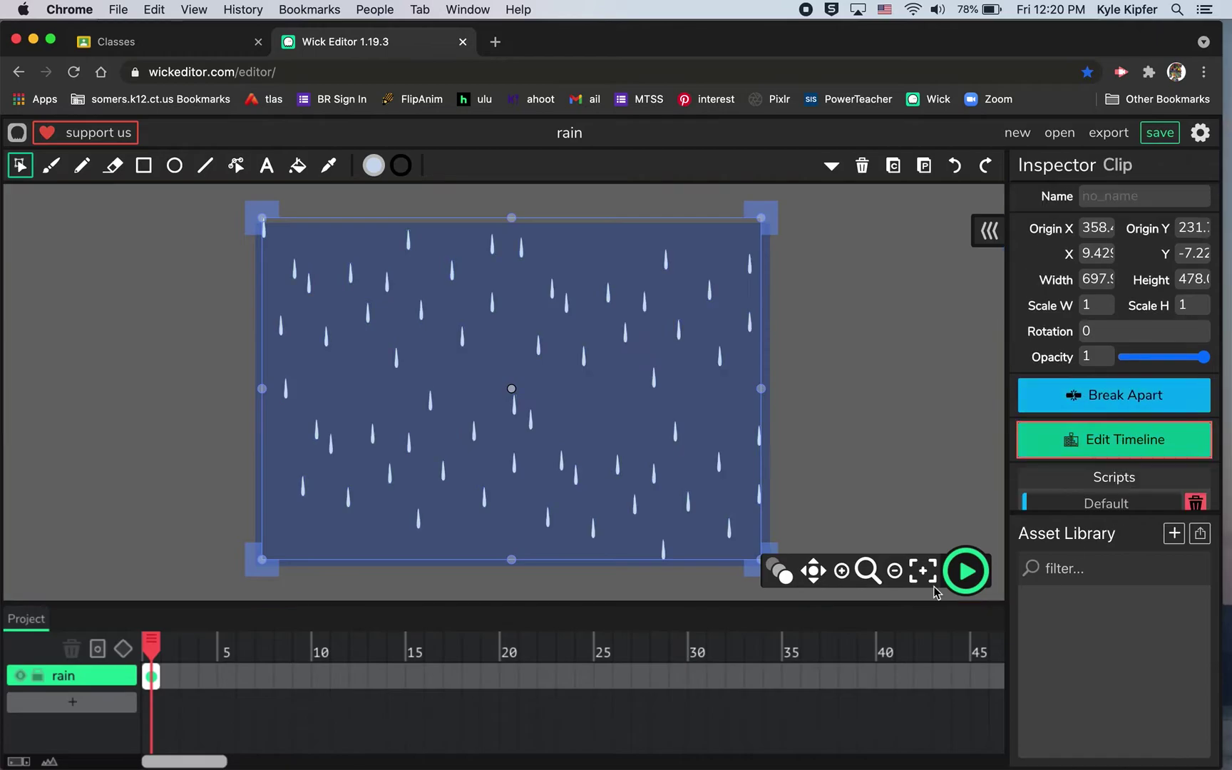
{"action": "left_click", "coordinate": [184, 423]}
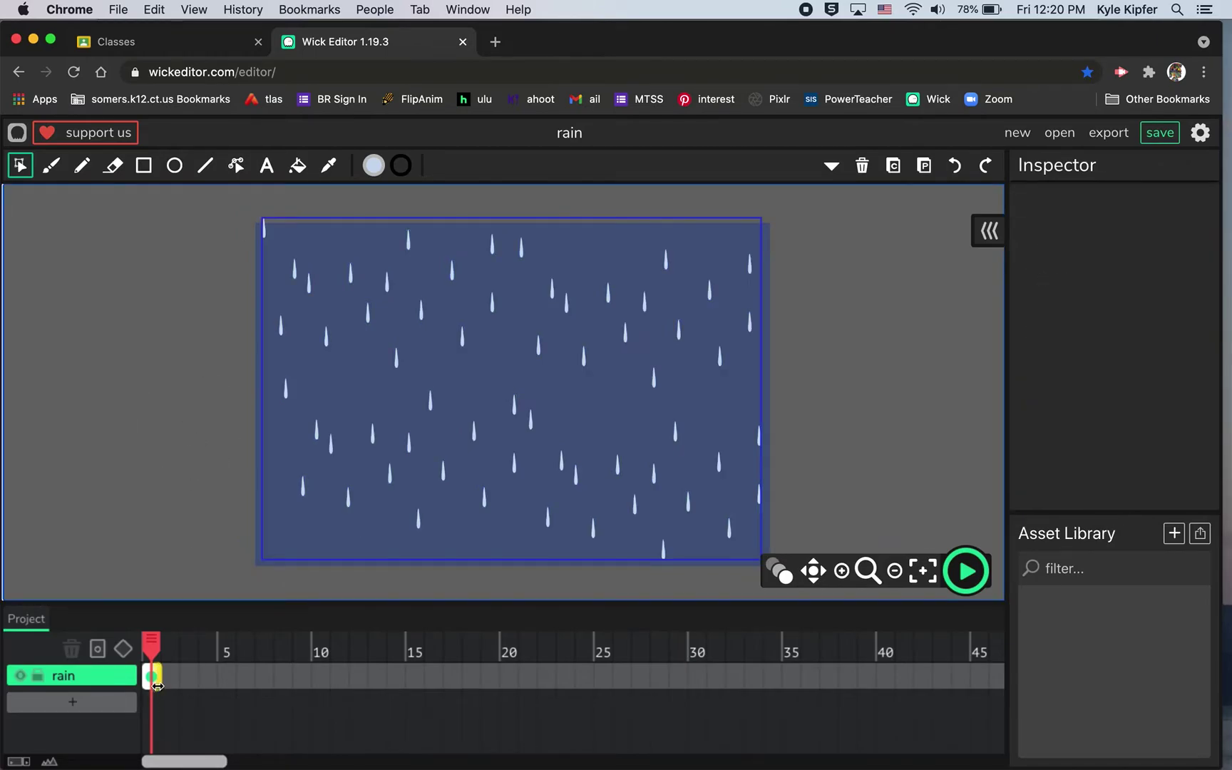
{"action": "left_click_drag", "start_coordinate": [160, 683], "coordinate": [696, 681]}
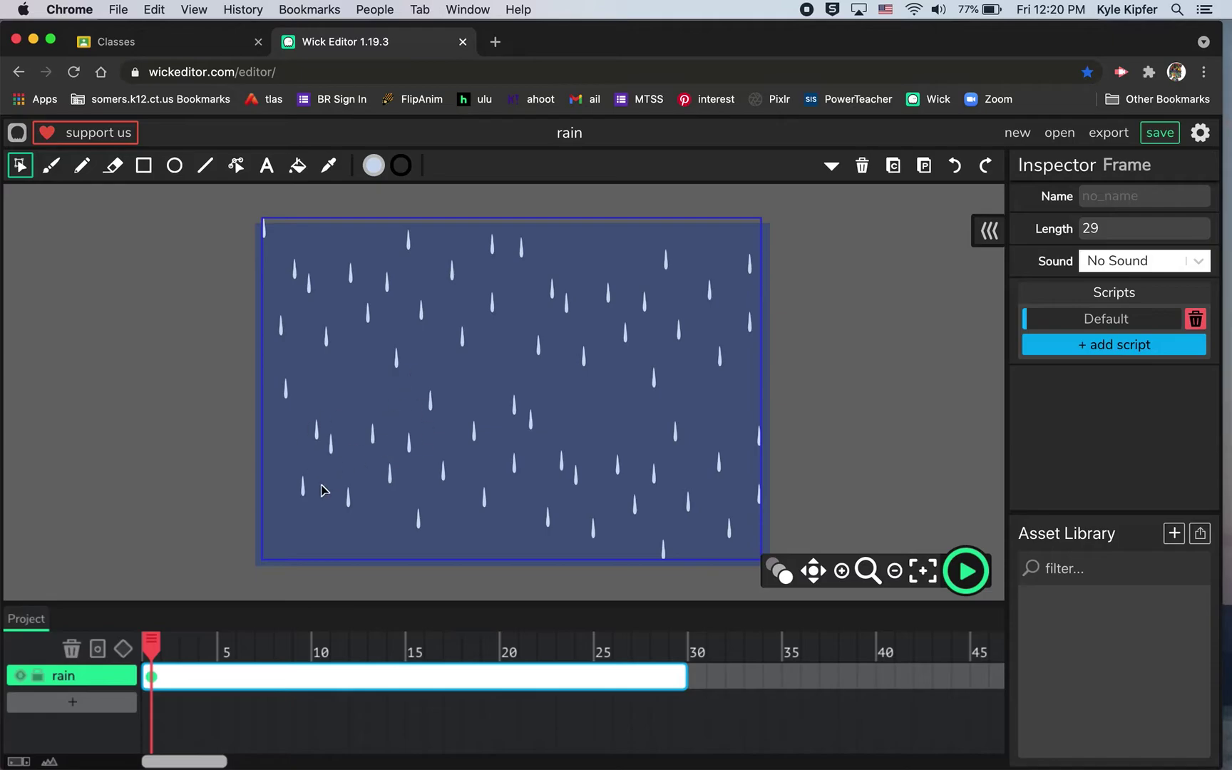
Open the raindrop clip's own timeline for editing and extend its frame to a length of 5.
{"action": "double_click", "coordinate": [303, 497]}
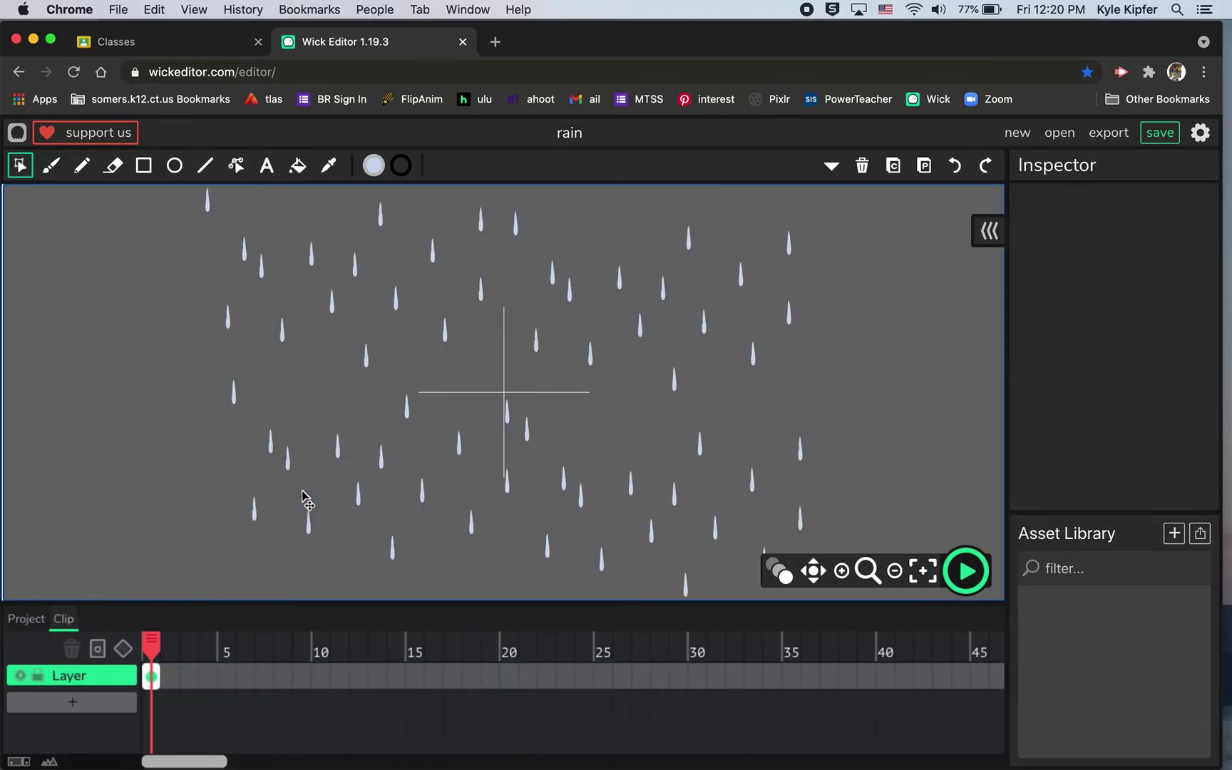
{"action": "left_click", "coordinate": [894, 571]}
{"action": "left_click", "coordinate": [894, 571]}
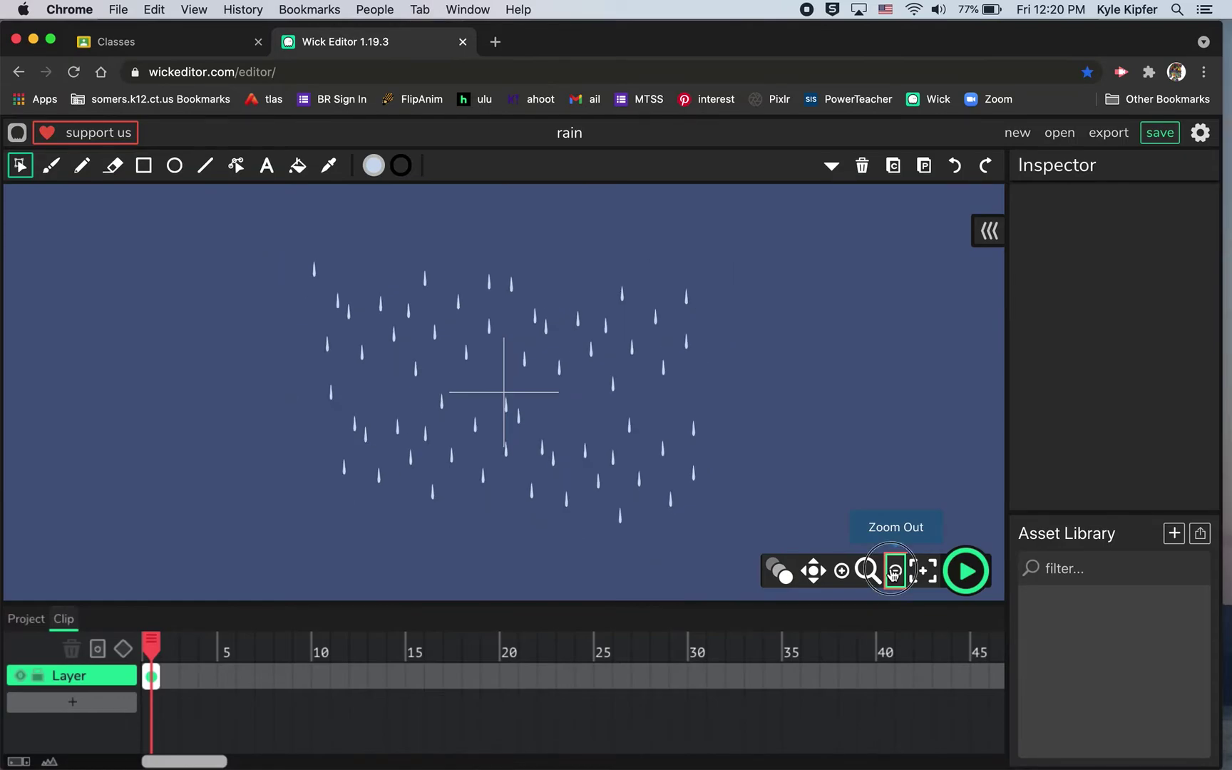
{"action": "left_click", "coordinate": [894, 571]}
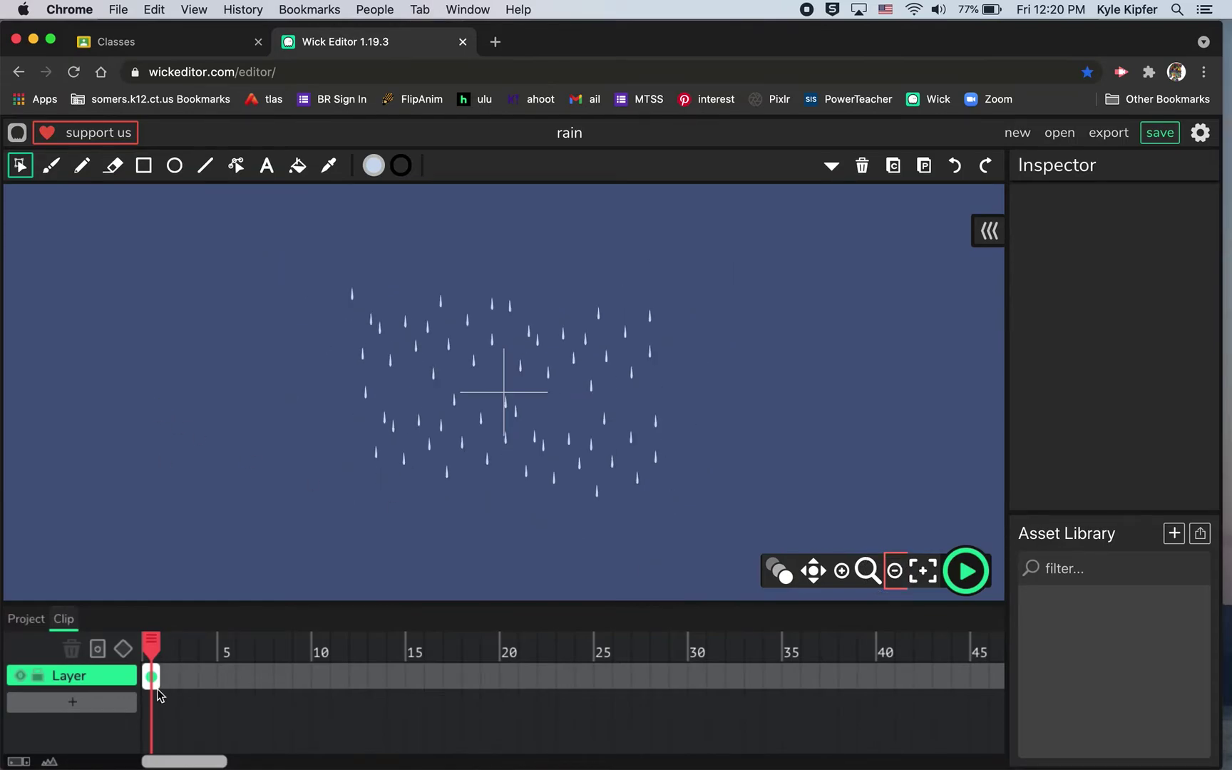
{"action": "left_click_drag", "start_coordinate": [158, 676], "coordinate": [237, 677]}
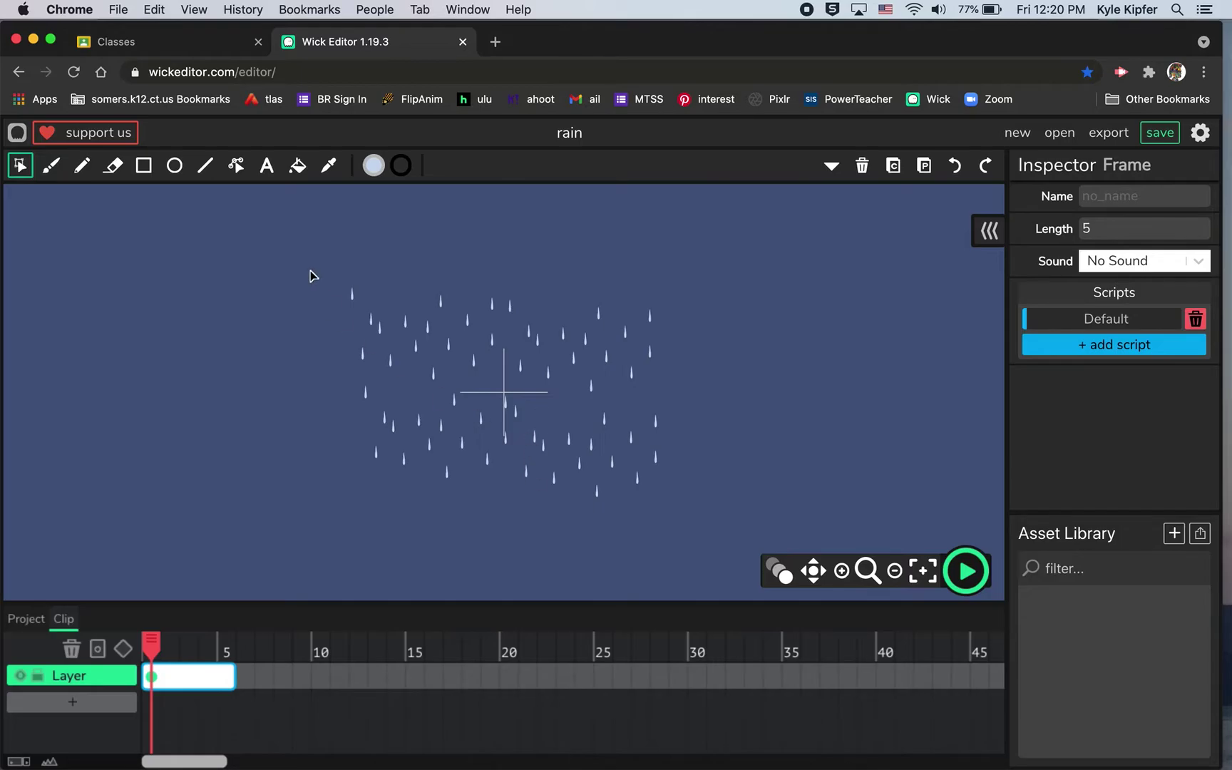
Duplicate all the raindrops inside the clip and place the copy directly above them, with its origin at about X 18, Y -464.
{"action": "left_click_drag", "start_coordinate": [310, 271], "coordinate": [711, 529]}
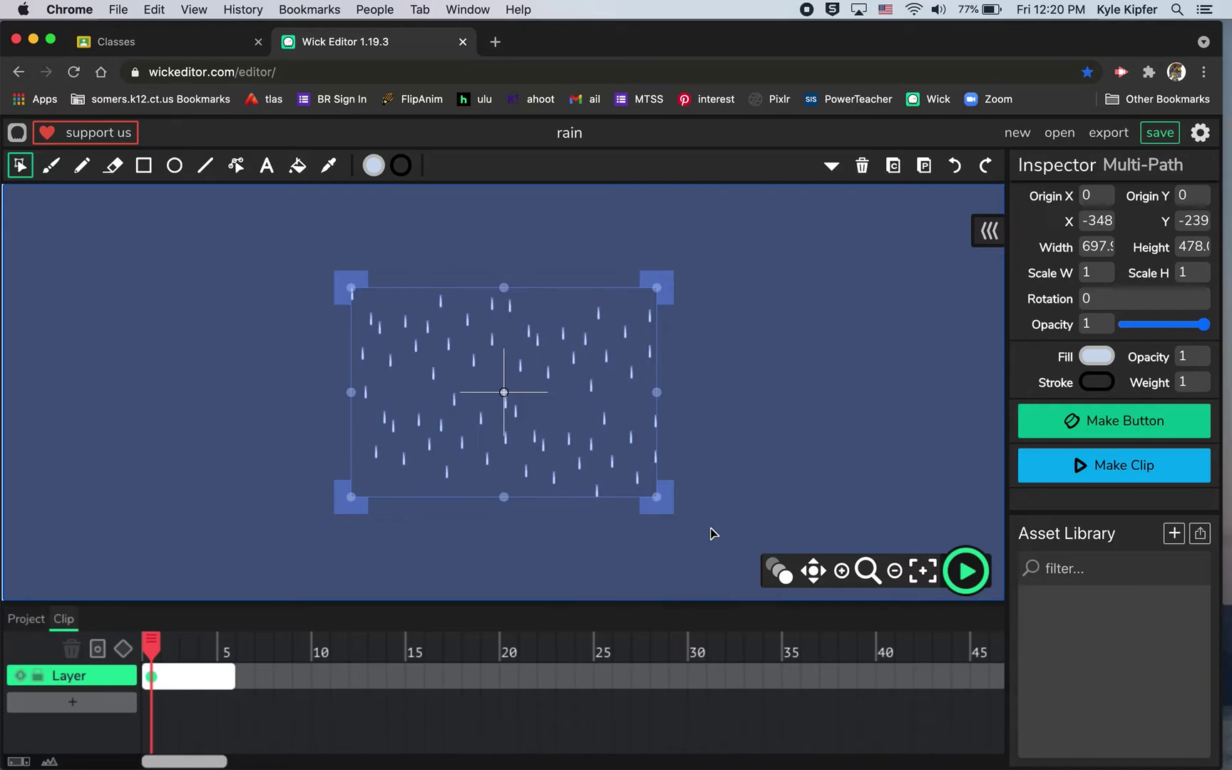
{"action": "key", "text": "super+d"}
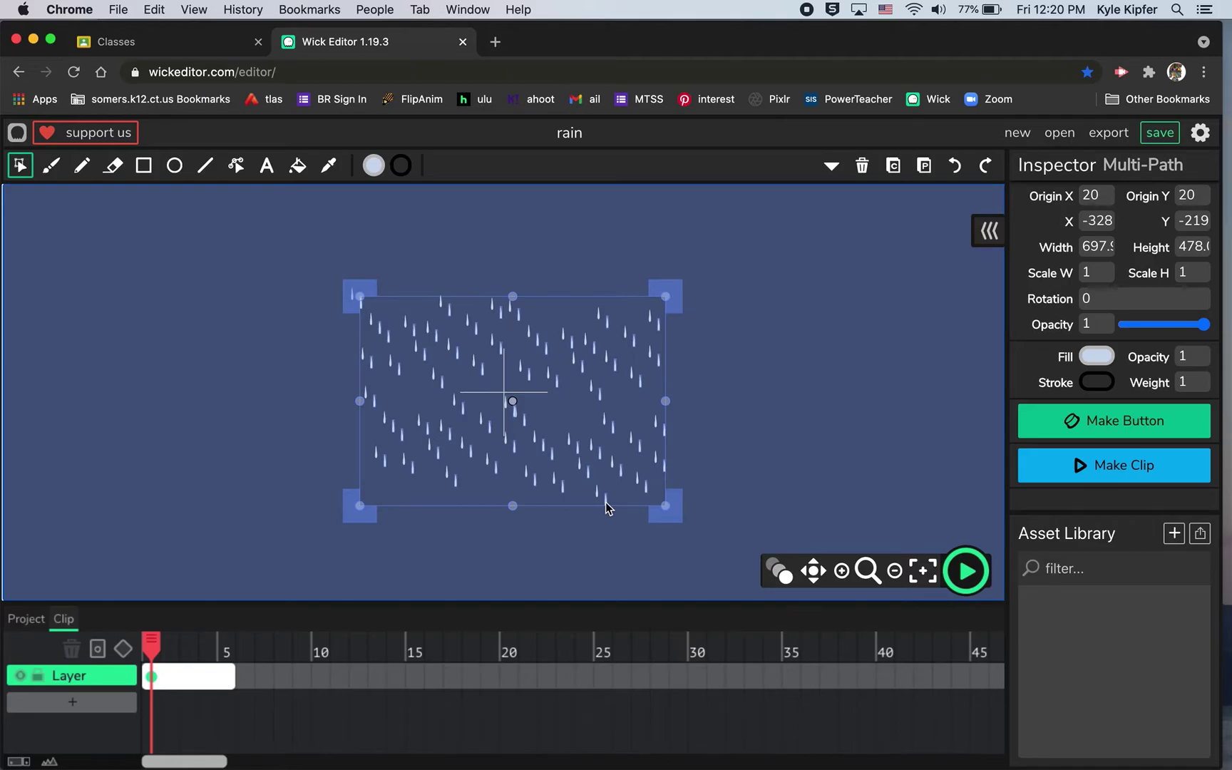
{"action": "left_click_drag", "start_coordinate": [605, 508], "coordinate": [605, 289]}
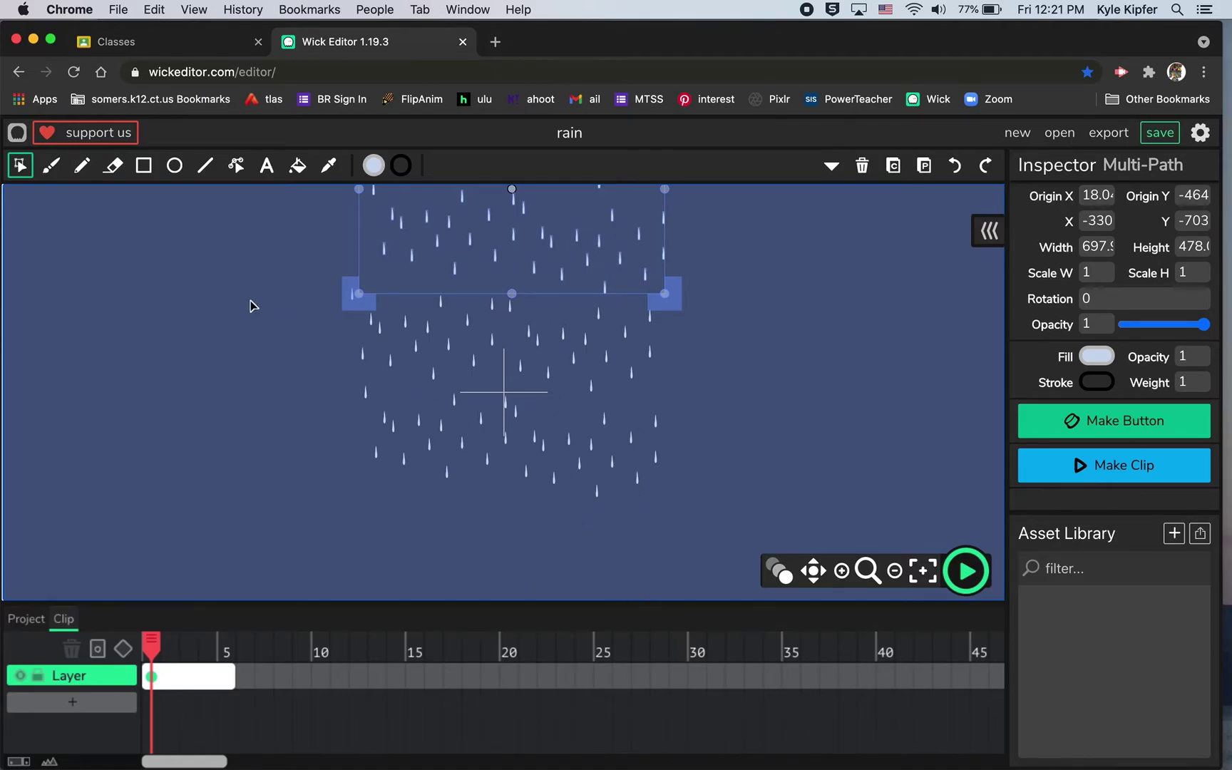
{"action": "left_click", "coordinate": [188, 421]}
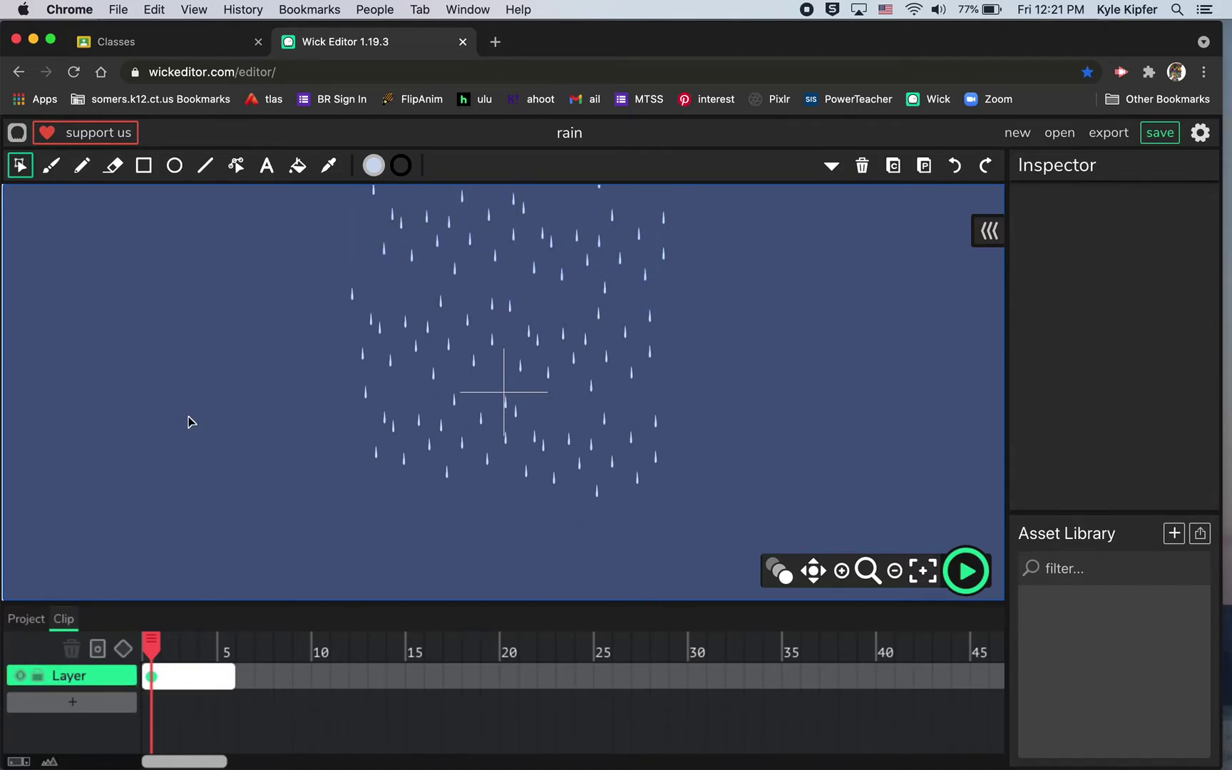
Add tween keyframes at frames 1 and 5 of the clip's layer.
{"action": "left_click", "coordinate": [124, 650]}
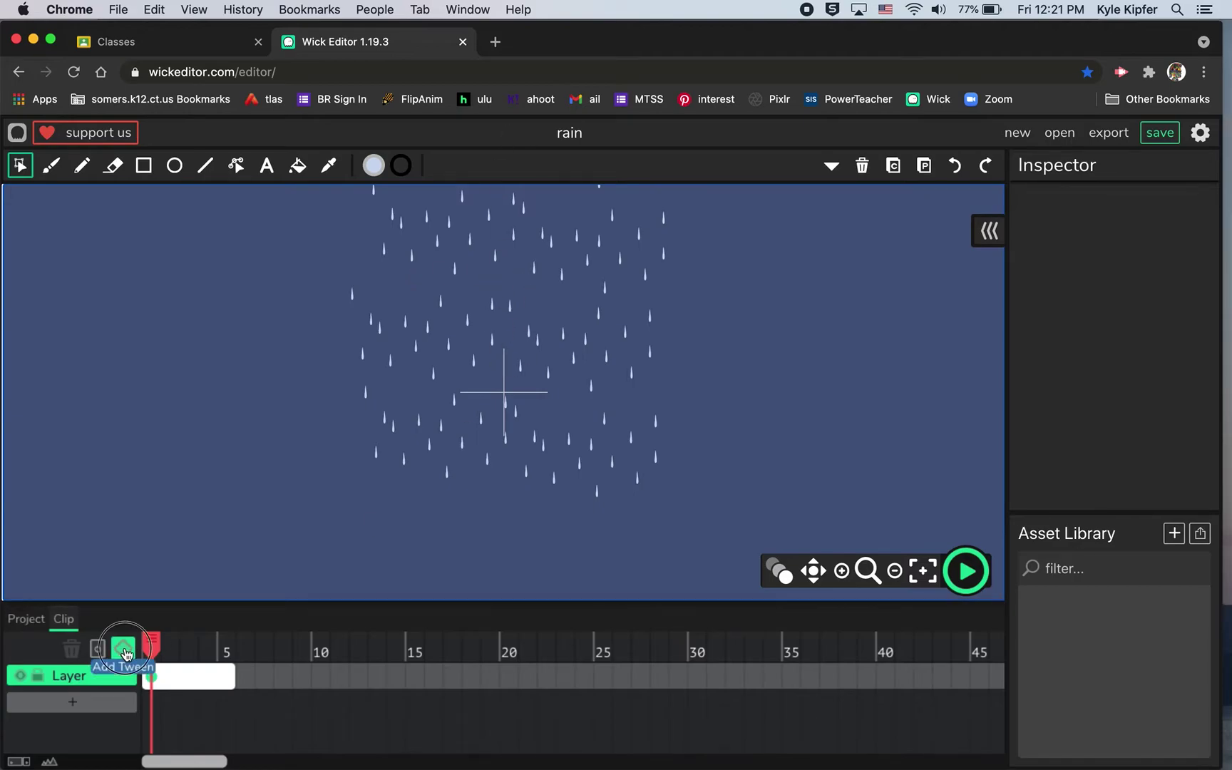
{"action": "left_click", "coordinate": [226, 678]}
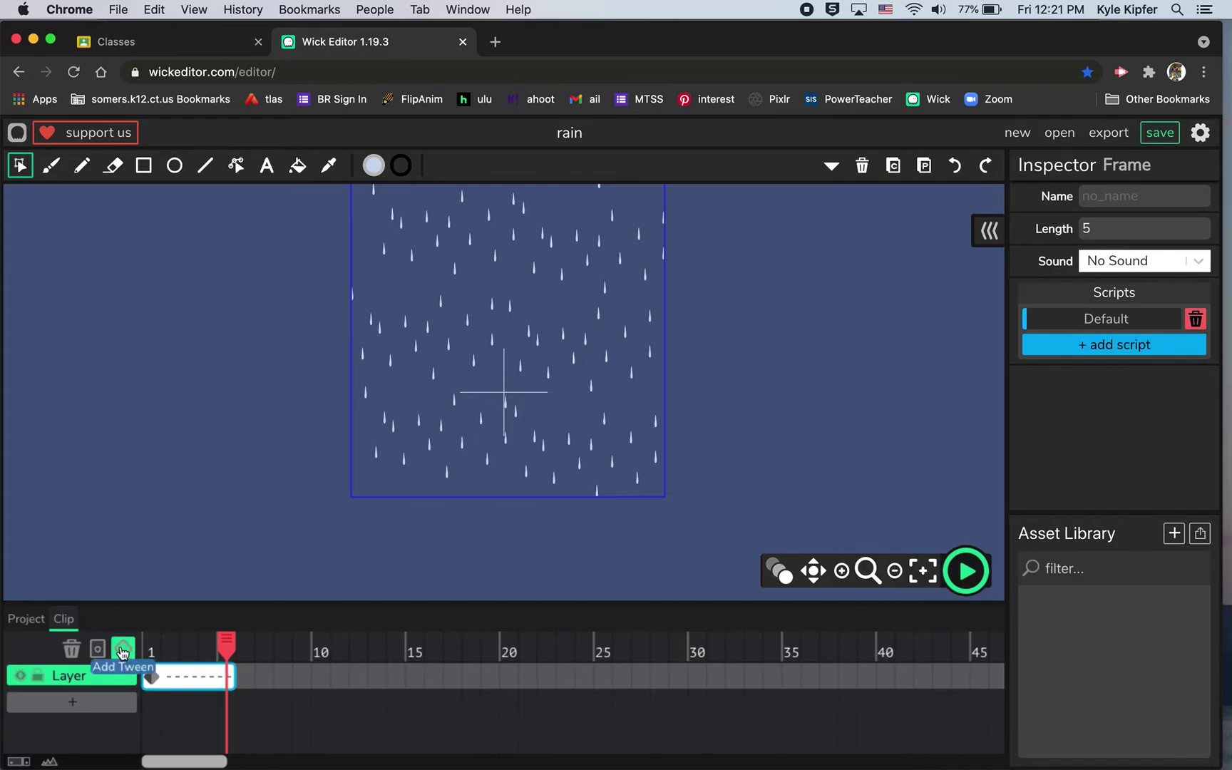
{"action": "left_click", "coordinate": [124, 650]}
Move the raindrops straight down at the frame 5 keyframe, to an origin of about X 7, Y 238, and scrub the timeline.
{"action": "left_click", "coordinate": [586, 342]}
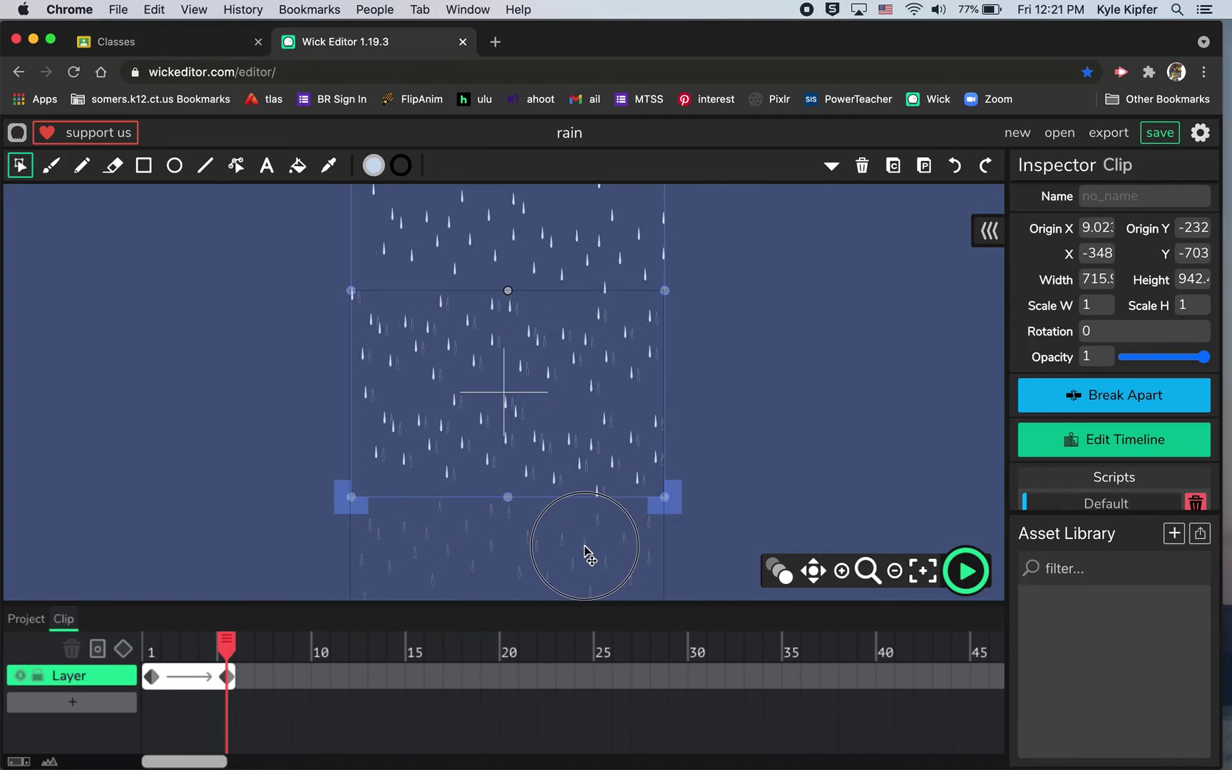
{"action": "left_click_drag", "start_coordinate": [585, 553], "coordinate": [584, 551]}
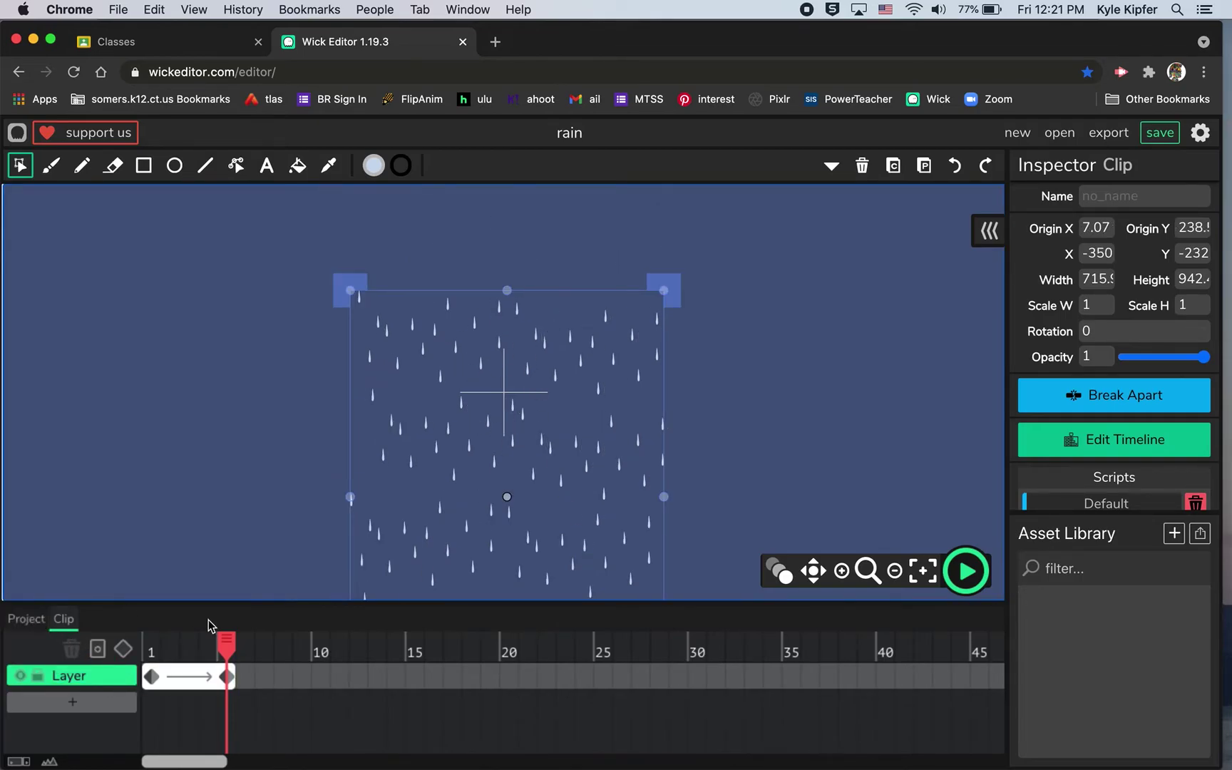
{"action": "mouse_move", "coordinate": [231, 648]}
{"action": "left_mouse_down"}
{"action": "mouse_move", "coordinate": [171, 645]}
{"action": "mouse_move", "coordinate": [214, 635]}
{"action": "mouse_move", "coordinate": [145, 637]}
{"action": "mouse_move", "coordinate": [241, 635]}
{"action": "left_mouse_up"}
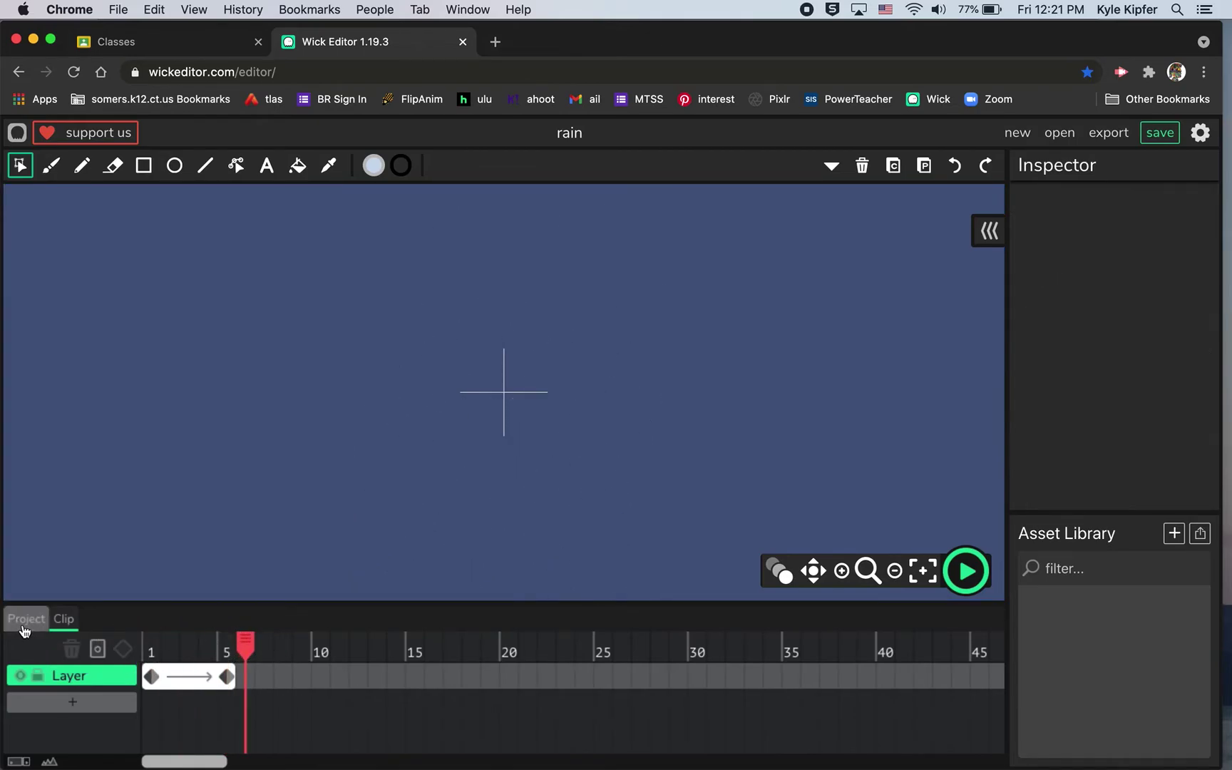
Return to the main project timeline and preview the rain animation.
{"action": "left_click", "coordinate": [24, 621]}
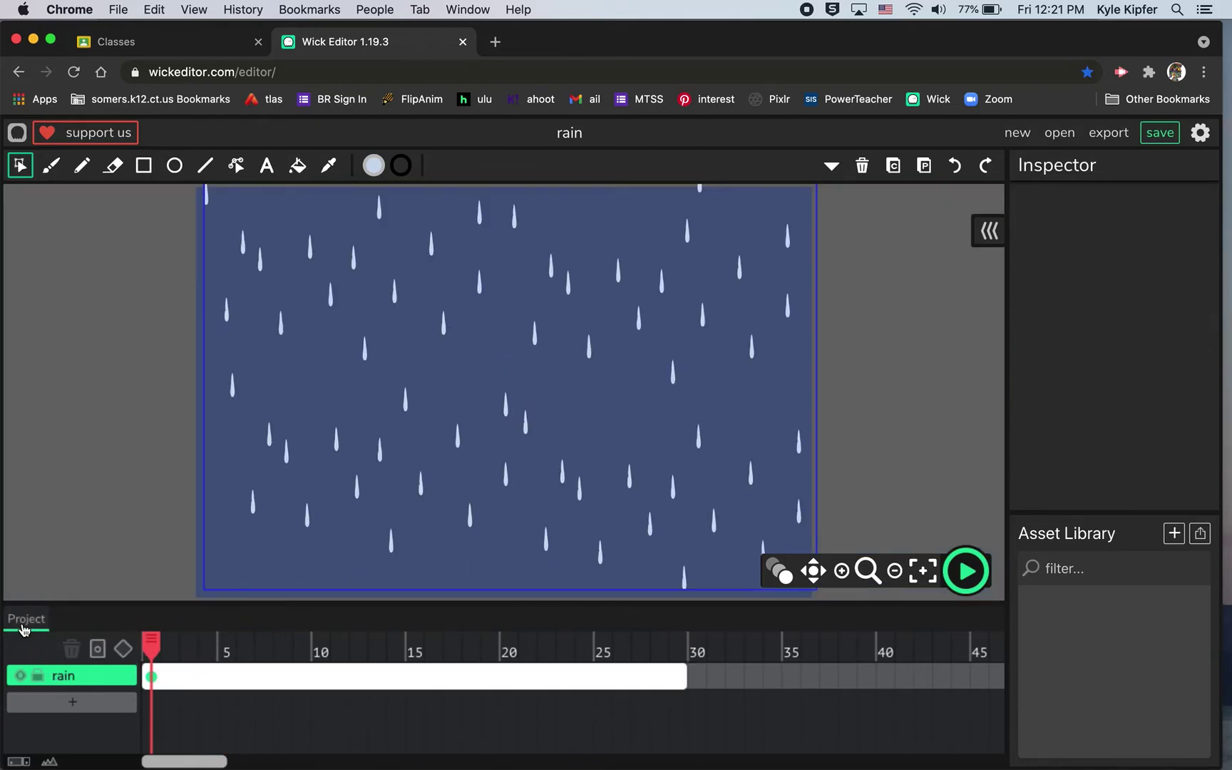
{"action": "left_click", "coordinate": [968, 570]}
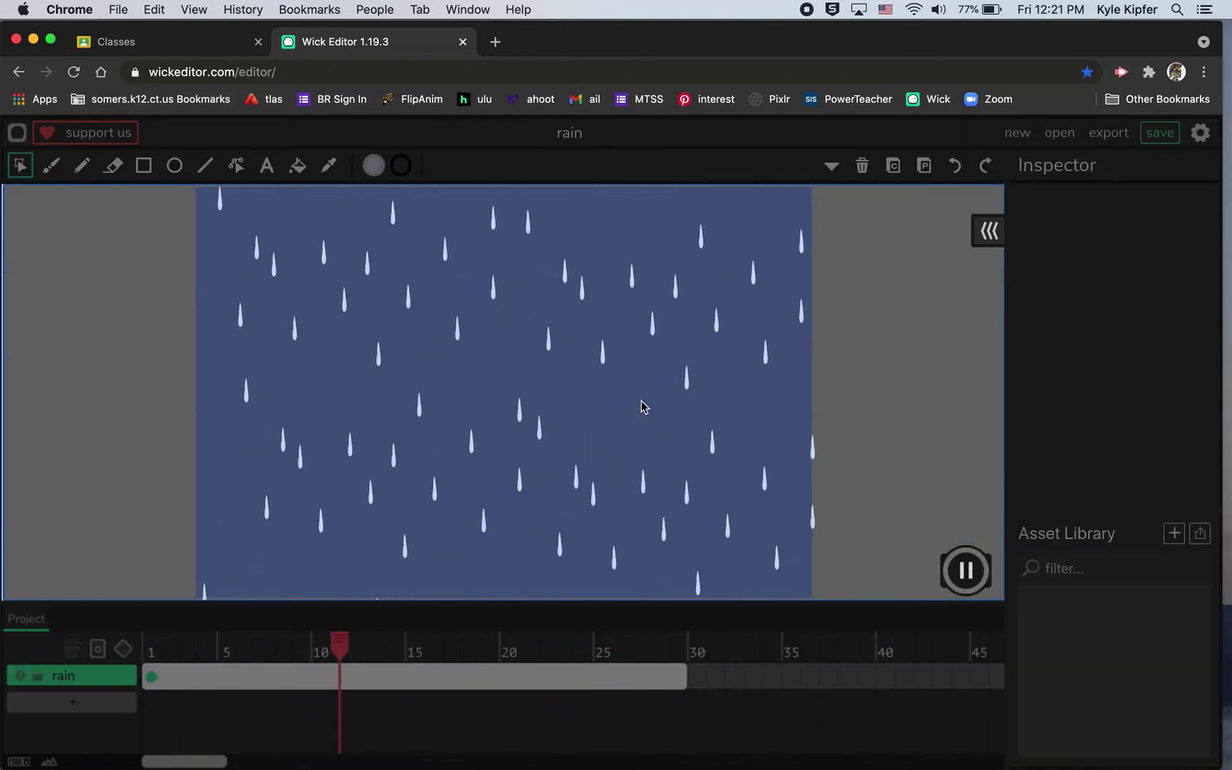
{"action": "left_click", "coordinate": [973, 573]}
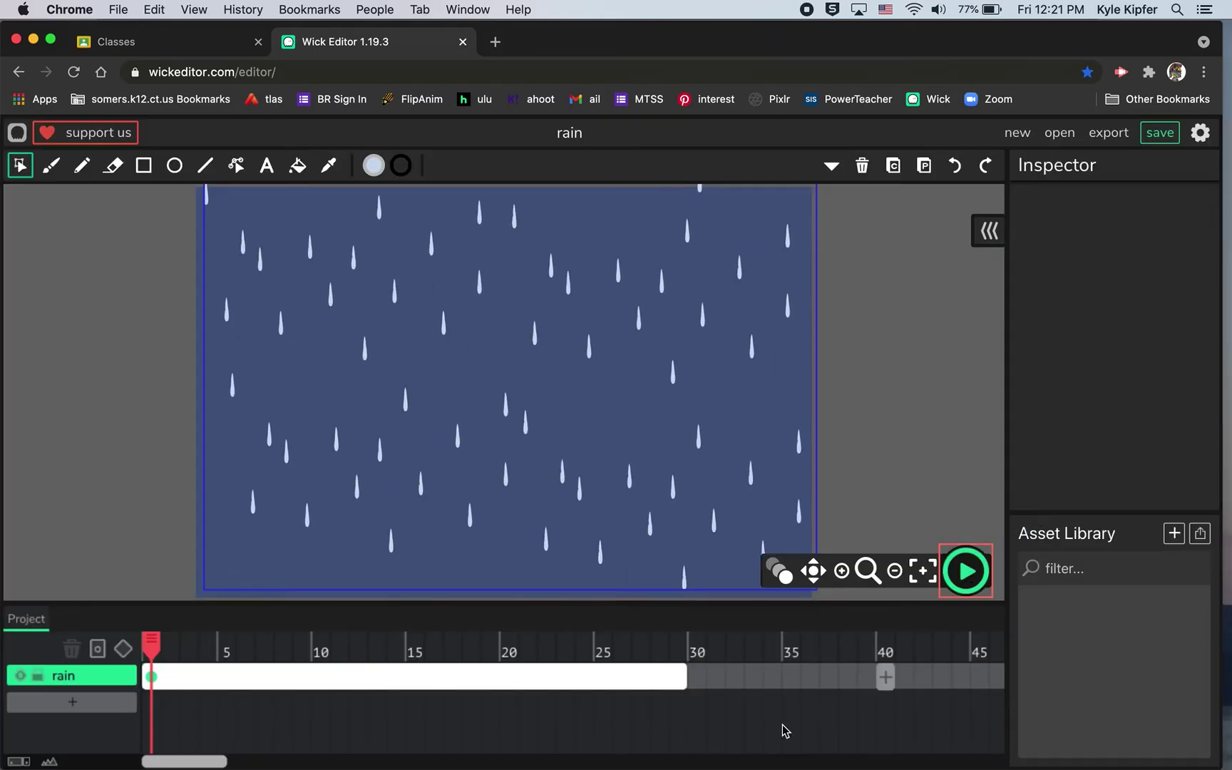
Play the rain animation with the area around the stage in view, and stop it.
{"action": "left_click", "coordinate": [896, 572]}
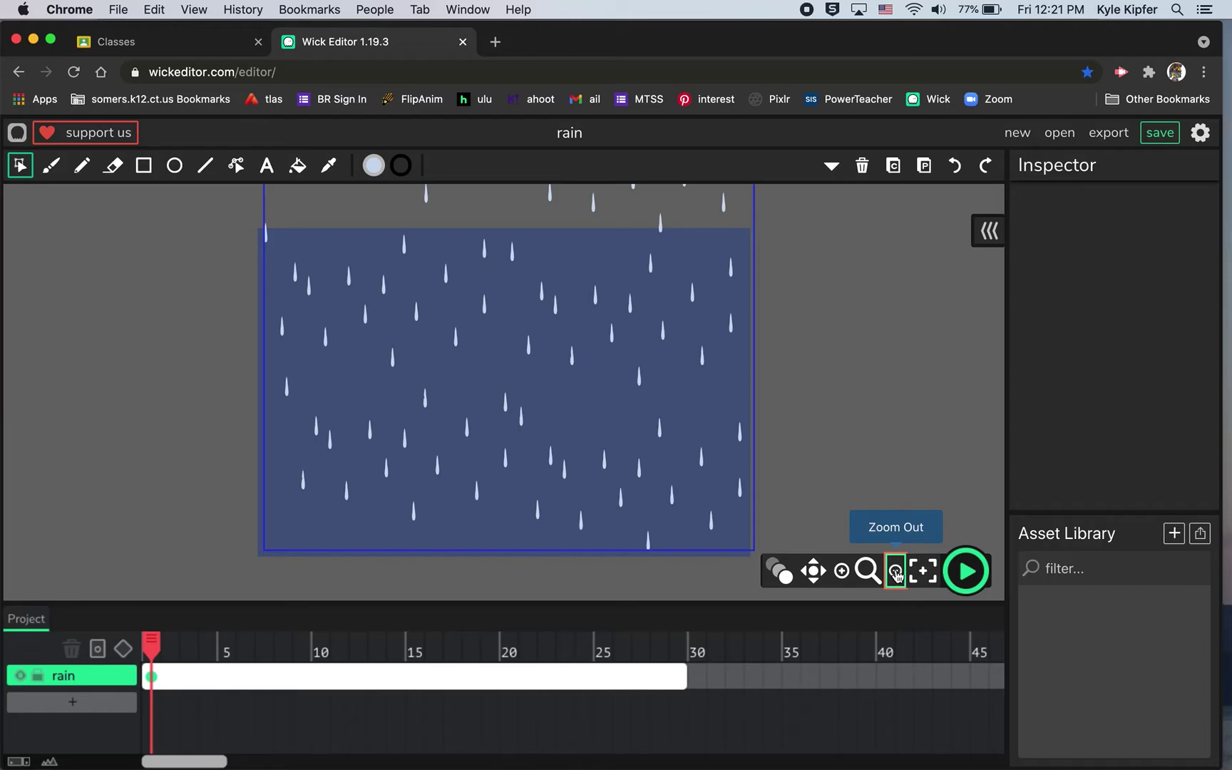
{"action": "left_click", "coordinate": [967, 587]}
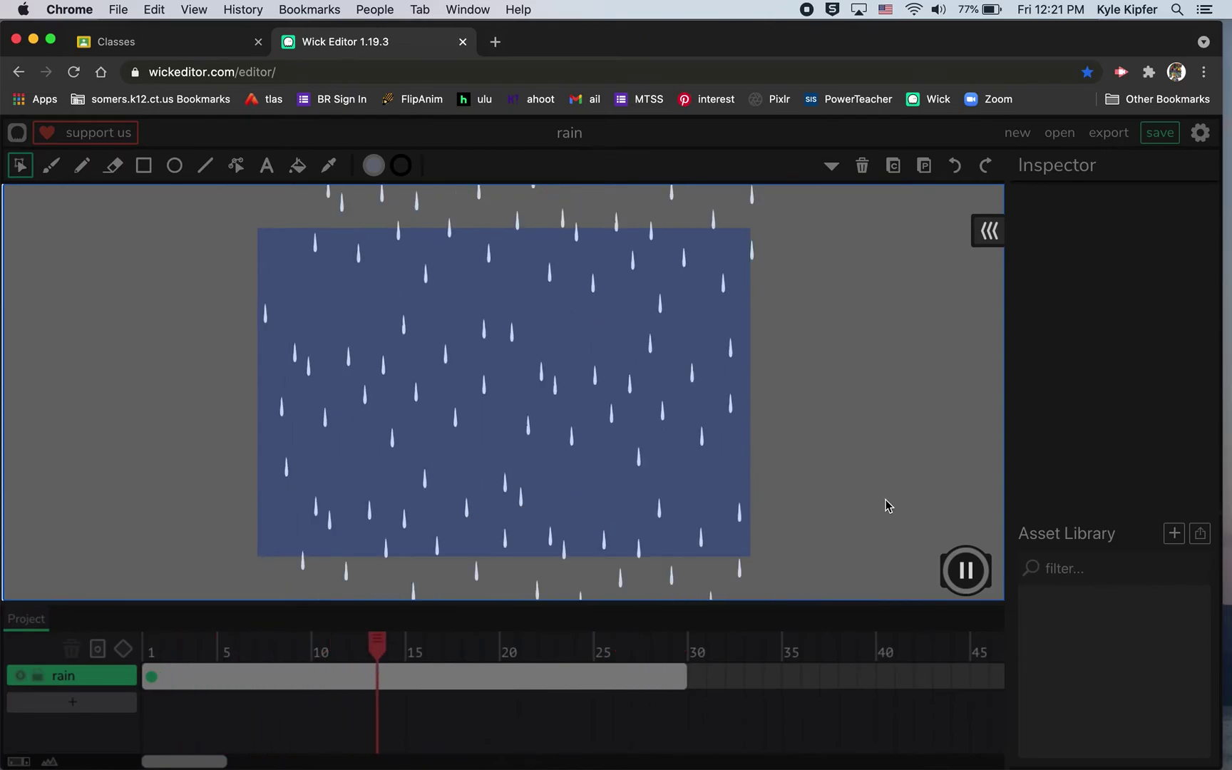
{"action": "left_click", "coordinate": [966, 571]}
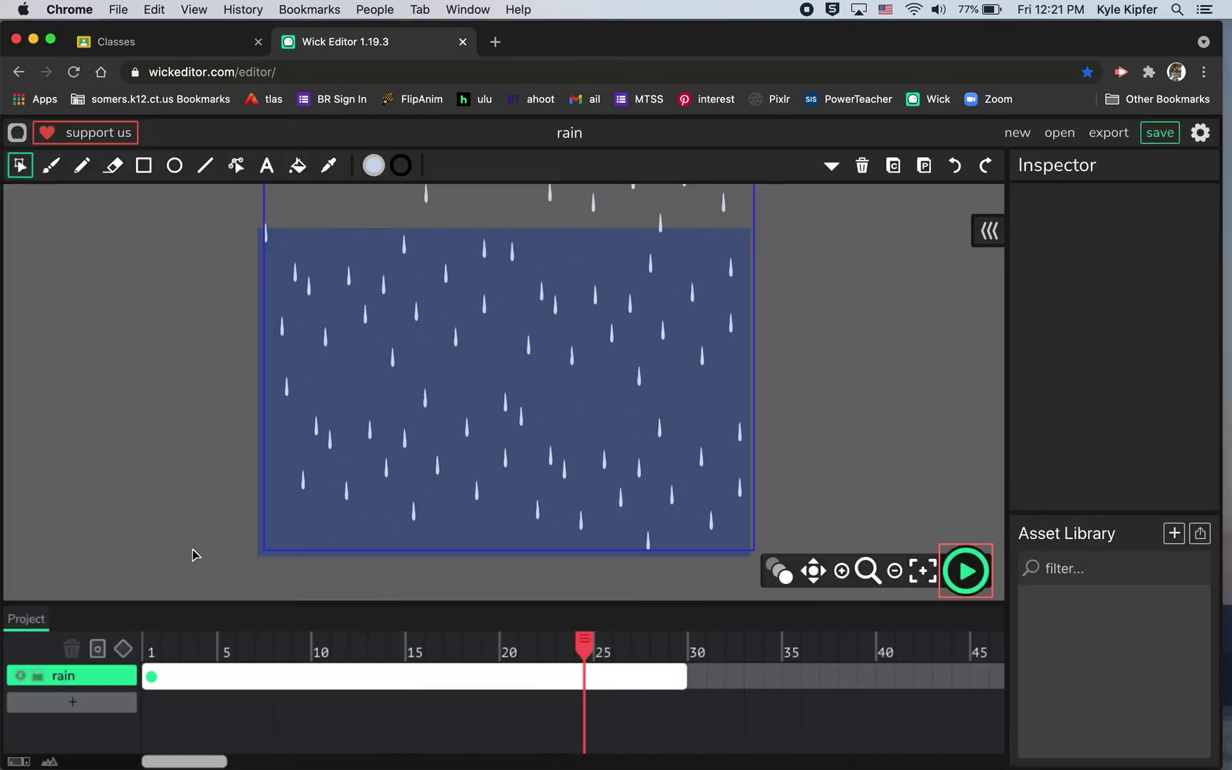
Add a layer named "cloud" above the rain layer, with a frame at frame 1.
{"action": "left_click", "coordinate": [72, 703]}
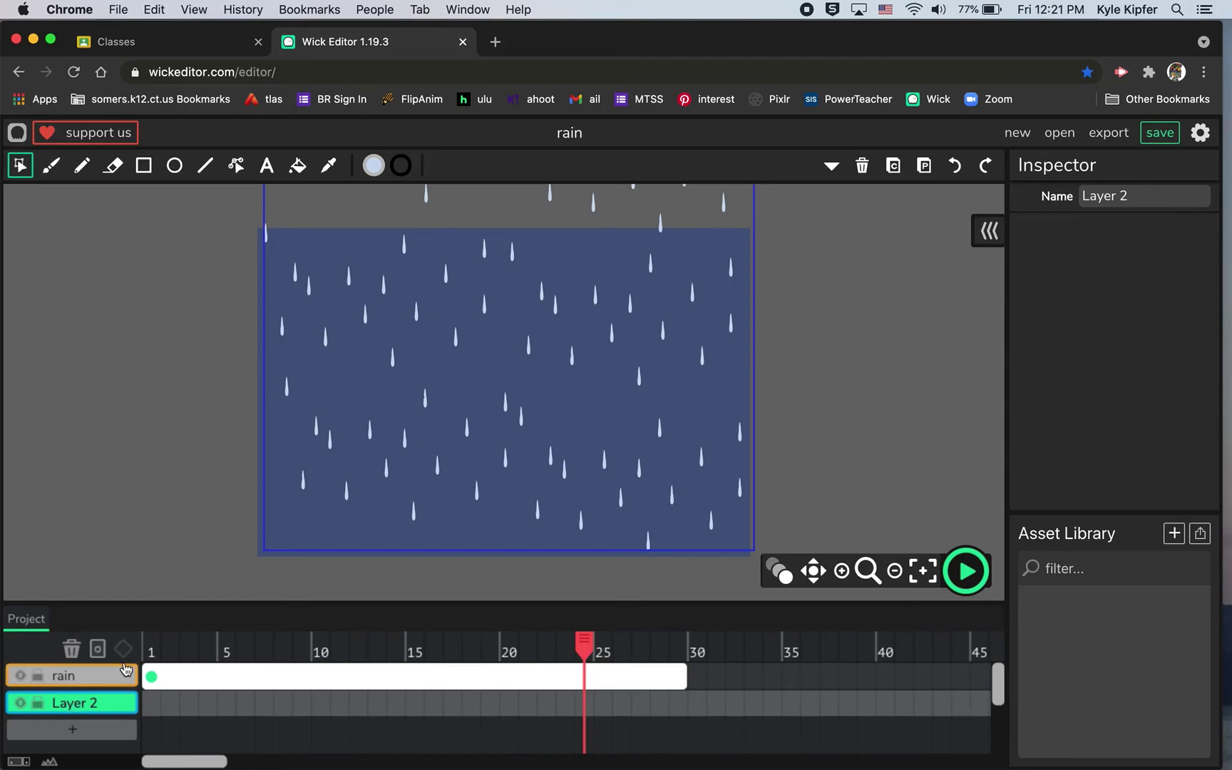
{"action": "left_click_drag", "start_coordinate": [74, 706], "coordinate": [77, 670]}
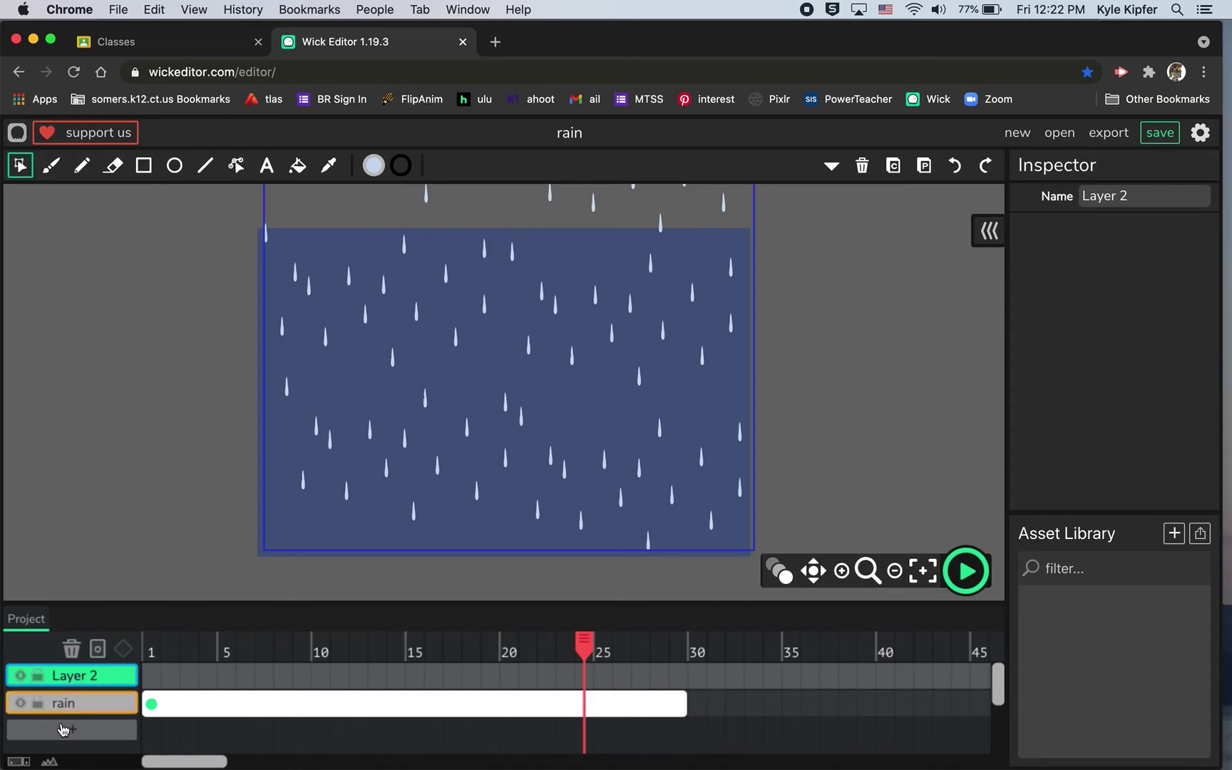
{"action": "left_click", "coordinate": [1144, 198]}
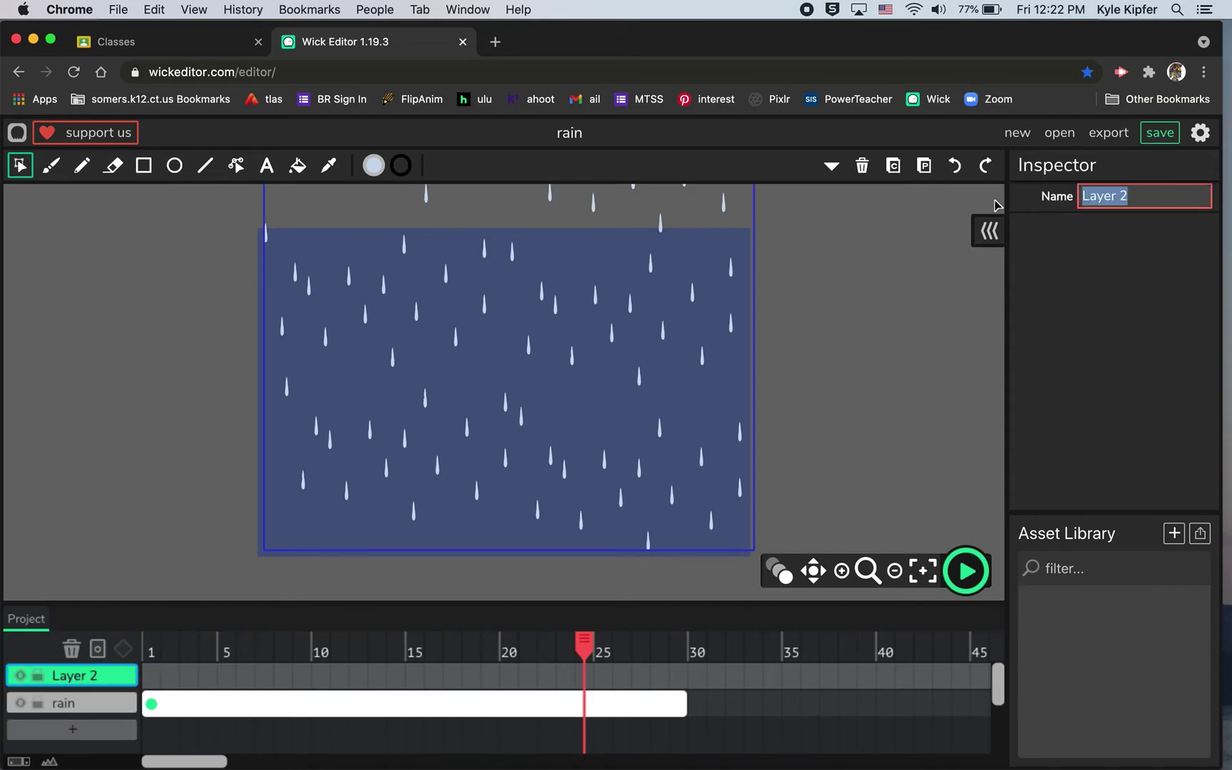
{"action": "type", "text": "cloud"}
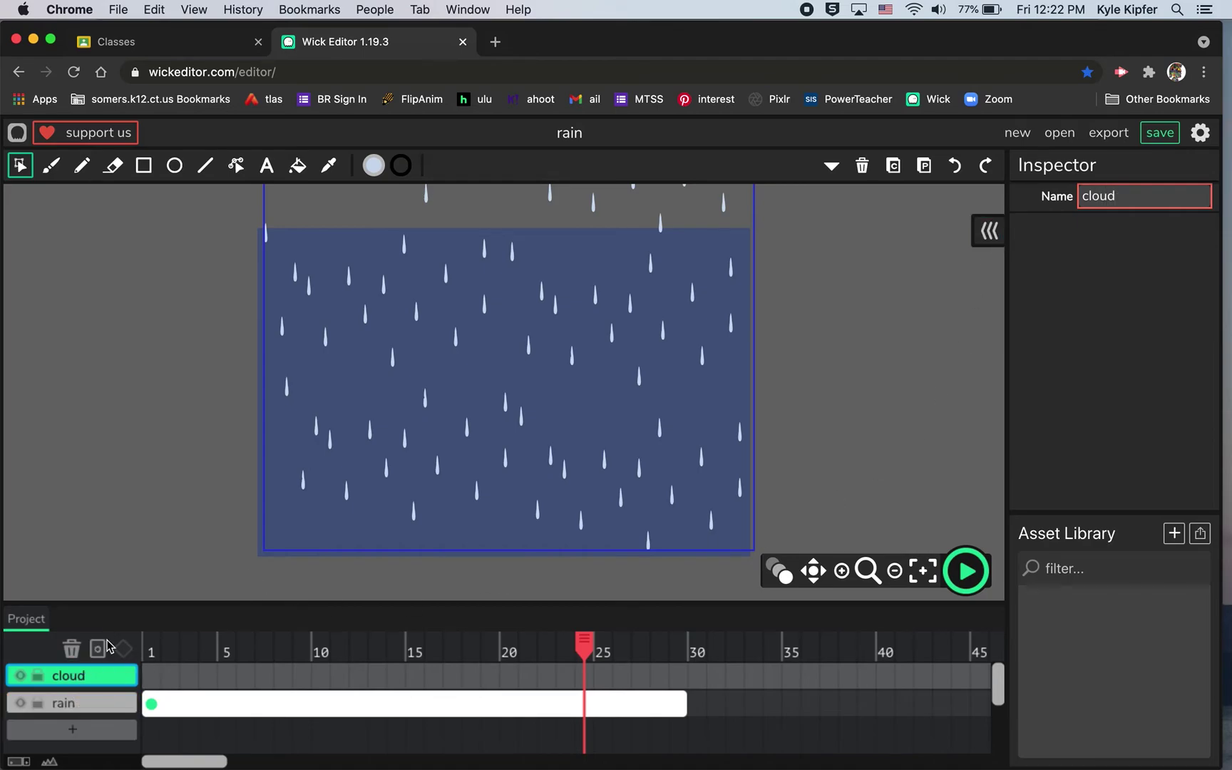
{"action": "left_click", "coordinate": [152, 676]}
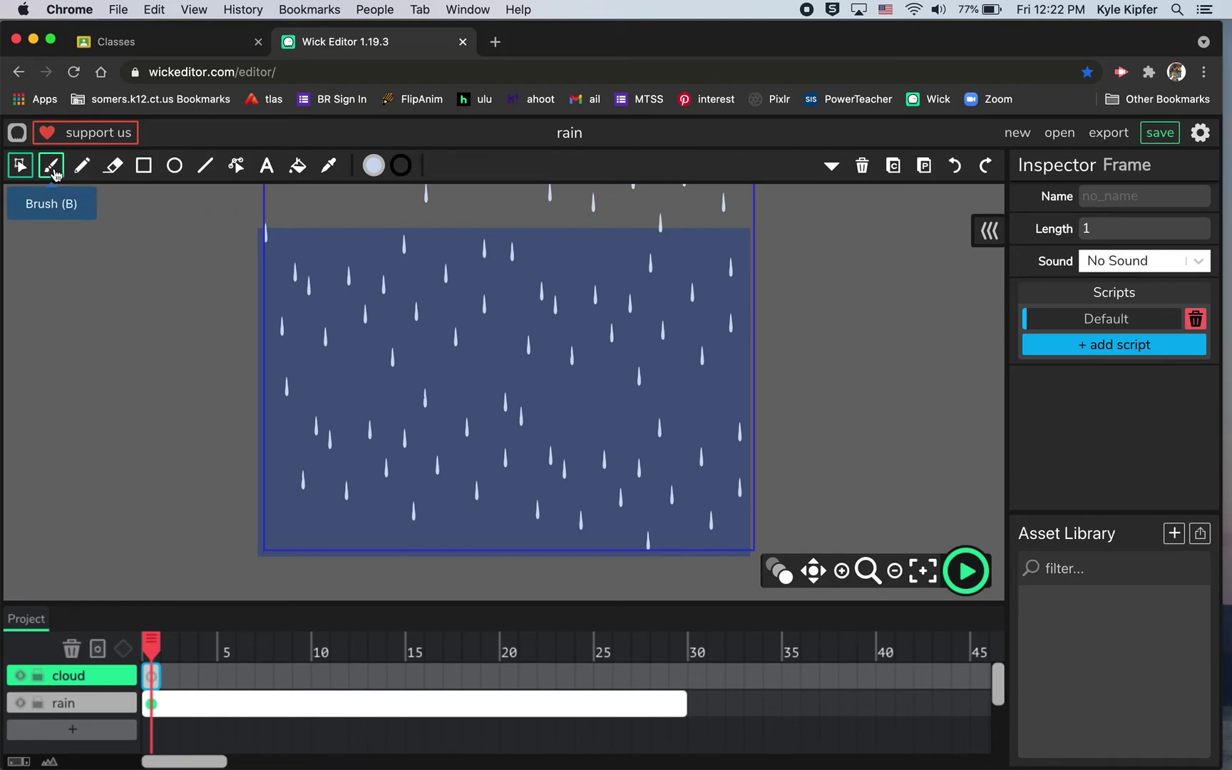
Set up the Ellipse tool with a stroke width of 0 and a dark grey fill.
{"action": "left_click", "coordinate": [175, 167]}
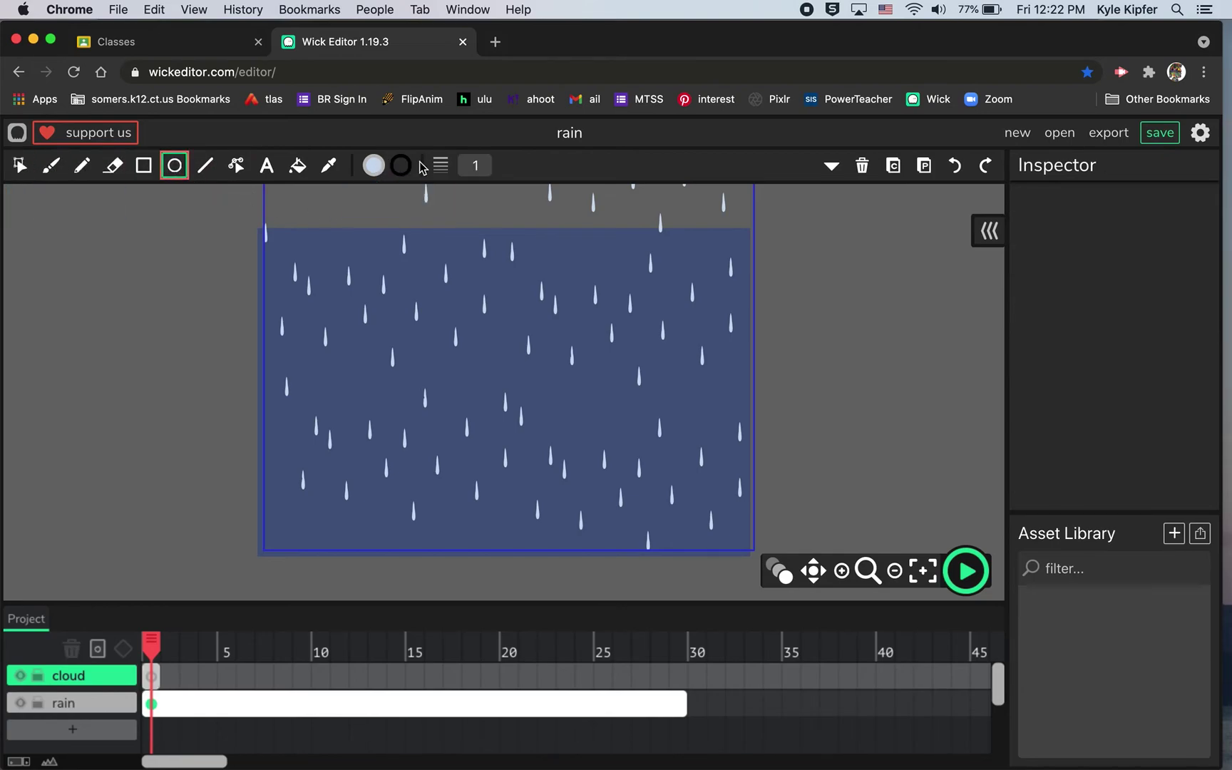
{"action": "left_click", "coordinate": [476, 166]}
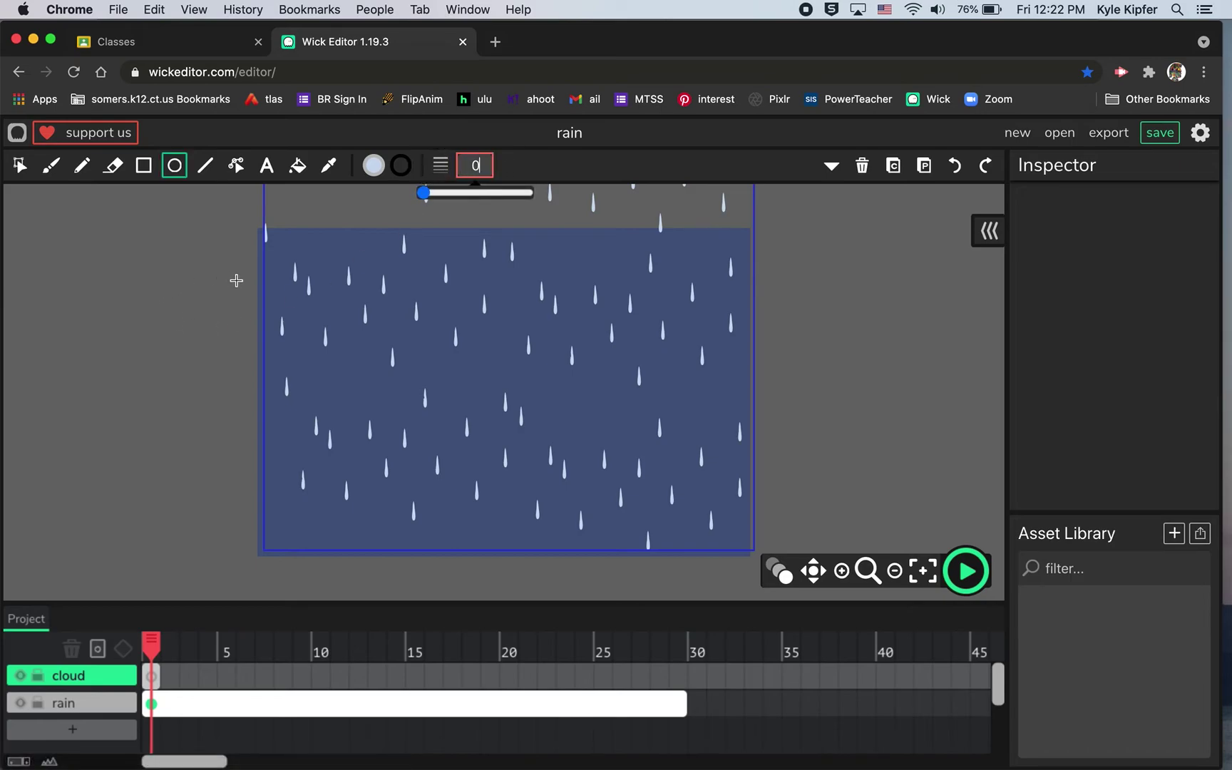
{"action": "left_click", "coordinate": [373, 167]}
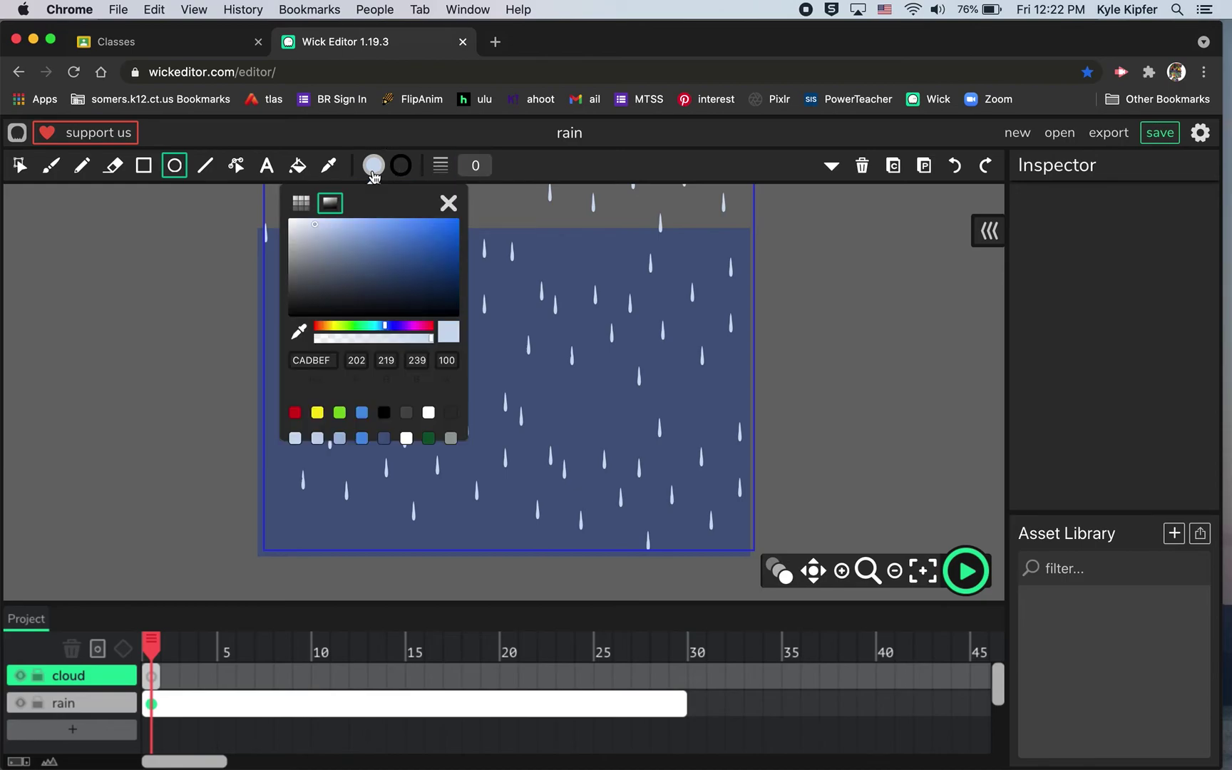
{"action": "left_click", "coordinate": [293, 239]}
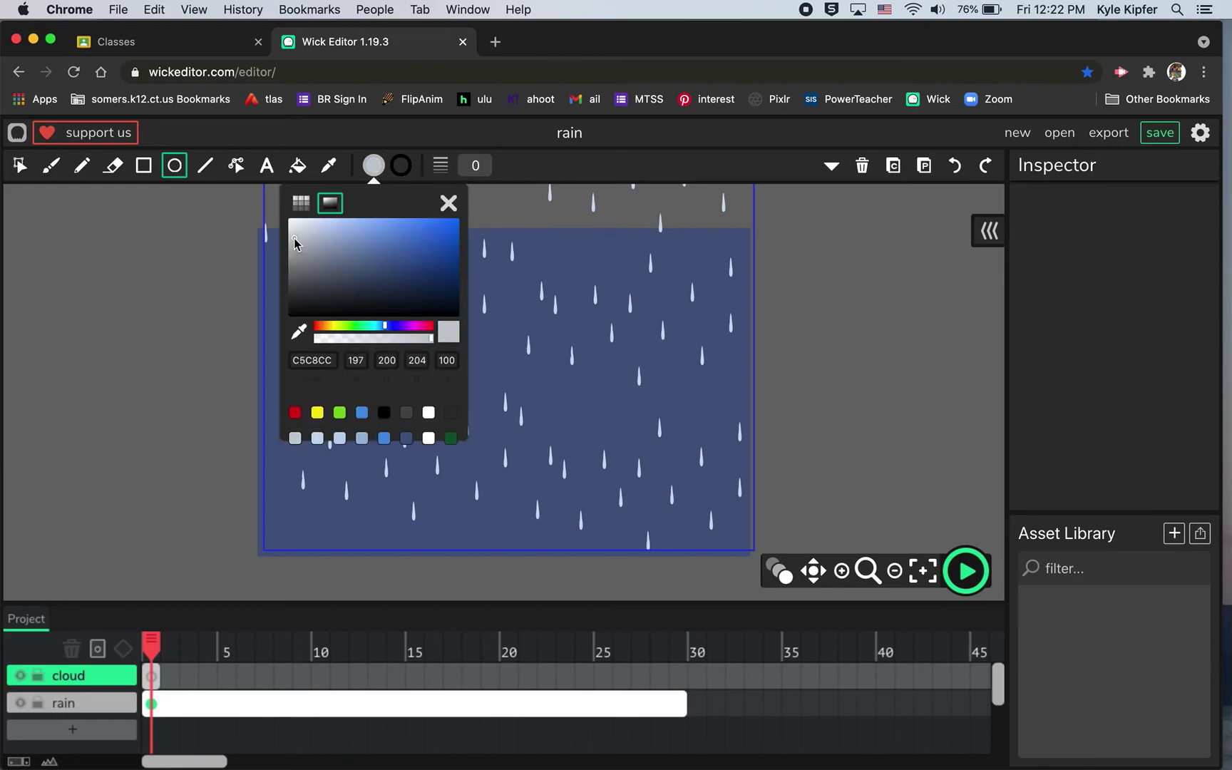
{"action": "left_click", "coordinate": [333, 267]}
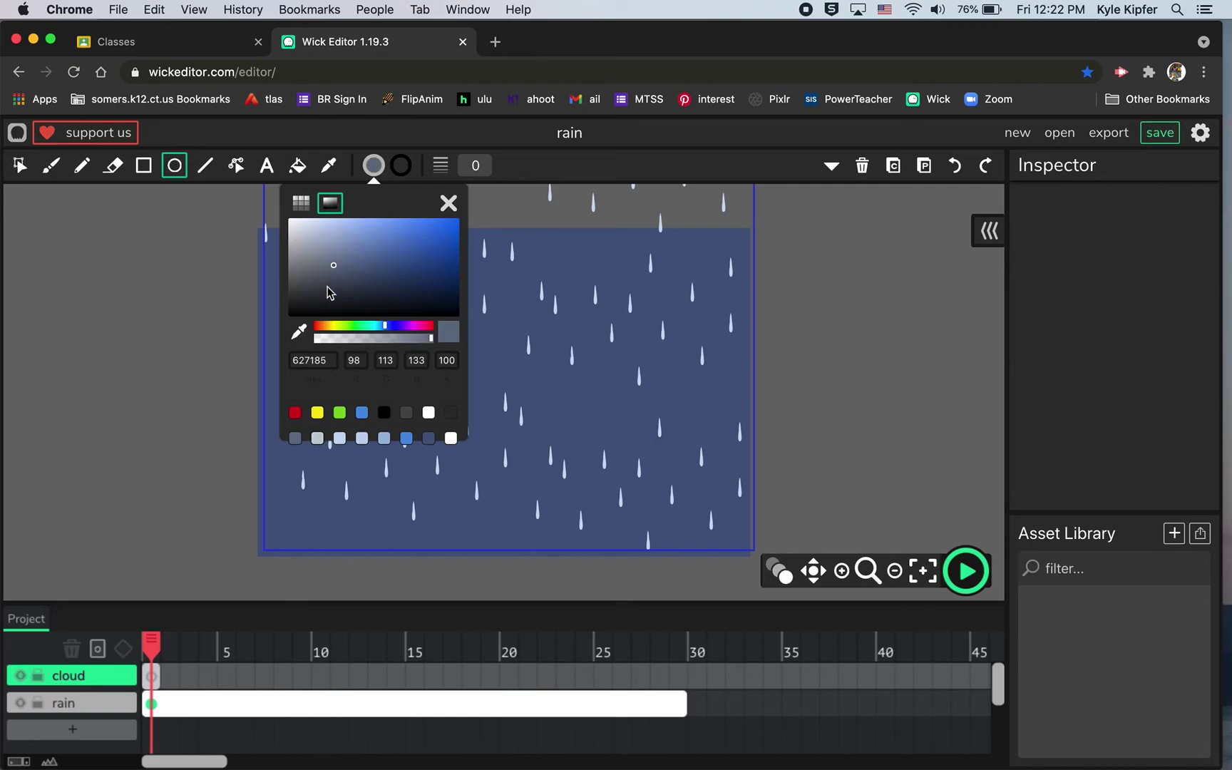
{"action": "left_click", "coordinate": [317, 283]}
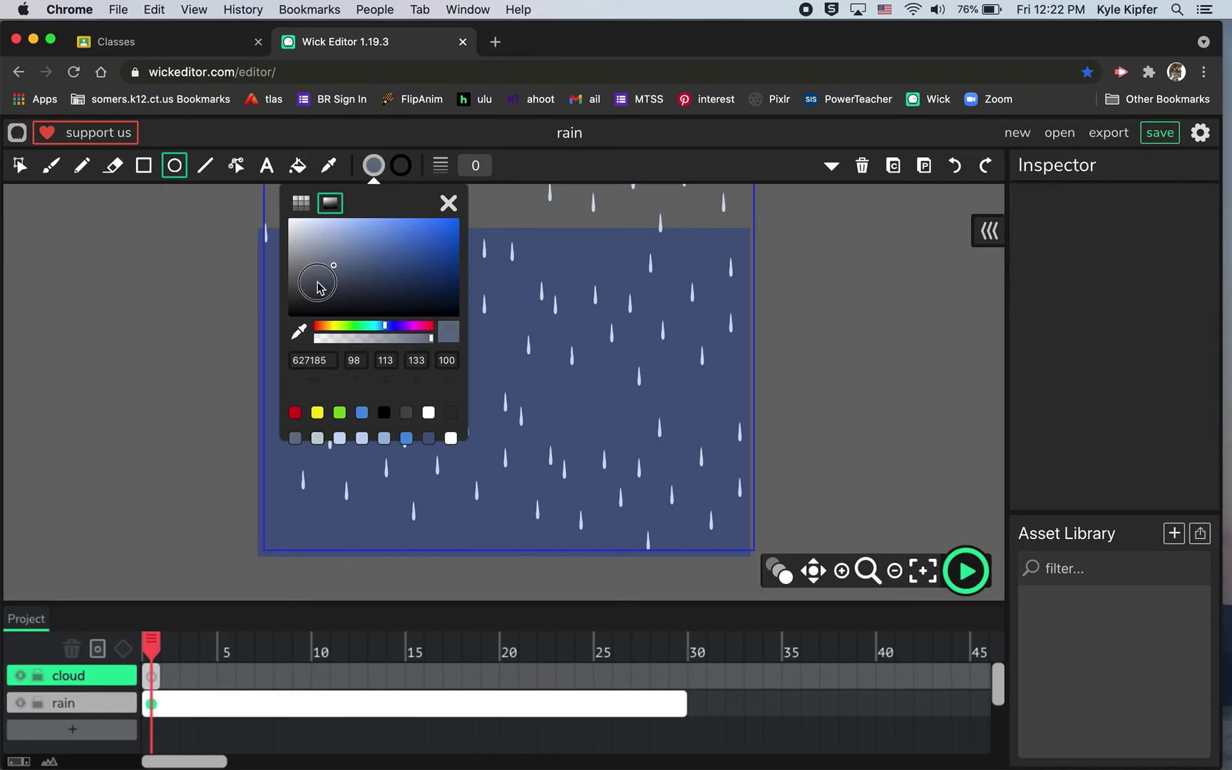
{"action": "left_click", "coordinate": [208, 261]}
Draw overlapping flat ellipses across the stage's upper edge to form a continuous bank of dark clouds.
{"action": "left_click_drag", "start_coordinate": [239, 209], "coordinate": [374, 264]}
{"action": "left_click_drag", "start_coordinate": [332, 206], "coordinate": [571, 267]}
{"action": "left_click_drag", "start_coordinate": [544, 206], "coordinate": [825, 264]}
{"action": "left_click_drag", "start_coordinate": [701, 209], "coordinate": [775, 242]}
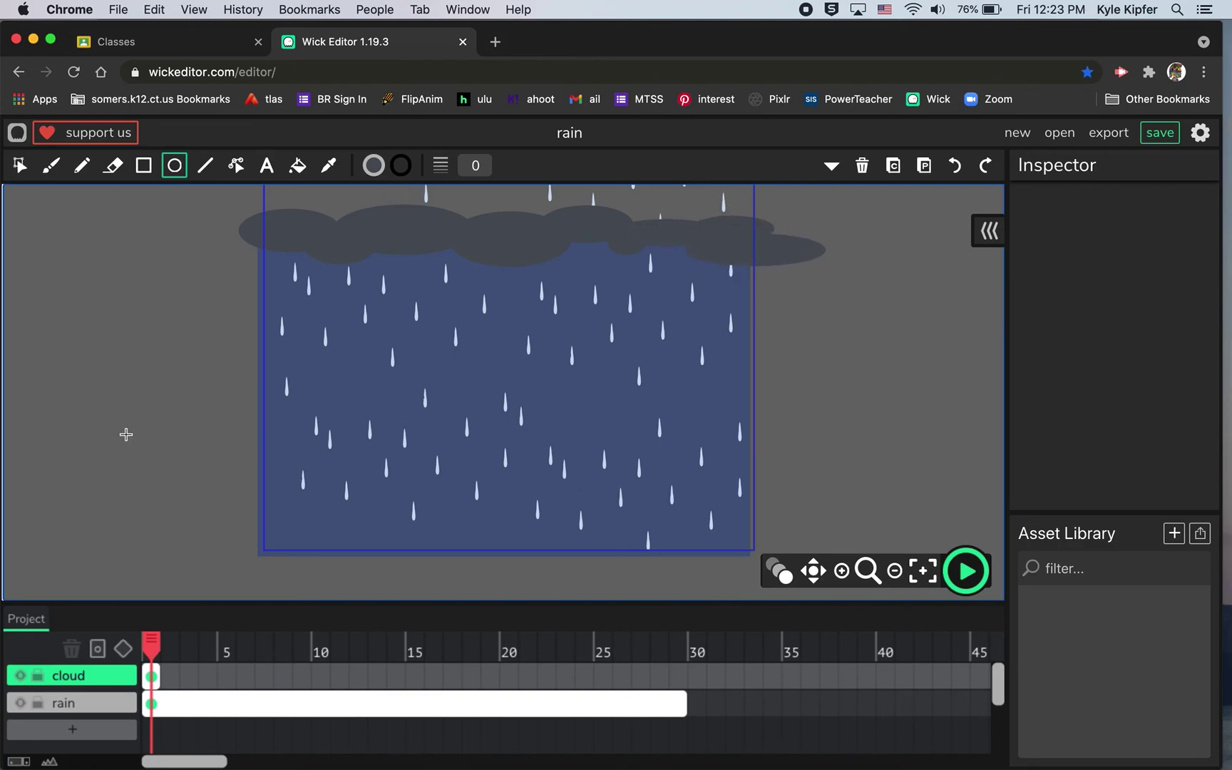
Preview the animation with the clouds in place, and stop it.
{"action": "left_click", "coordinate": [19, 166]}
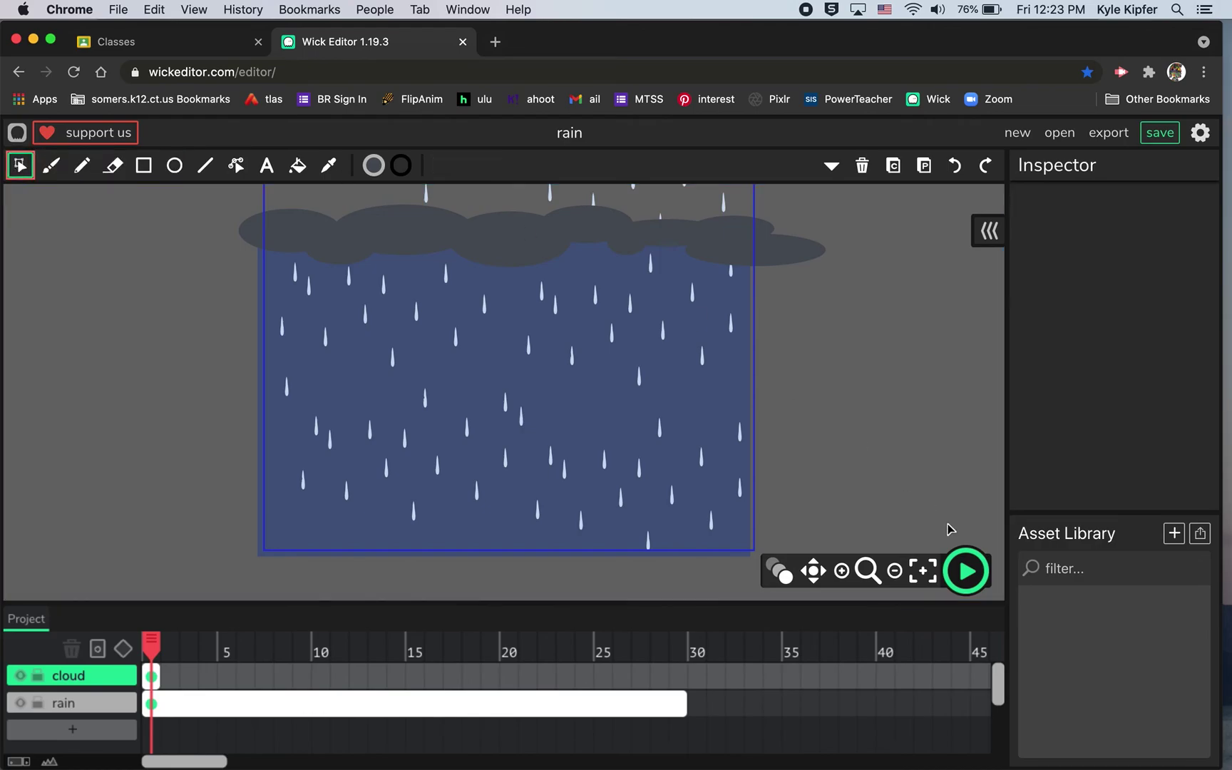
{"action": "left_click", "coordinate": [965, 571]}
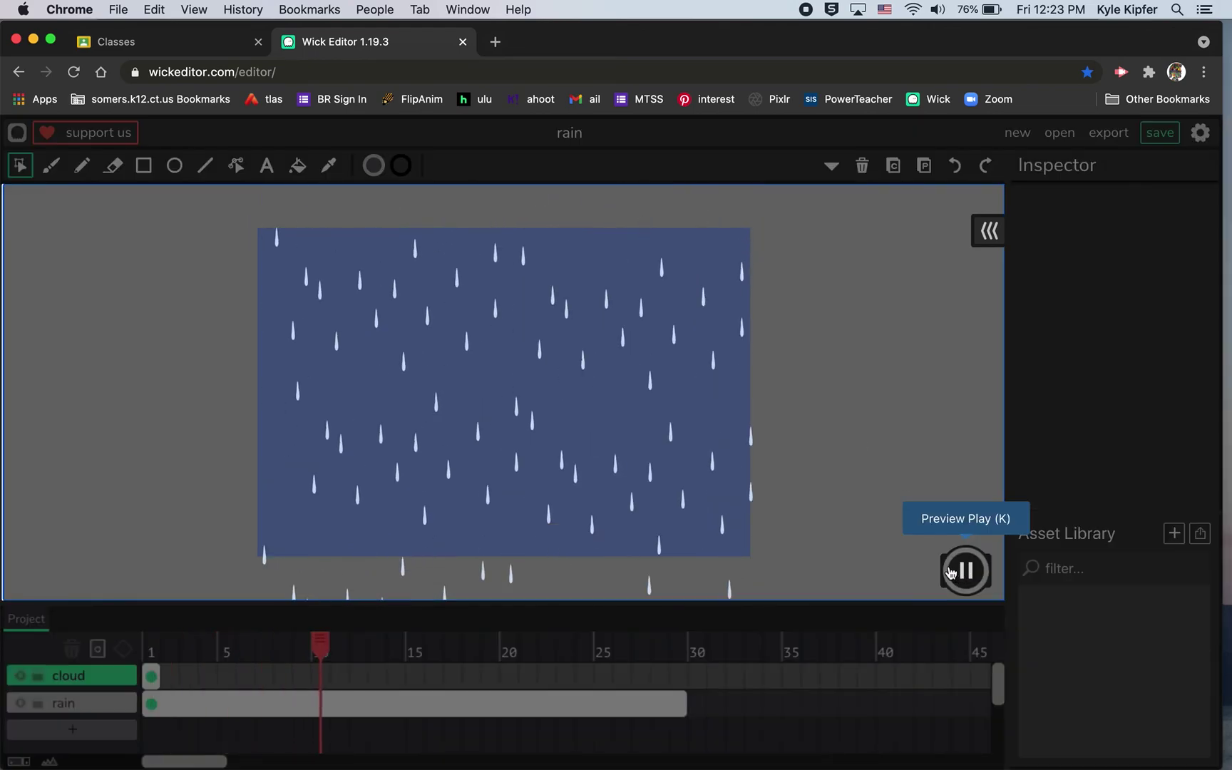
{"action": "left_click", "coordinate": [965, 571]}
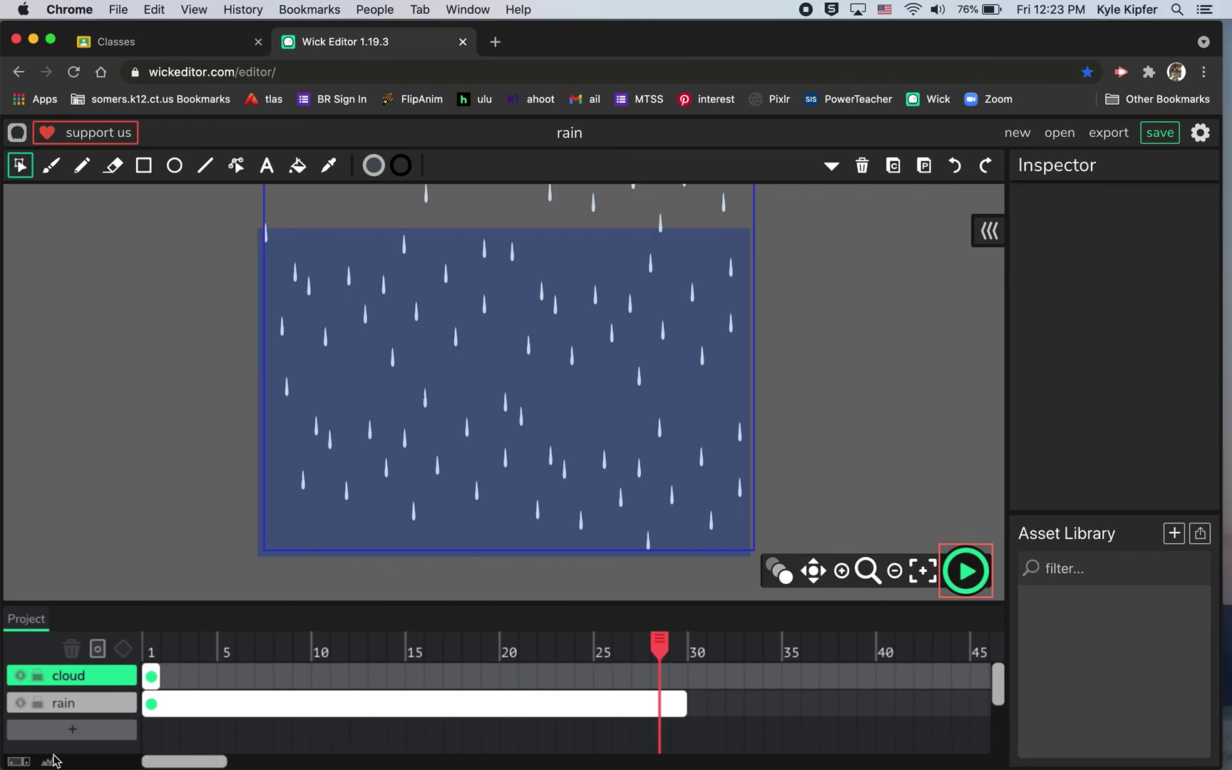
Extend the cloud layer's frame through frame 29 to match the rain layer, and preview the result.
{"action": "left_click_drag", "start_coordinate": [162, 681], "coordinate": [697, 667]}
{"action": "left_click", "coordinate": [965, 571]}
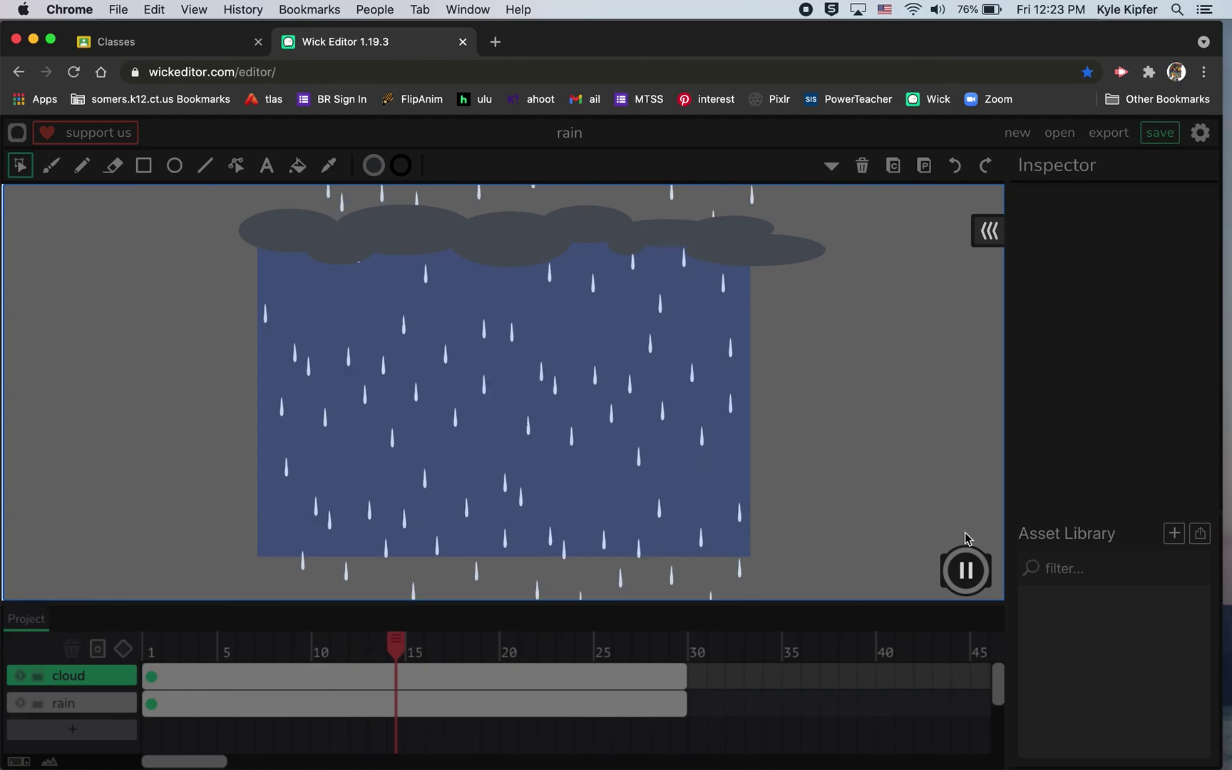
{"action": "left_click", "coordinate": [966, 571]}
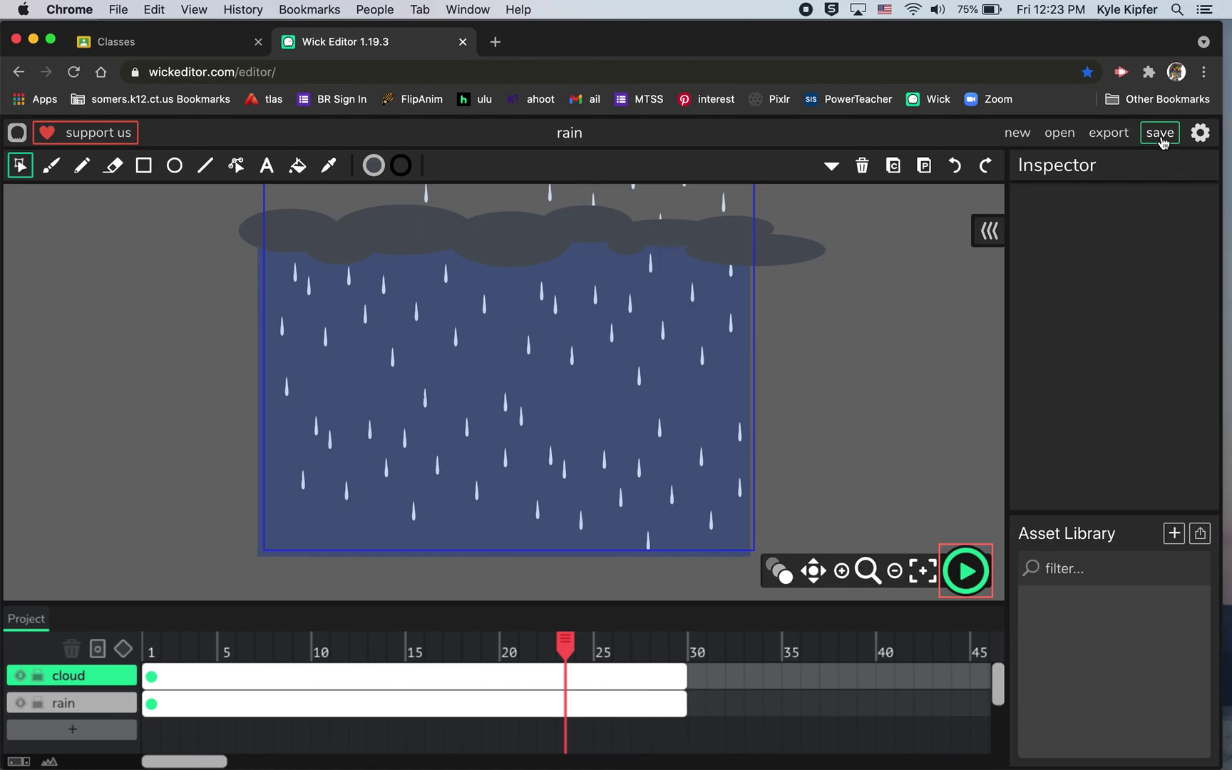
Look at the export options for animated GIF and video, and close them without exporting.
{"action": "left_click", "coordinate": [1092, 137]}
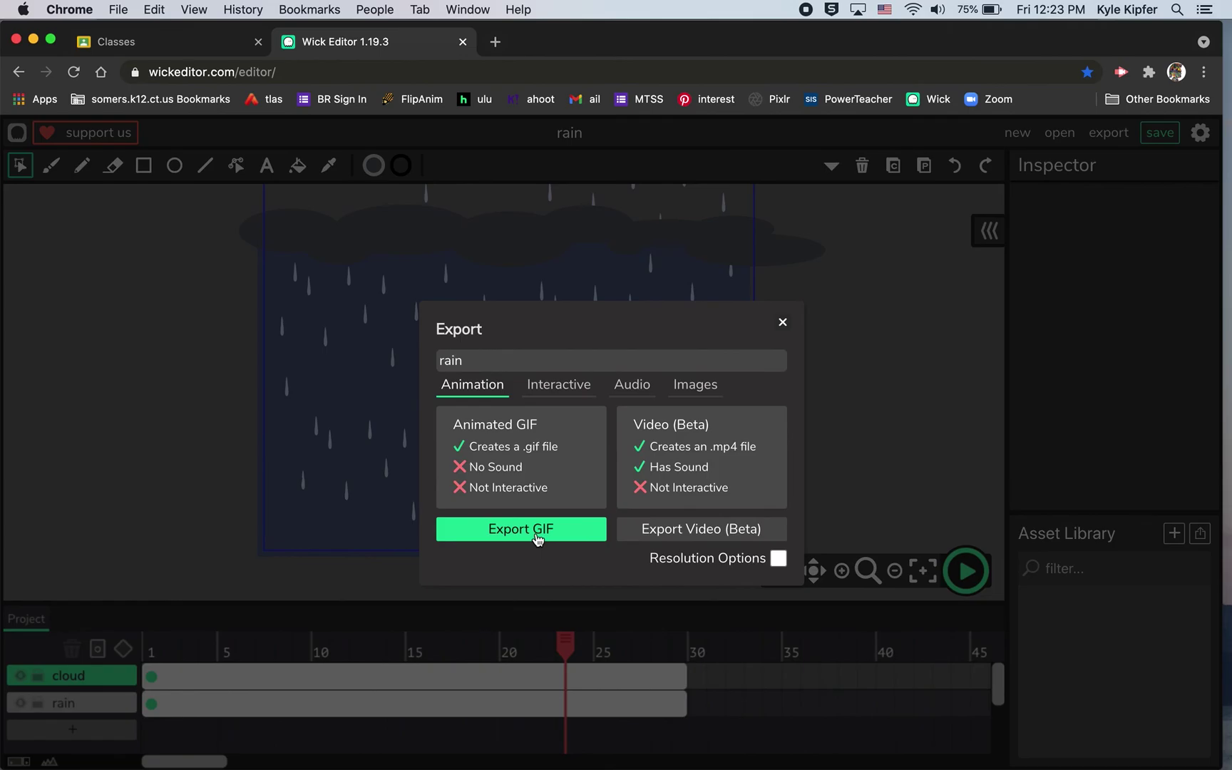
{"action": "left_click", "coordinate": [782, 323]}
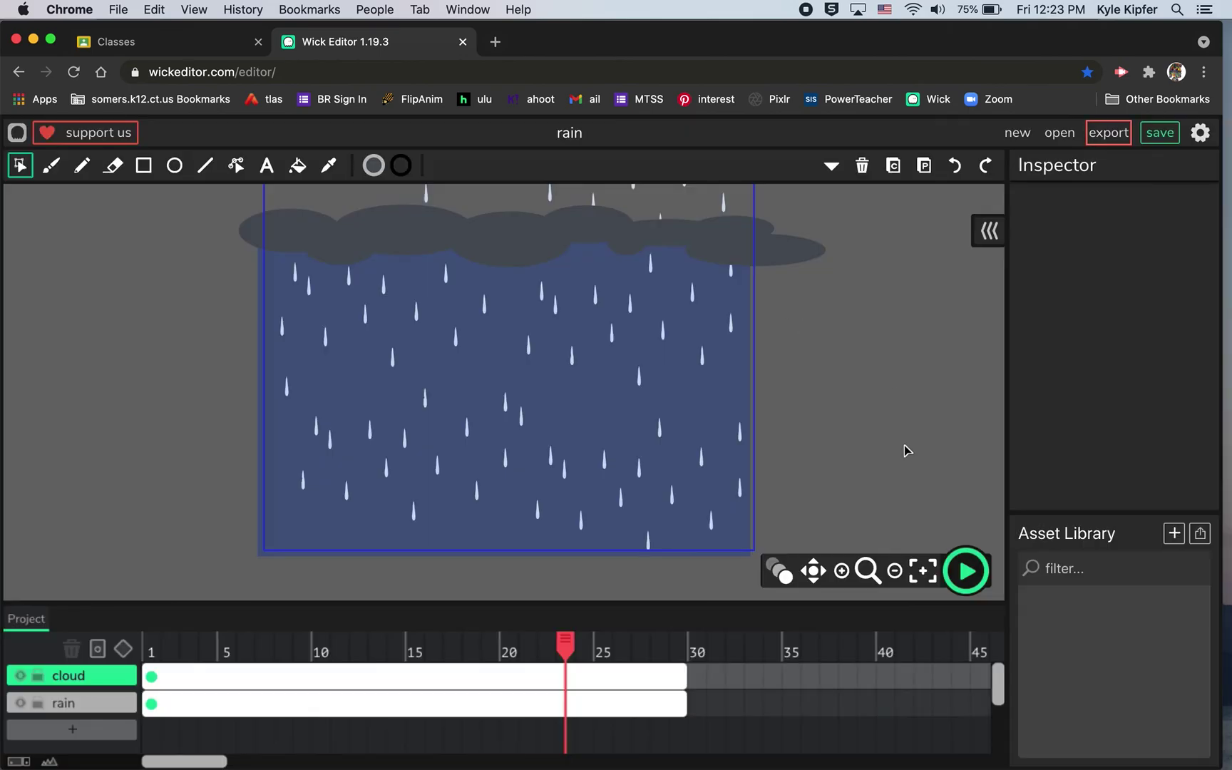